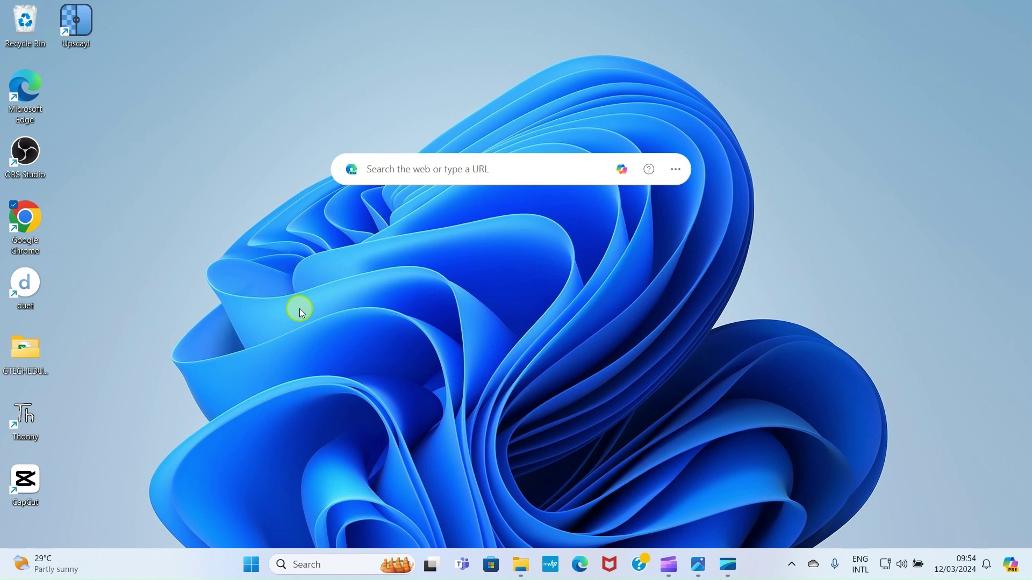
# Launch Chrome and load the Canva home page from the 'can' address-bar suggestion
pyautogui.doubleClick(33, 232)
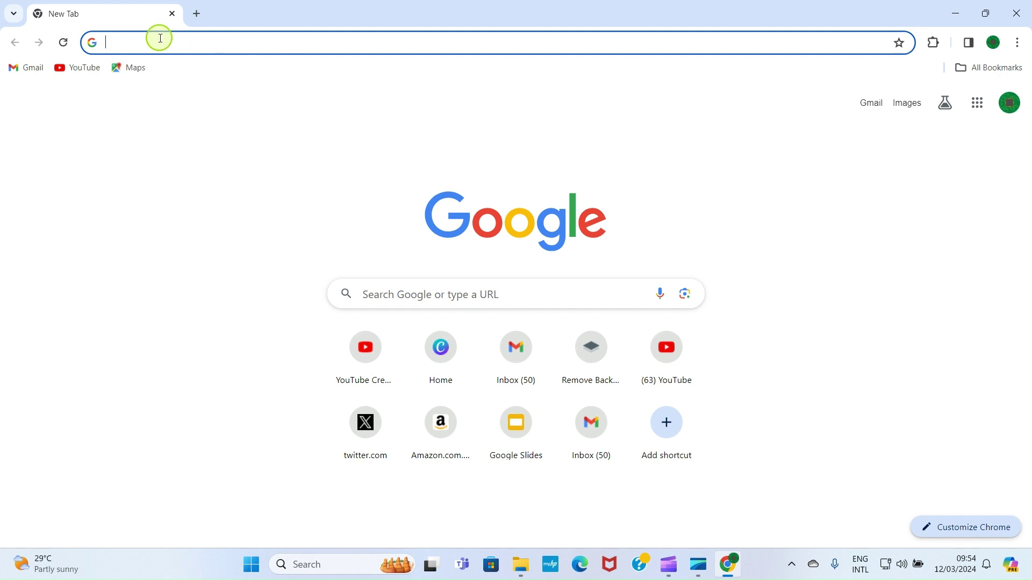
pyautogui.write('canva.com')
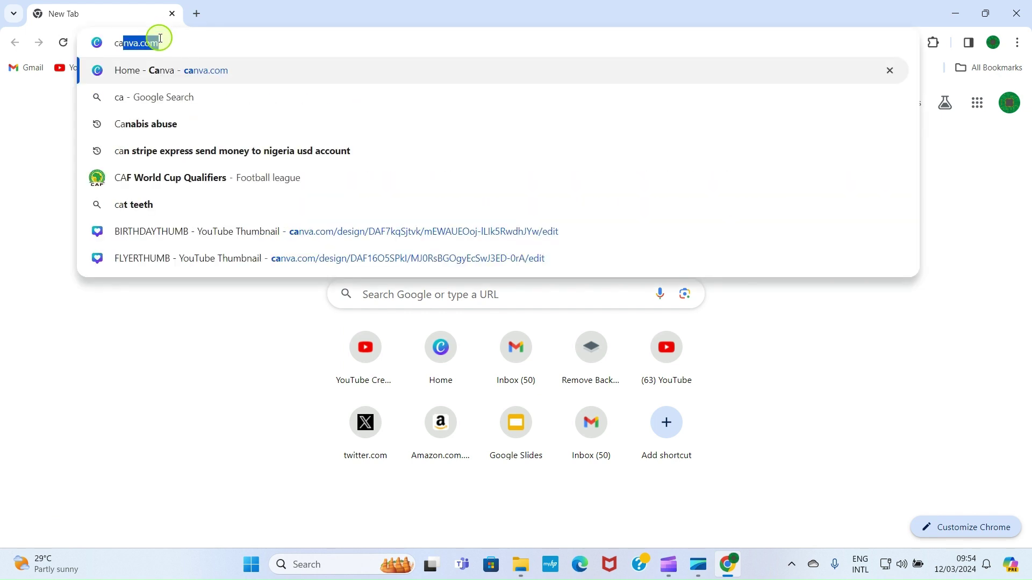
pyautogui.click(163, 69)
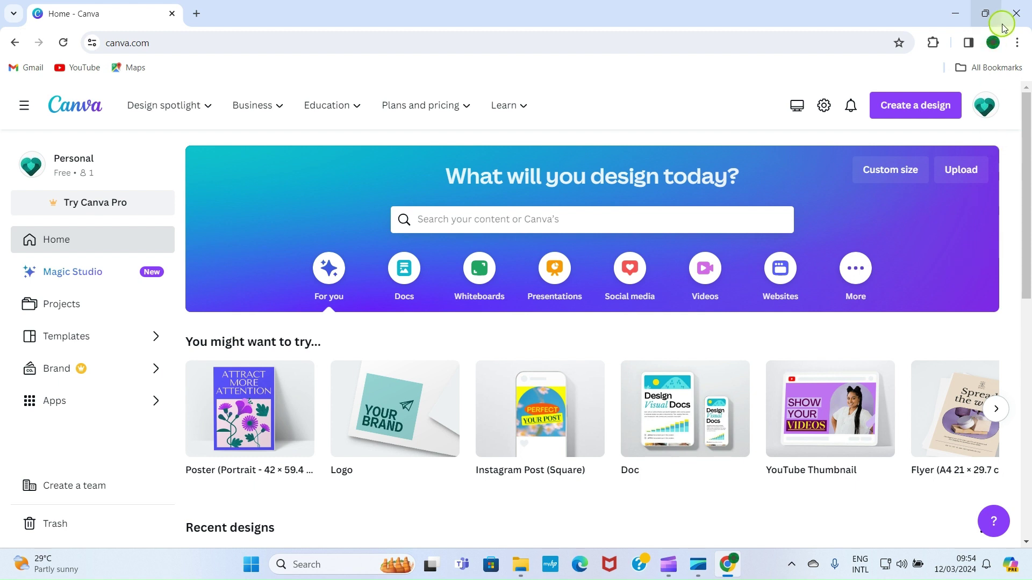
pyautogui.click(1017, 42)
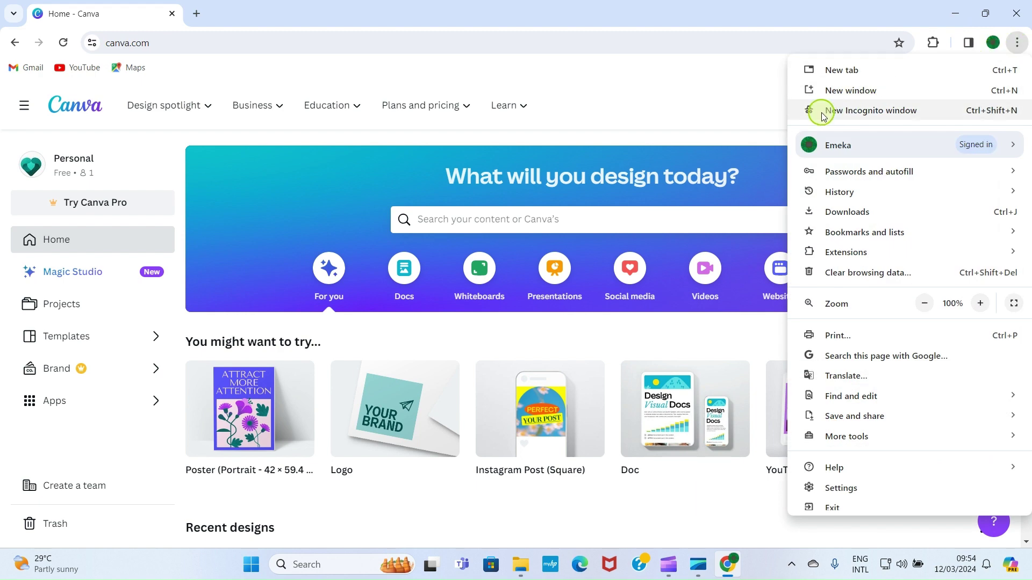
pyautogui.click(875, 110)
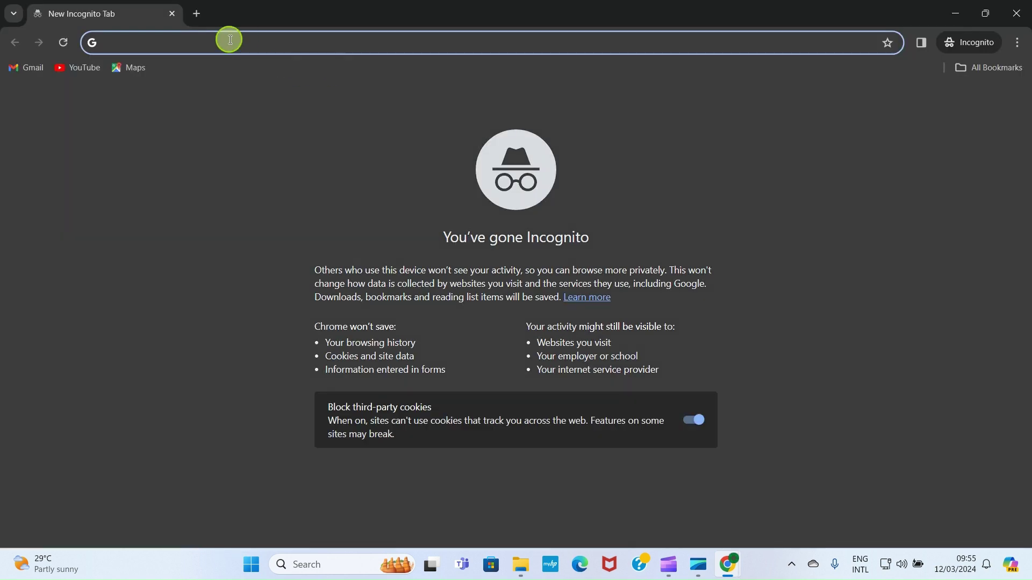
pyautogui.write('canva.com')
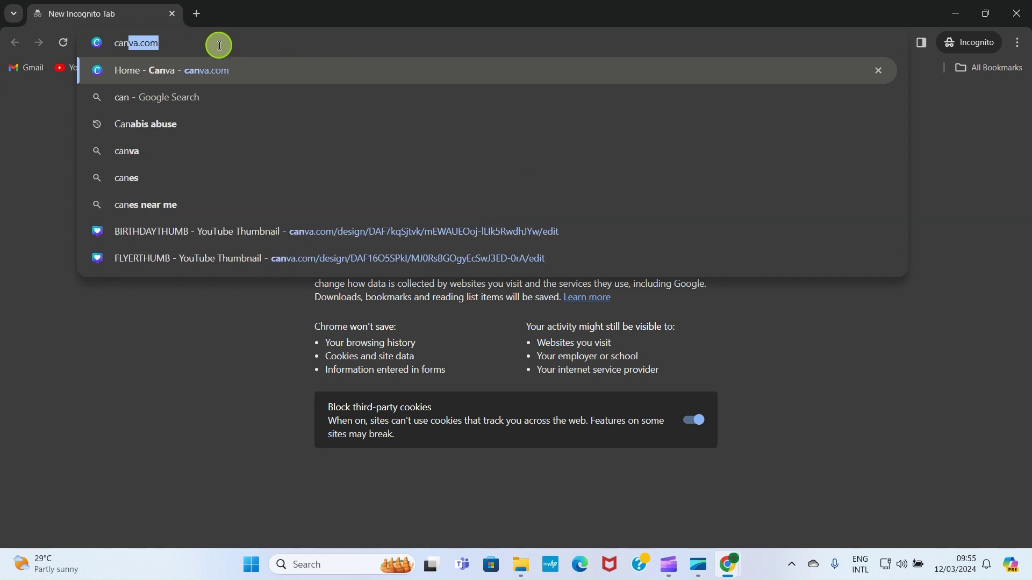
pyautogui.click(217, 69)
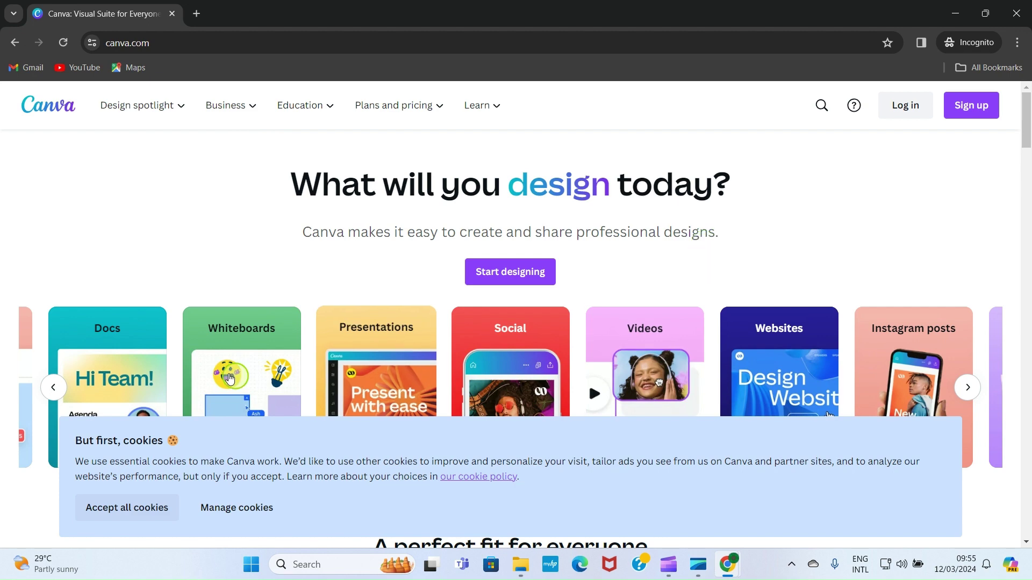
pyautogui.click(129, 510)
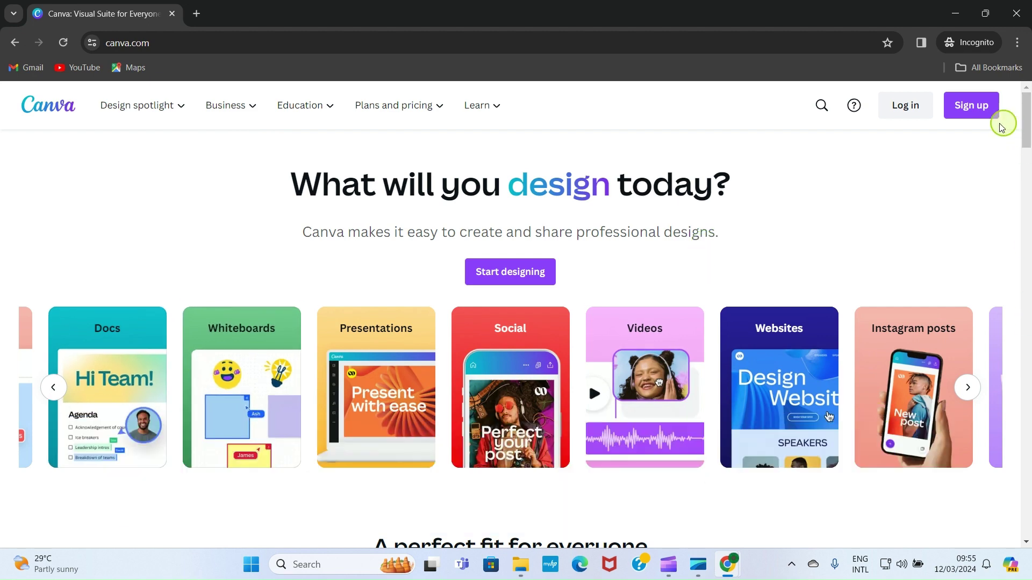
pyautogui.click(983, 110)
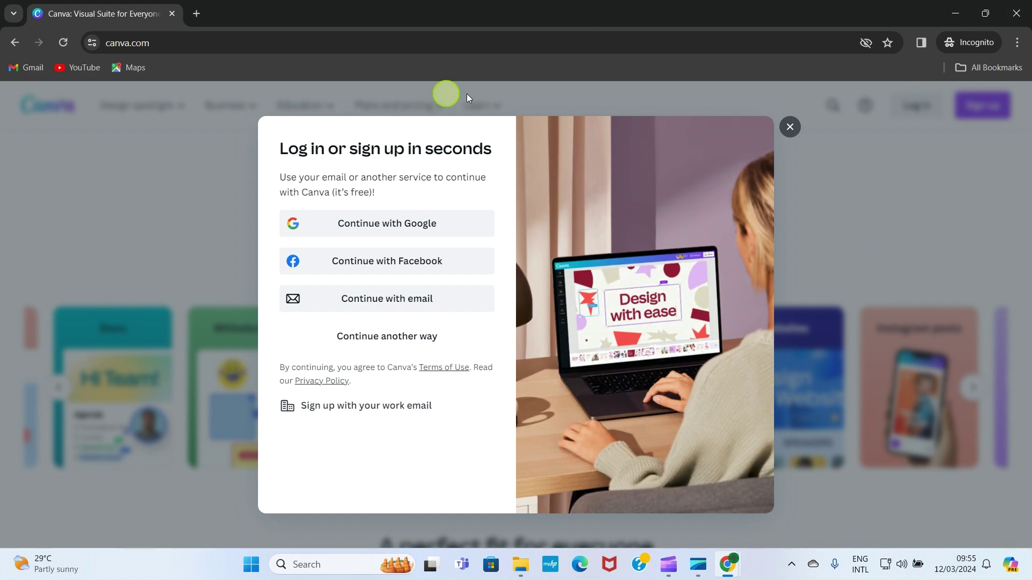
pyautogui.click(1025, 3)
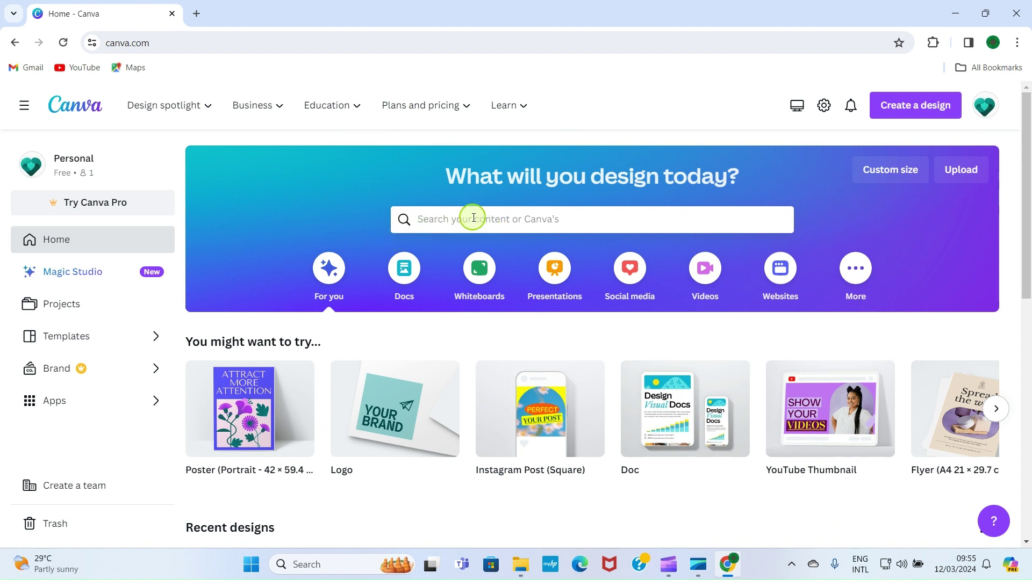
# Search Canva's templates for 'poster'
pyautogui.click(453, 219)
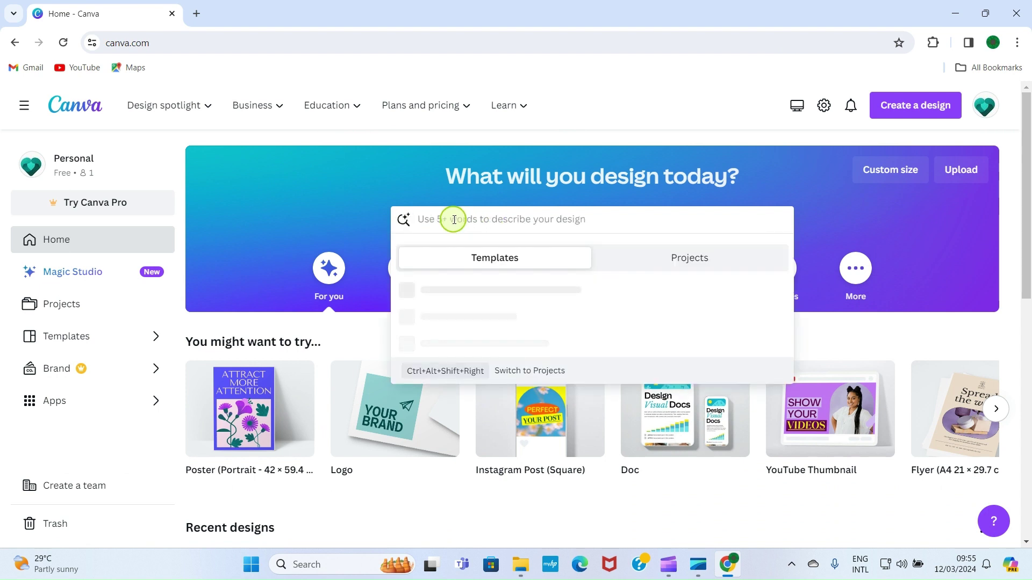
pyautogui.write('poster')
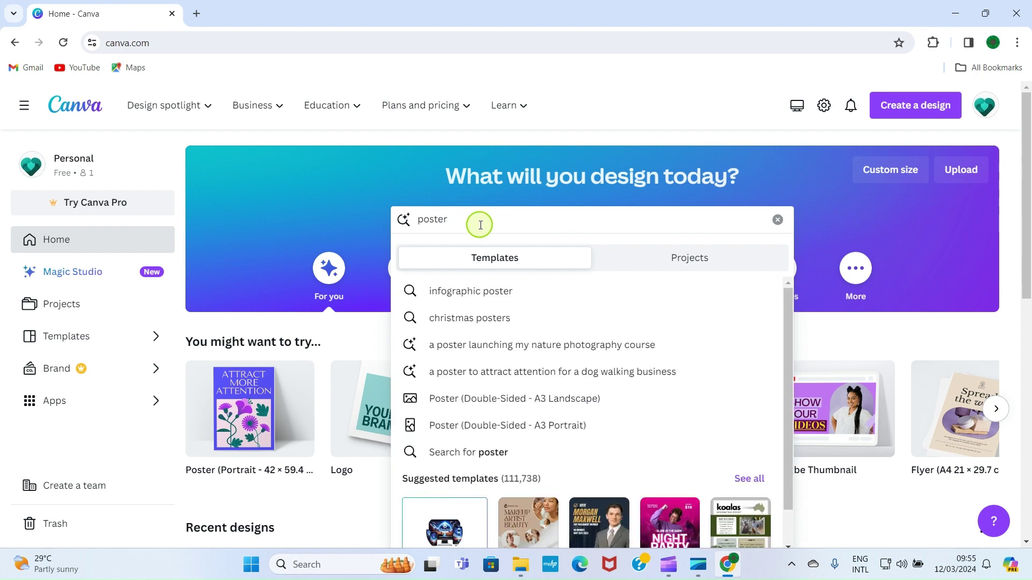
pyautogui.press('Return')
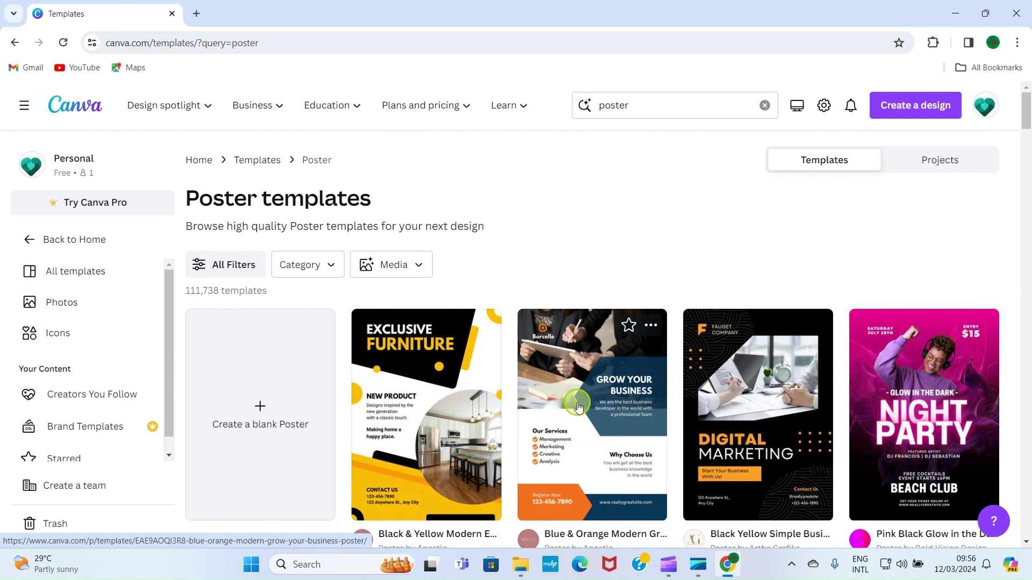
# Browse the poster template results, then bring up File Explorer
pyautogui.scroll(-4, 578, 406)
pyautogui.scroll(-1, 569, 349)
pyautogui.scroll(2, 407, 235)
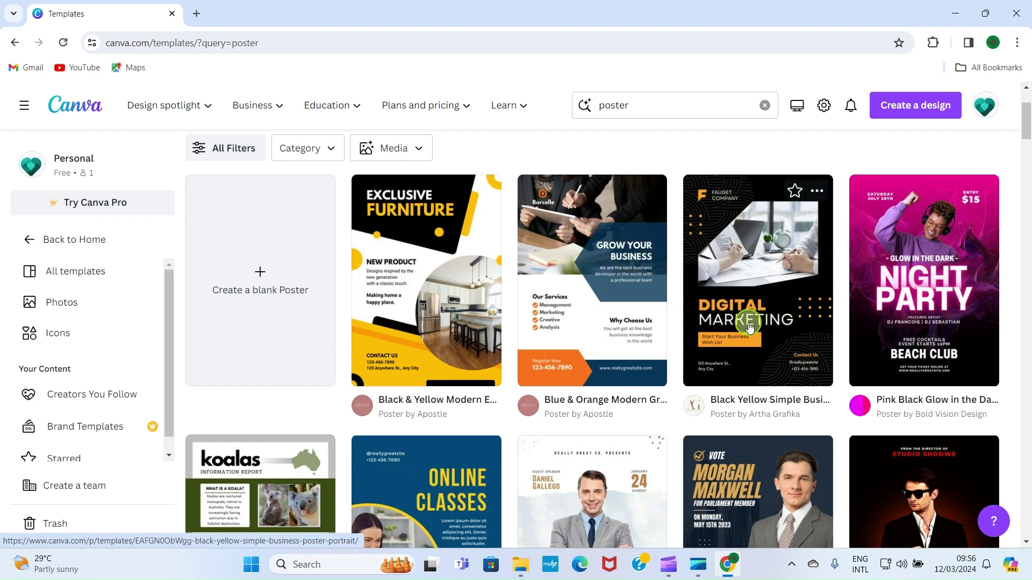
pyautogui.scroll(-6, 749, 327)
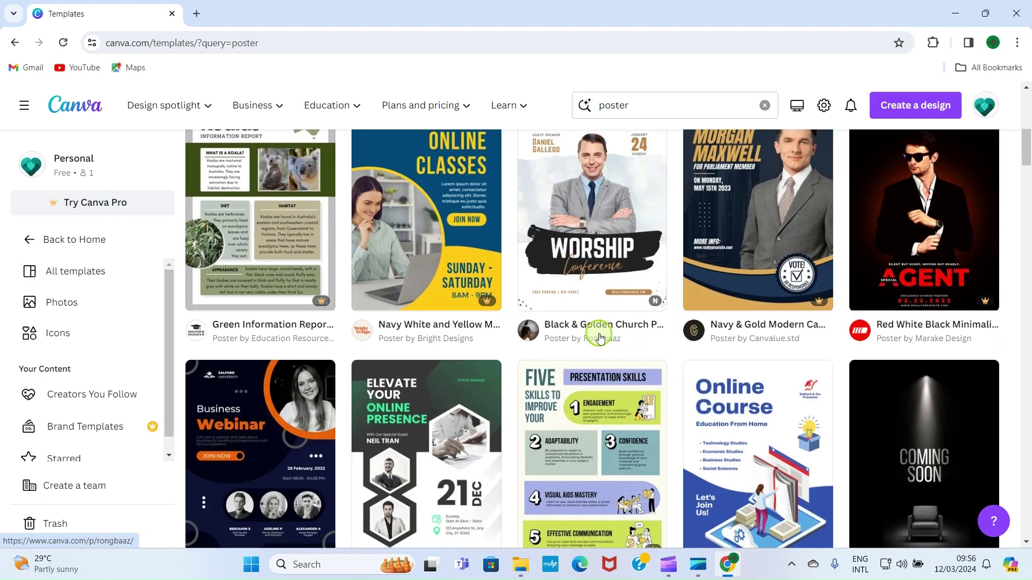
pyautogui.scroll(-4, 600, 338)
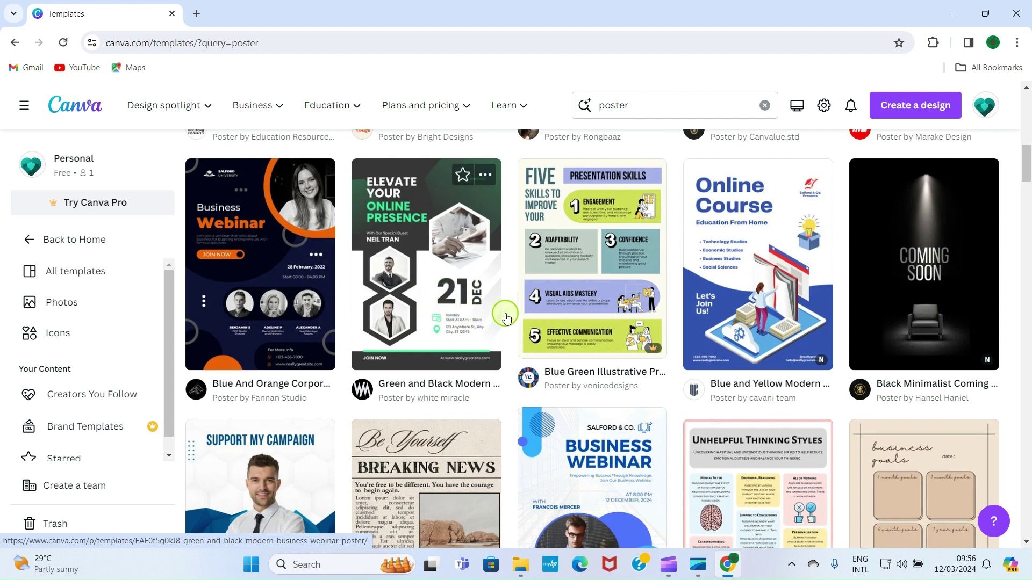
pyautogui.moveTo(656, 351)
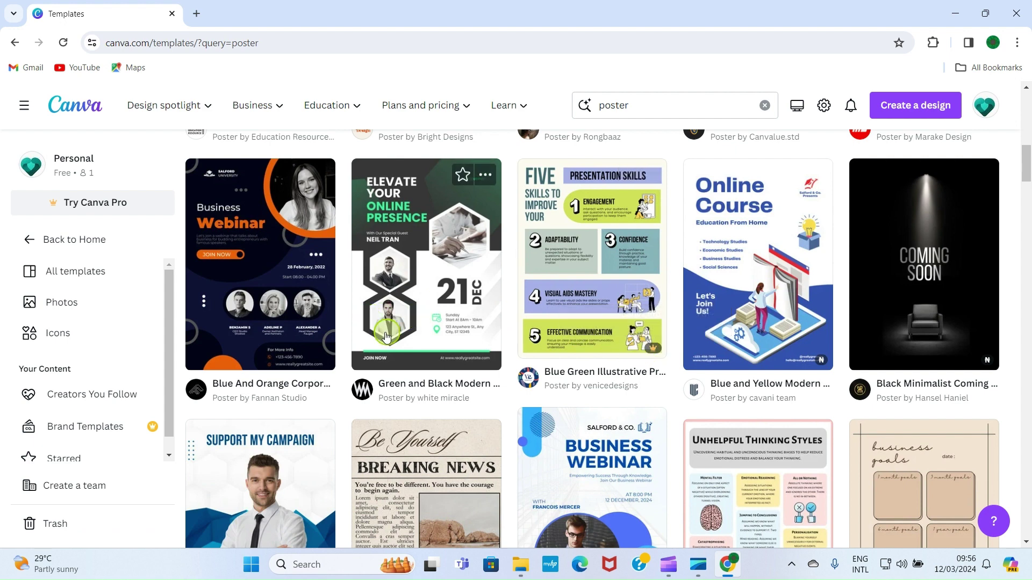
pyautogui.scroll(-2, 427, 340)
pyautogui.scroll(-2, 429, 340)
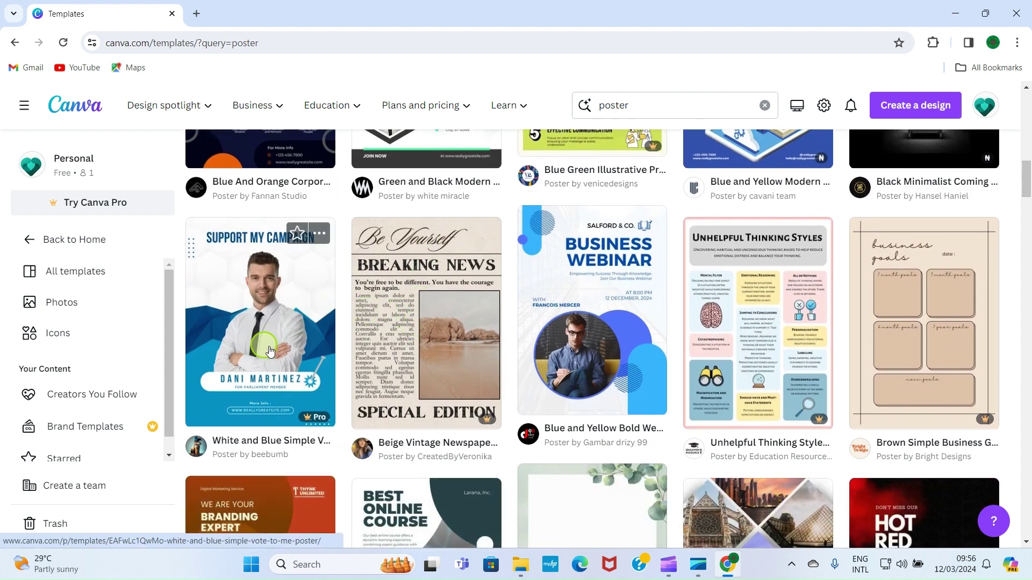
pyautogui.scroll(-1, 622, 399)
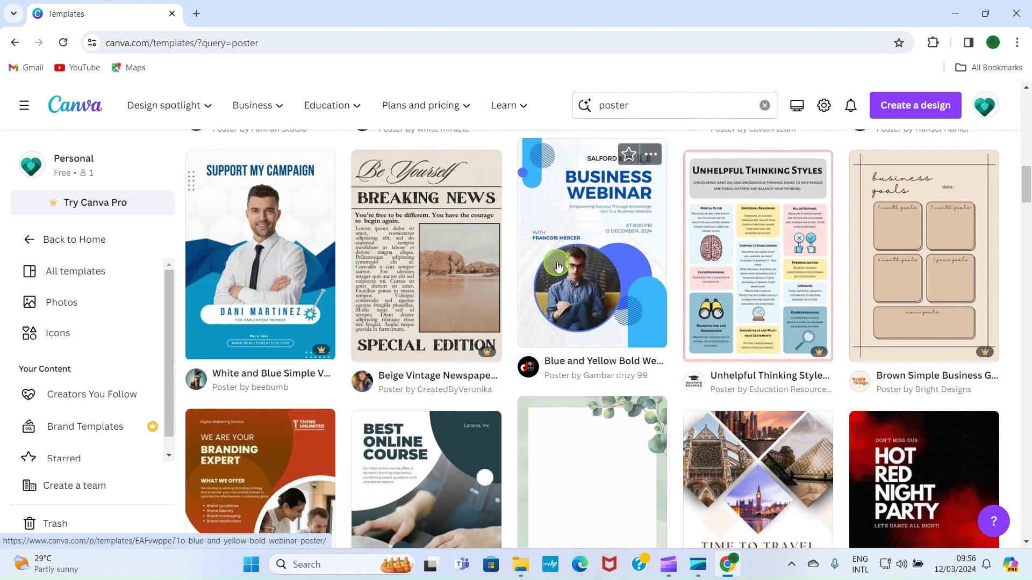
pyautogui.scroll(-4, 577, 270)
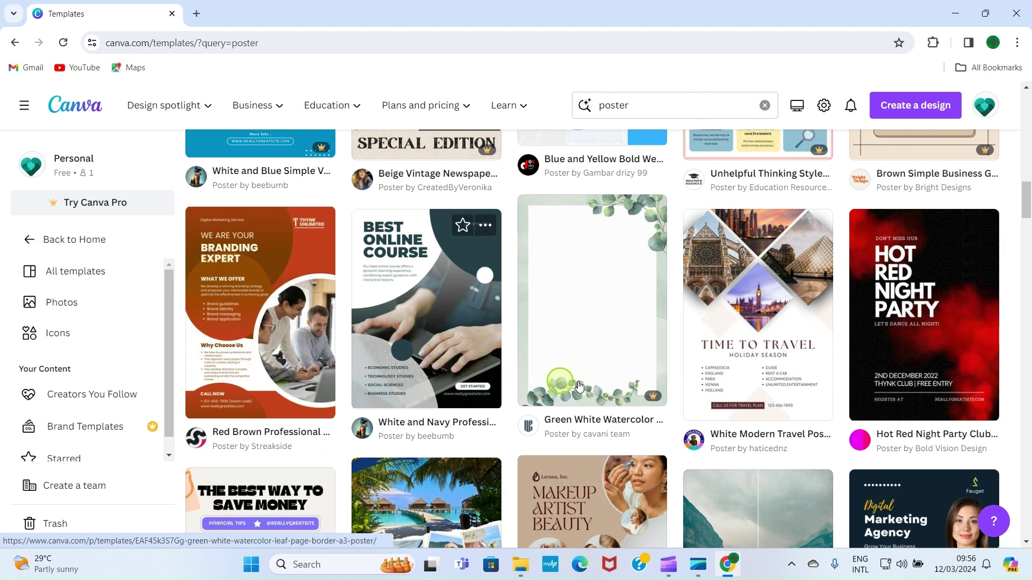
pyautogui.scroll(-3, 661, 368)
pyautogui.scroll(-4, 636, 366)
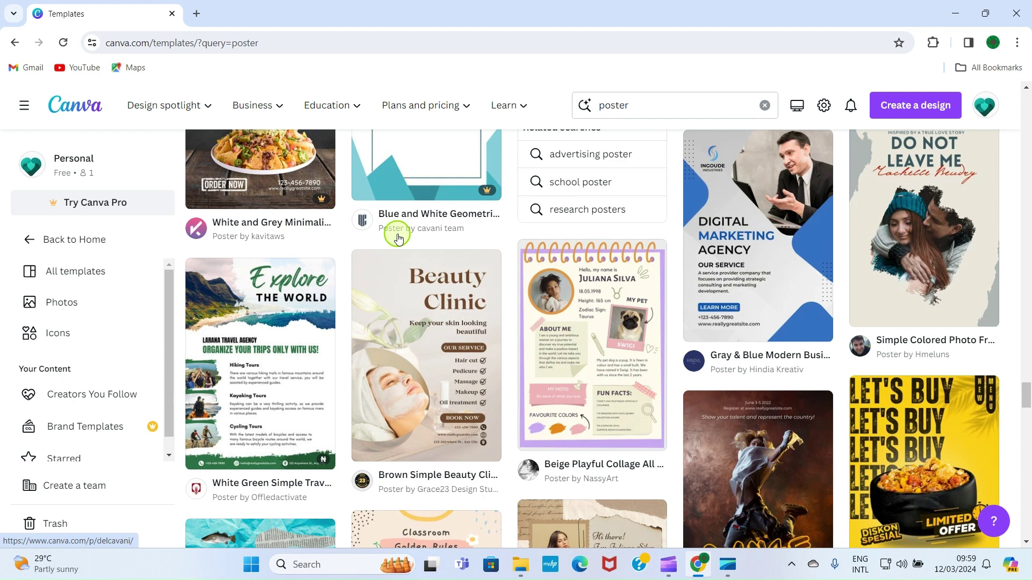
pyautogui.click(523, 565)
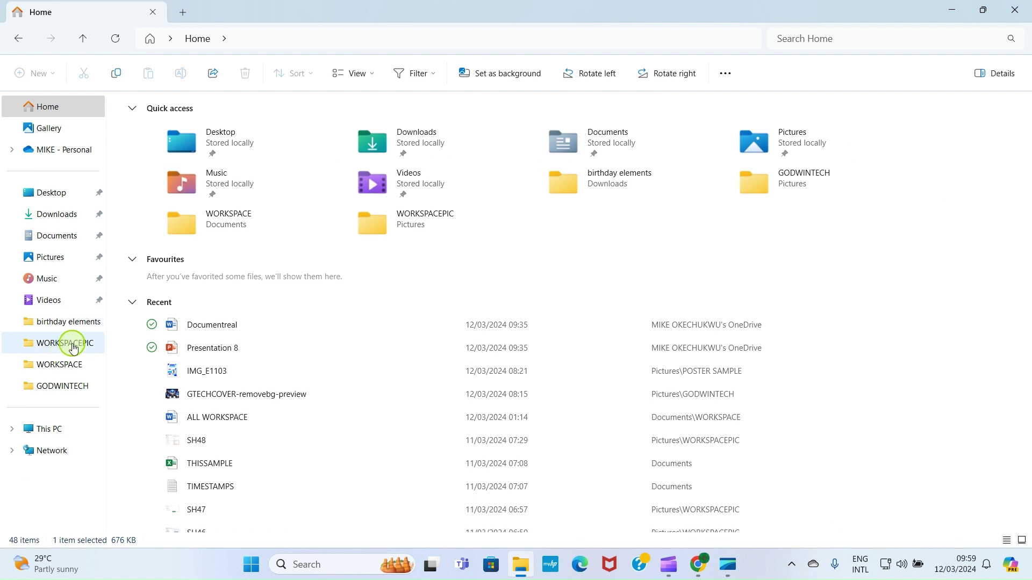
# View the sample poster IMG_E1103.JPG, then minimize Photos and File Explorer
pyautogui.press('Return')
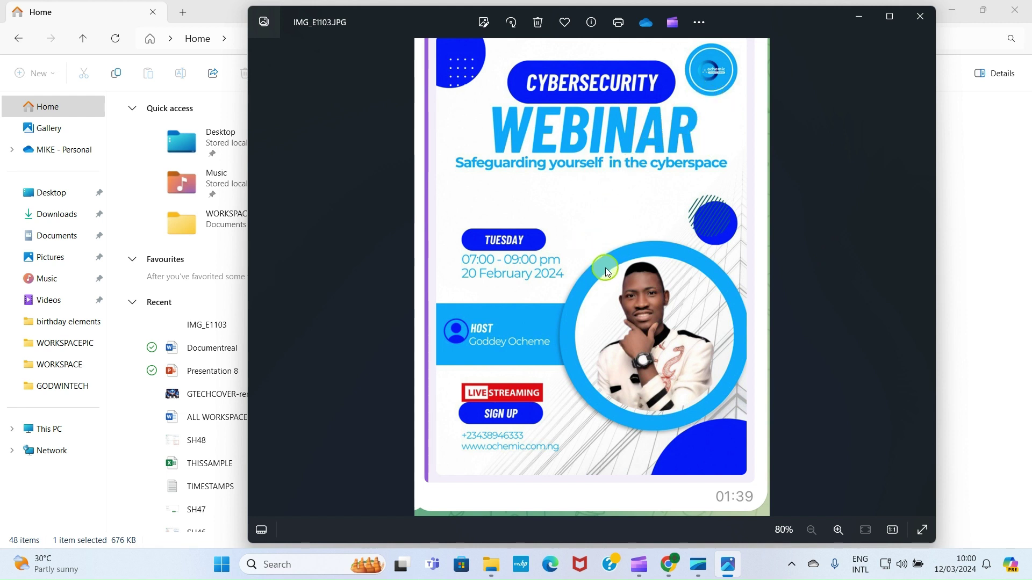
pyautogui.click(859, 22)
pyautogui.click(951, 10)
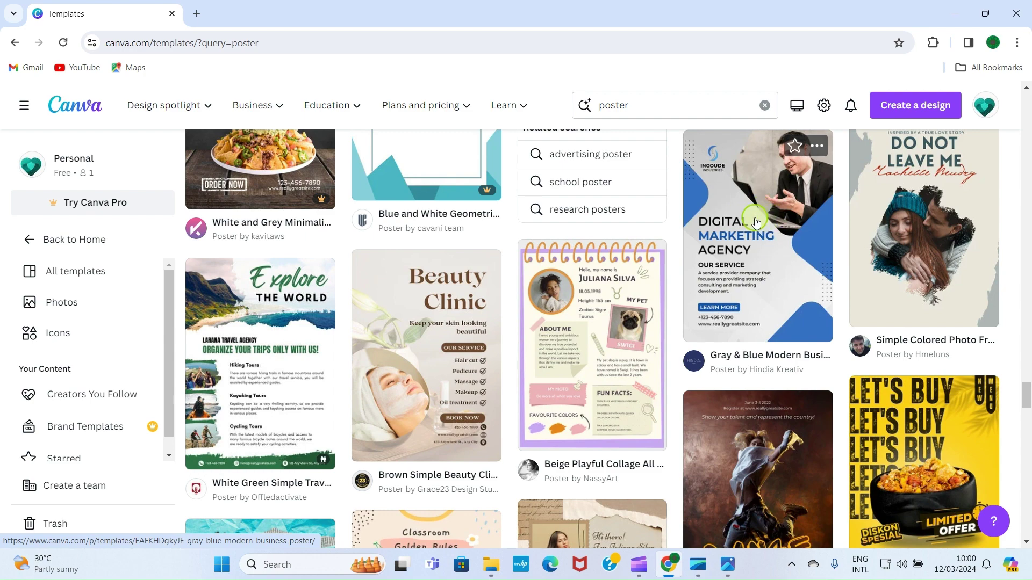
# Customise the Gray & Blue Modern Business Poster template and zoom the view to 24%
pyautogui.click(756, 223)
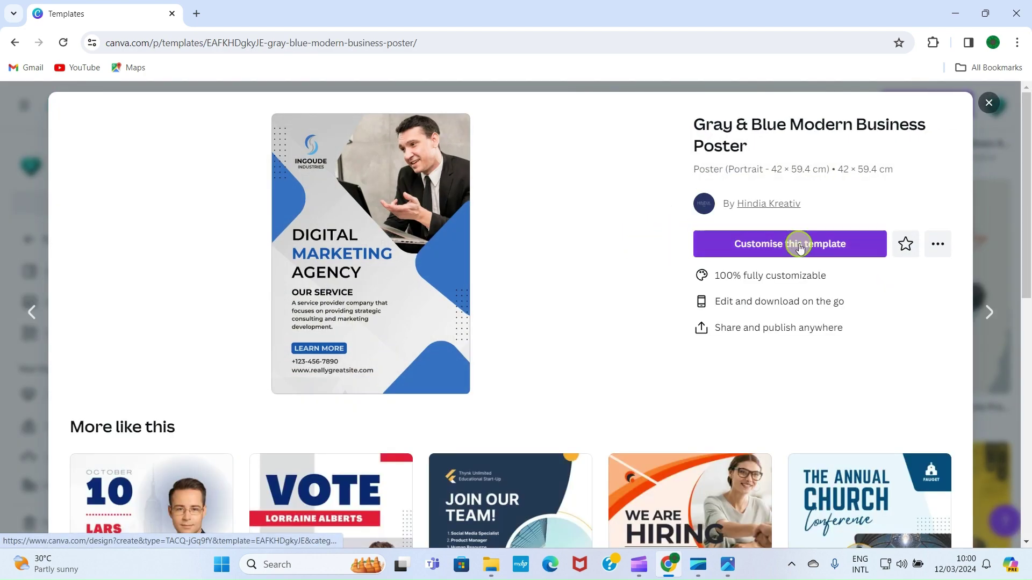
pyautogui.click(806, 250)
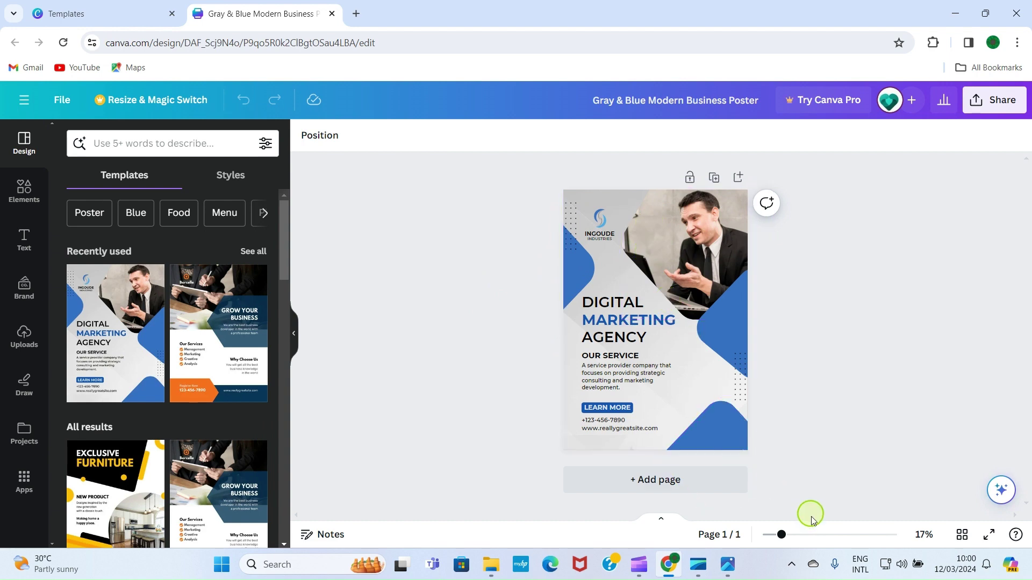
pyautogui.moveTo(781, 535); pyautogui.dragTo(796, 534)
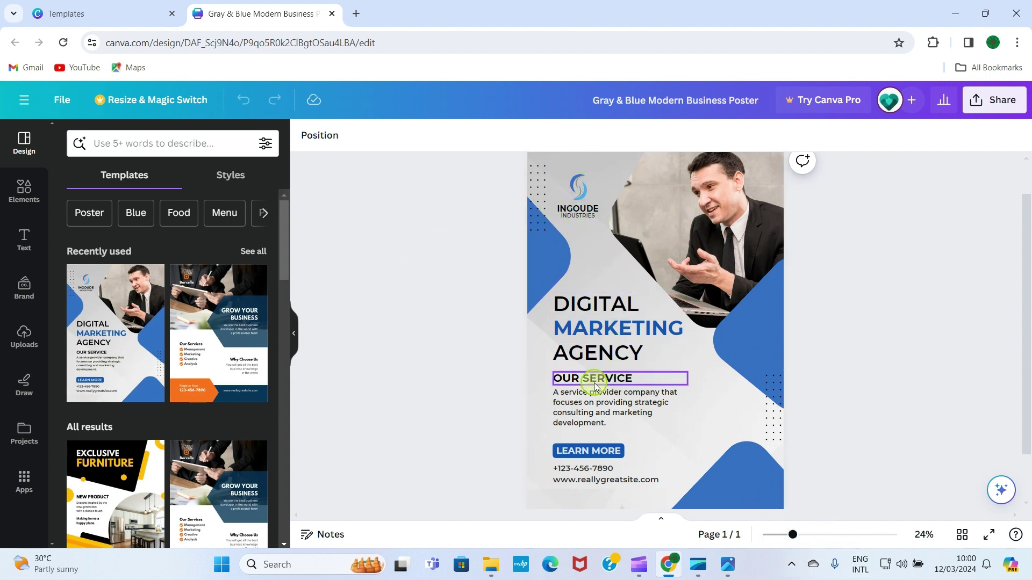
# Delete the logo graphic and replace INGOUDE with GODCWIN TECH in a wider text box
pyautogui.click(578, 191)
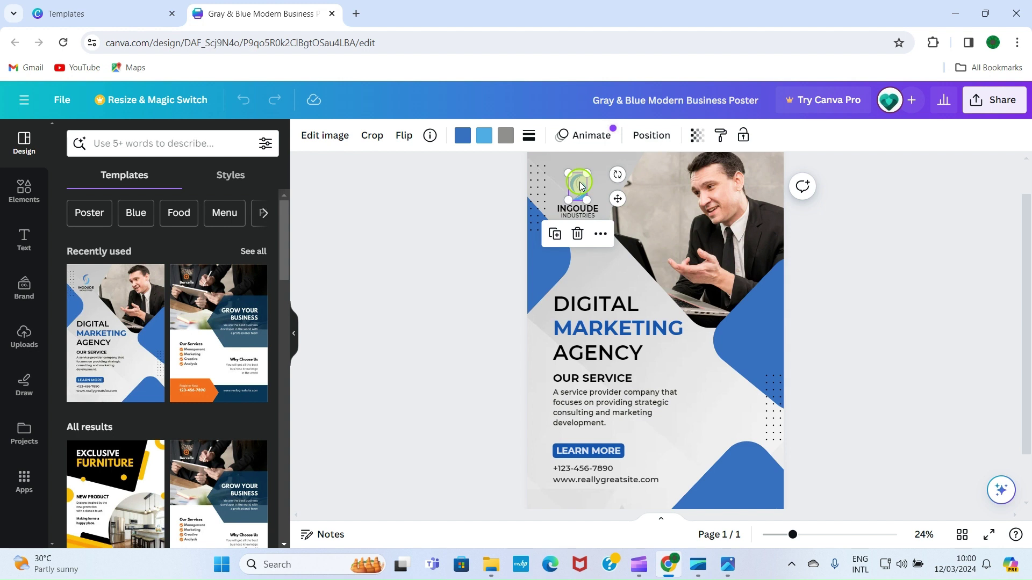
pyautogui.press('Delete')
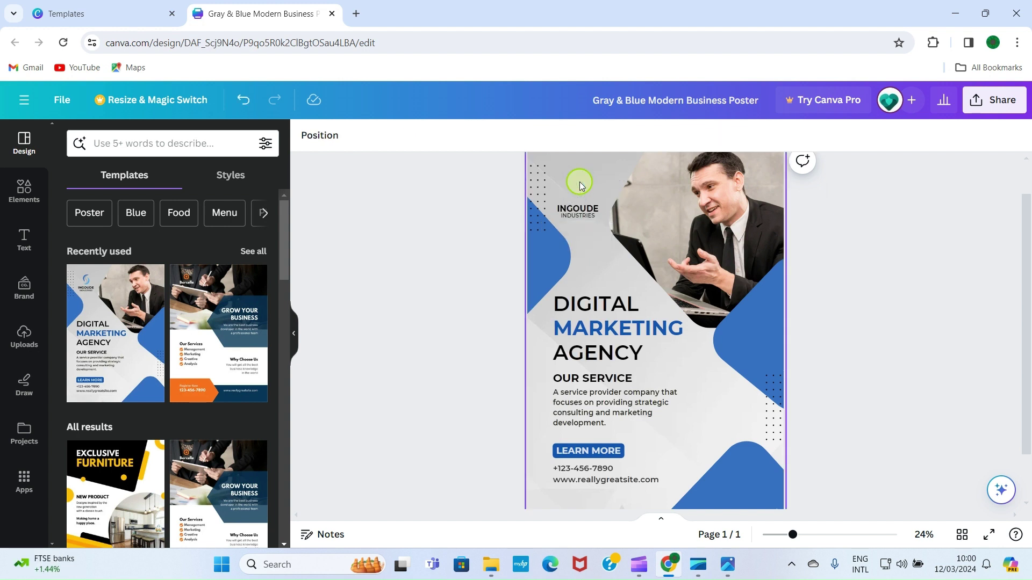
pyautogui.click(589, 210)
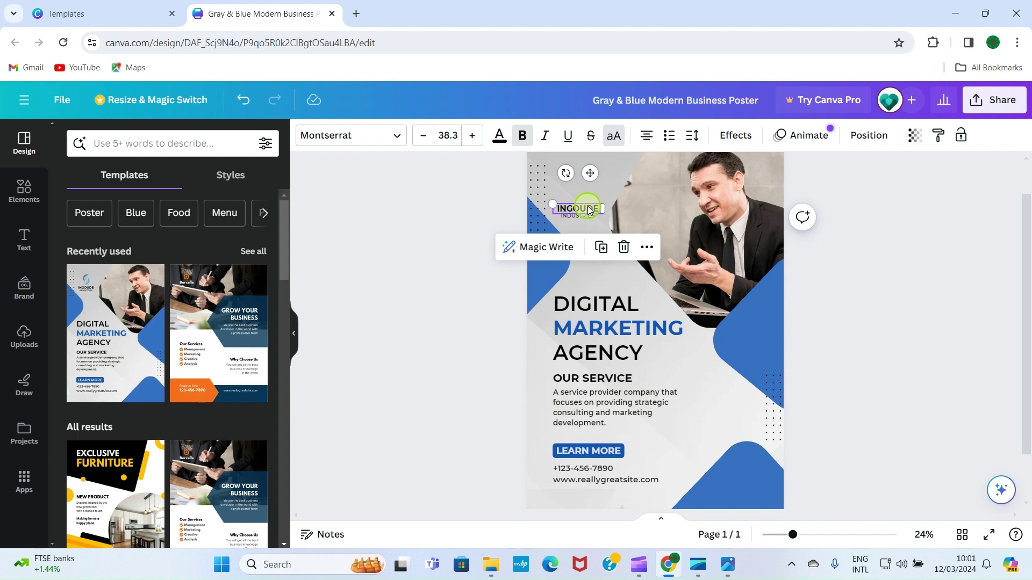
pyautogui.doubleClick(582, 205)
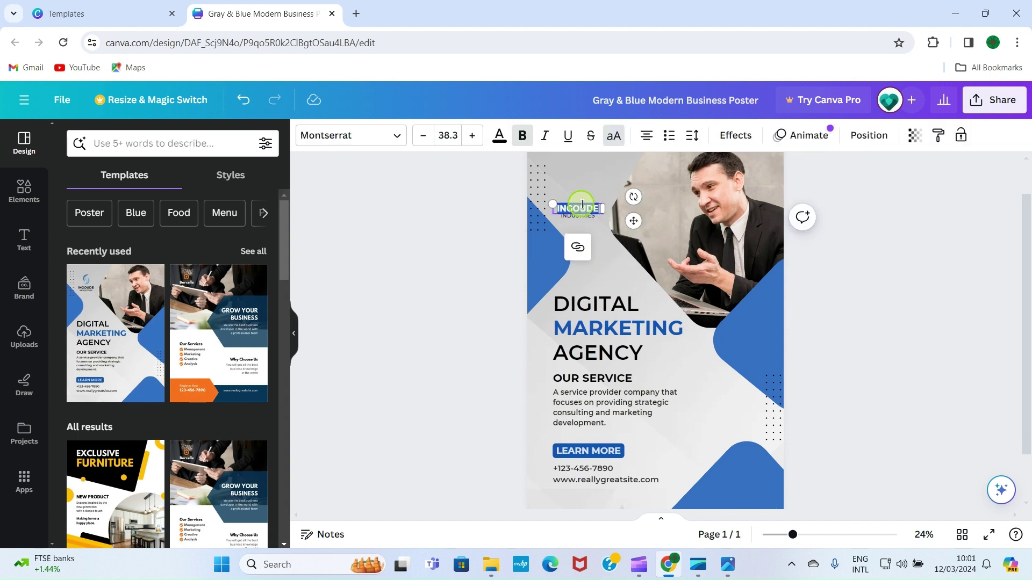
pyautogui.press('BackSpace')
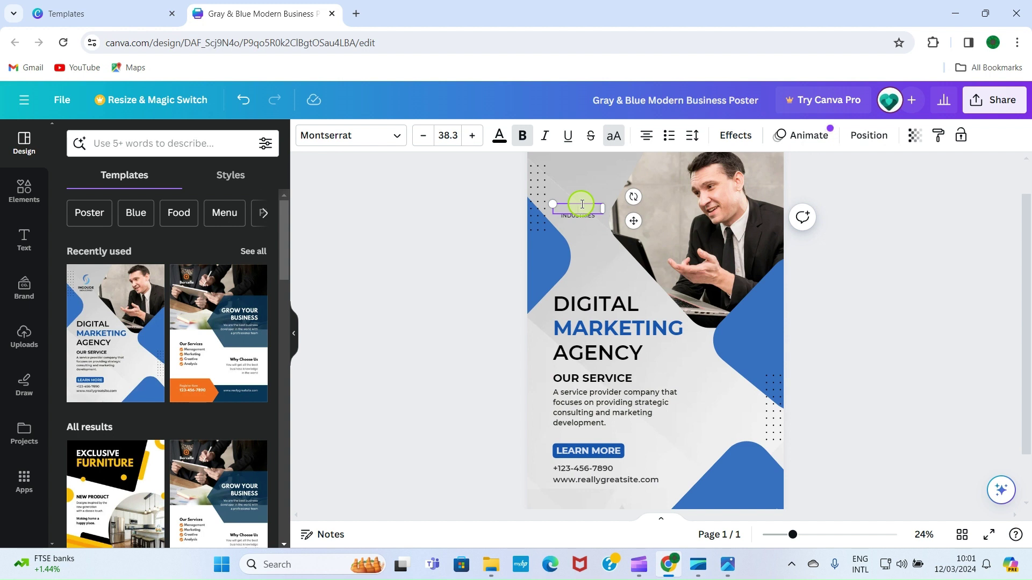
pyautogui.write('GODCWIN TECH')
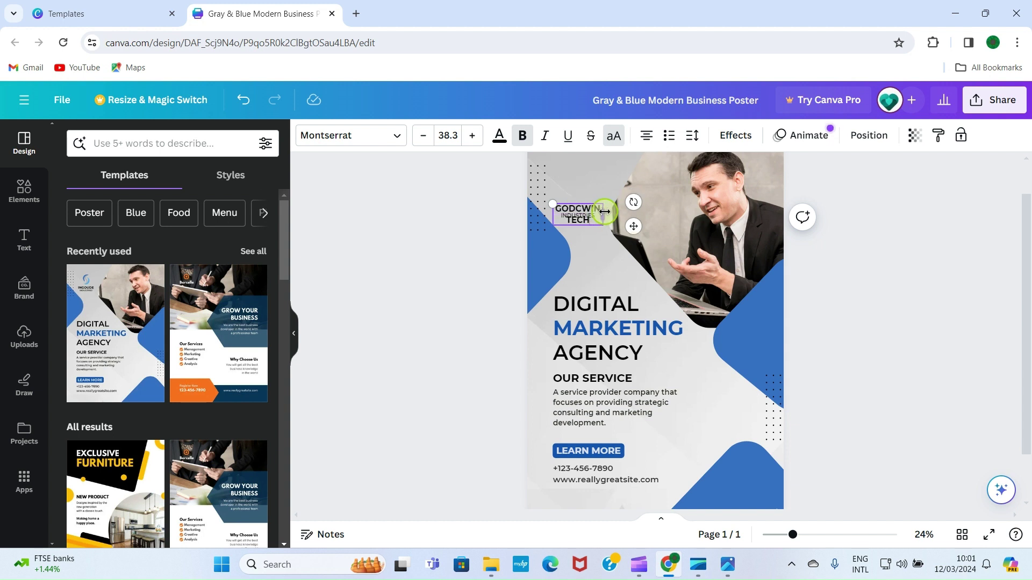
pyautogui.moveTo(604, 211); pyautogui.dragTo(628, 209)
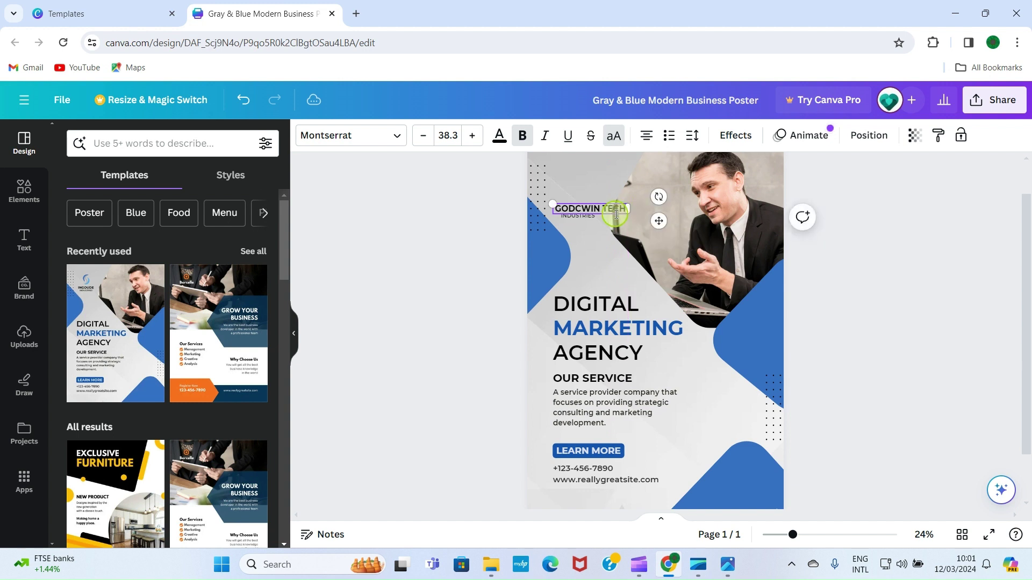
# Remove the INDUSTRIES tagline, shift the logo left, set size 36.3, and correct it to GODWIN
pyautogui.click(588, 222)
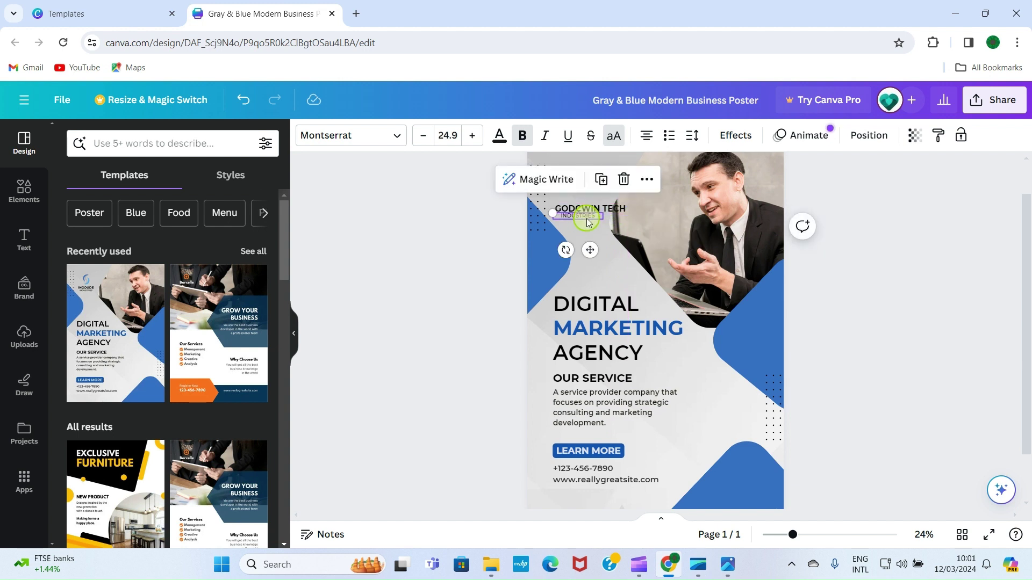
pyautogui.press('Delete')
pyautogui.click(581, 211)
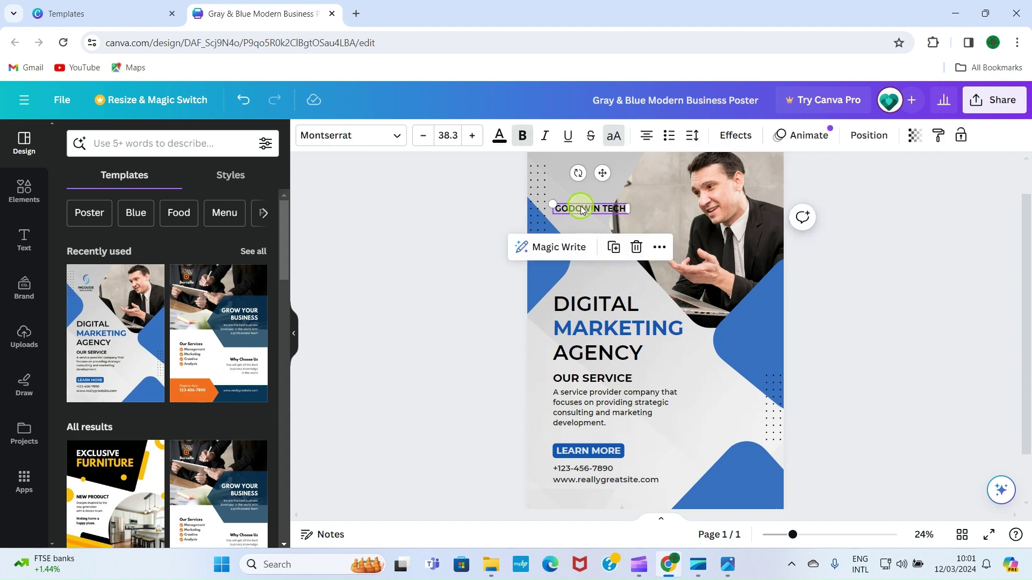
pyautogui.moveTo(582, 210); pyautogui.dragTo(566, 207)
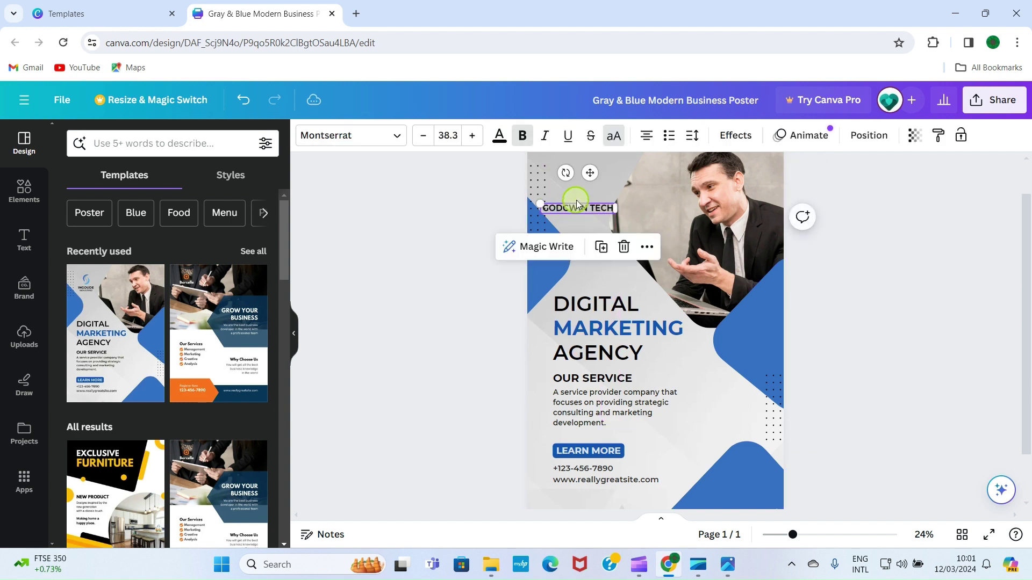
pyautogui.click(424, 135)
pyautogui.click(423, 136)
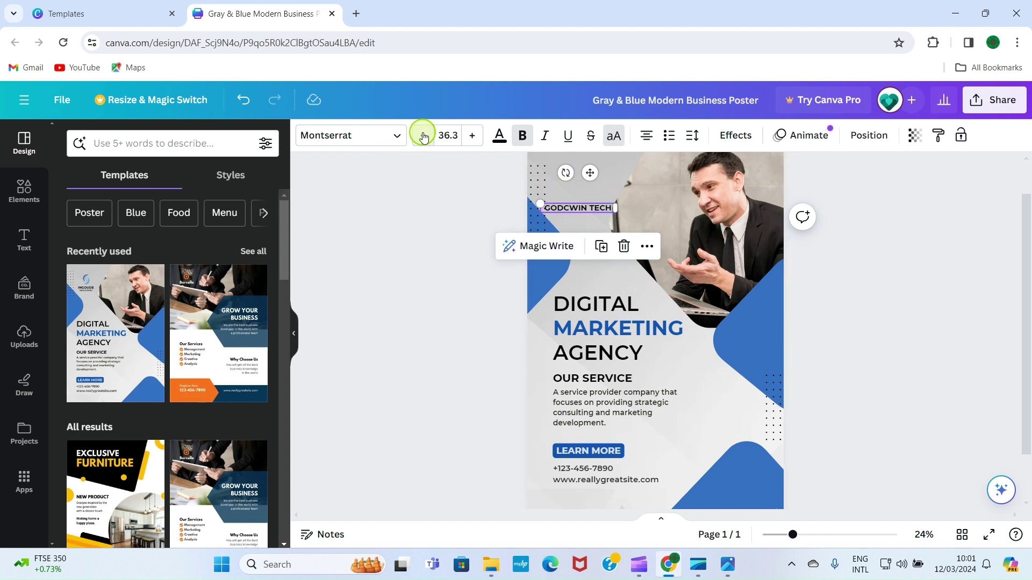
pyautogui.tripleClick(571, 208)
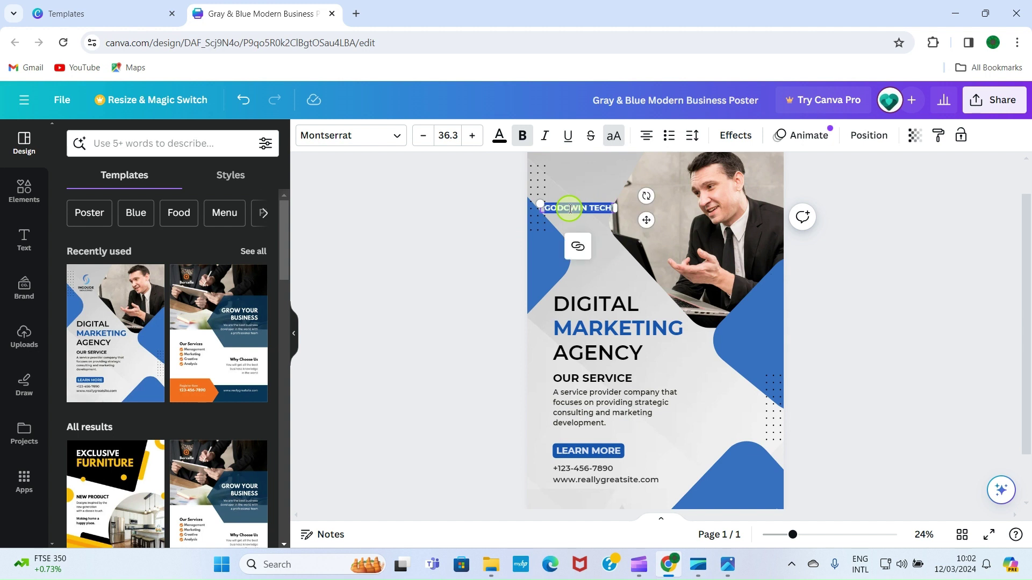
pyautogui.click(571, 208)
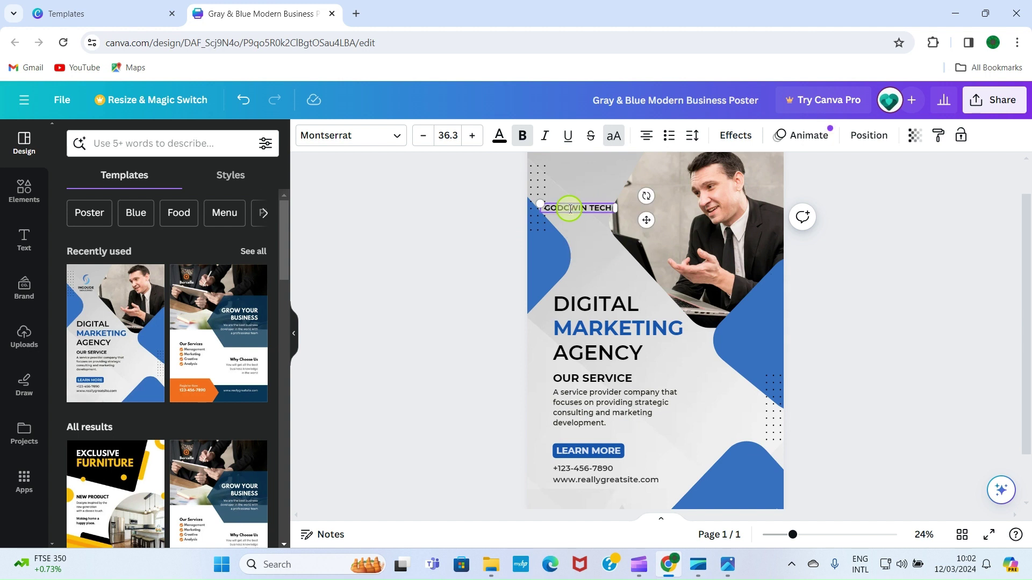
pyautogui.press('BackSpace')
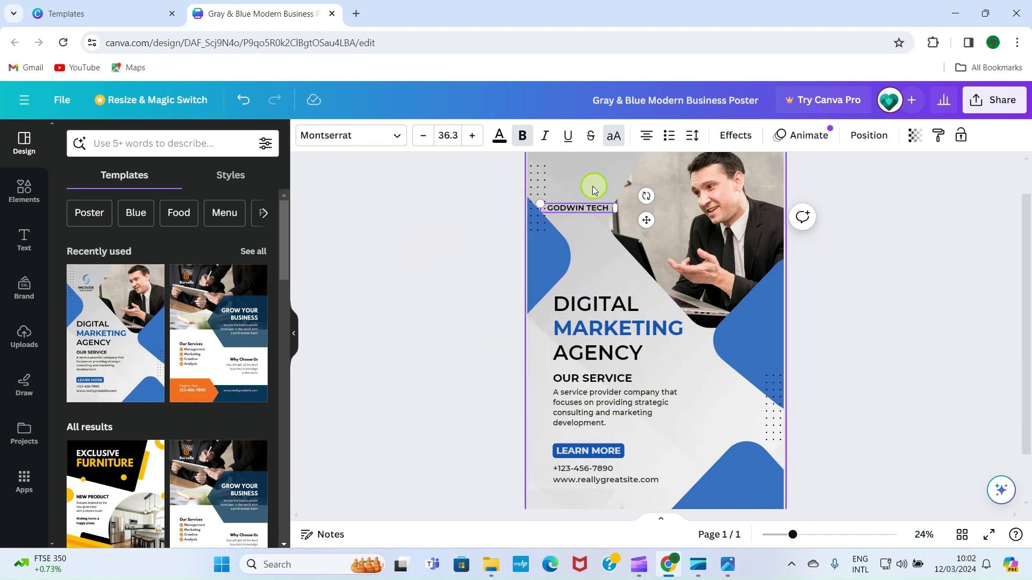
# Replace DIGITAL with COMPUTER and MARKETING with TRAINING in the main heading
pyautogui.click(604, 304)
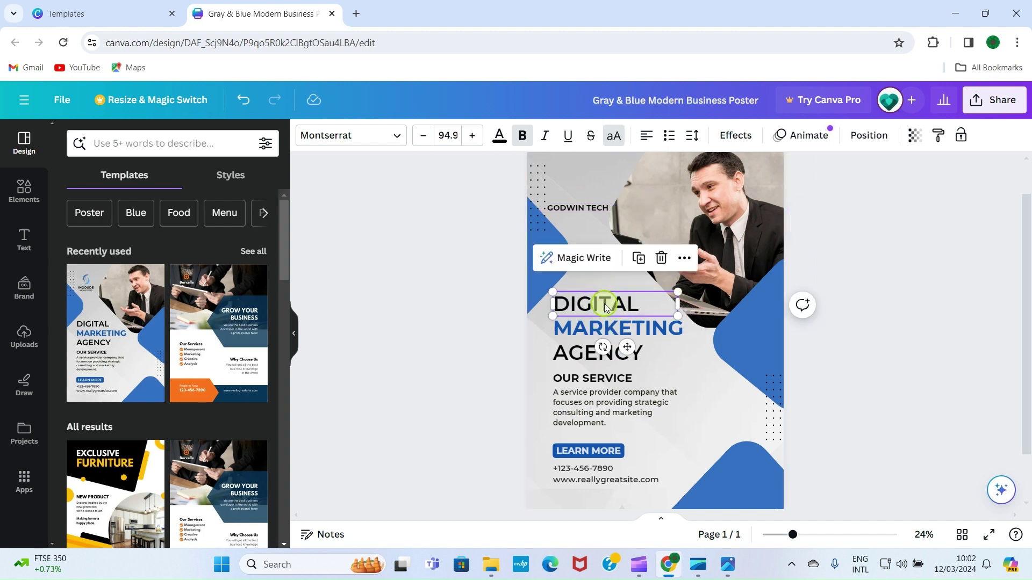
pyautogui.doubleClick(604, 304)
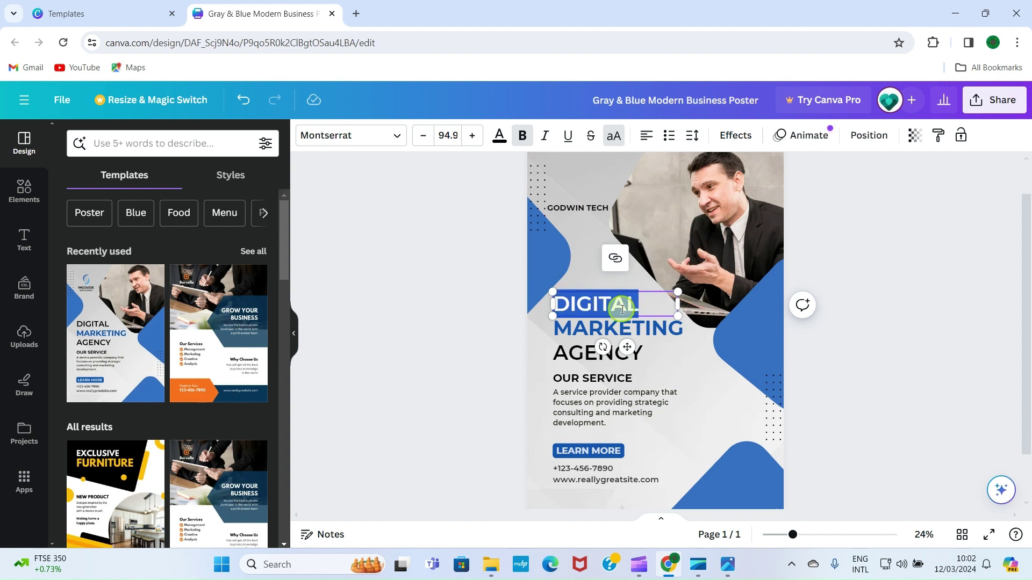
pyautogui.write('COMPUTER')
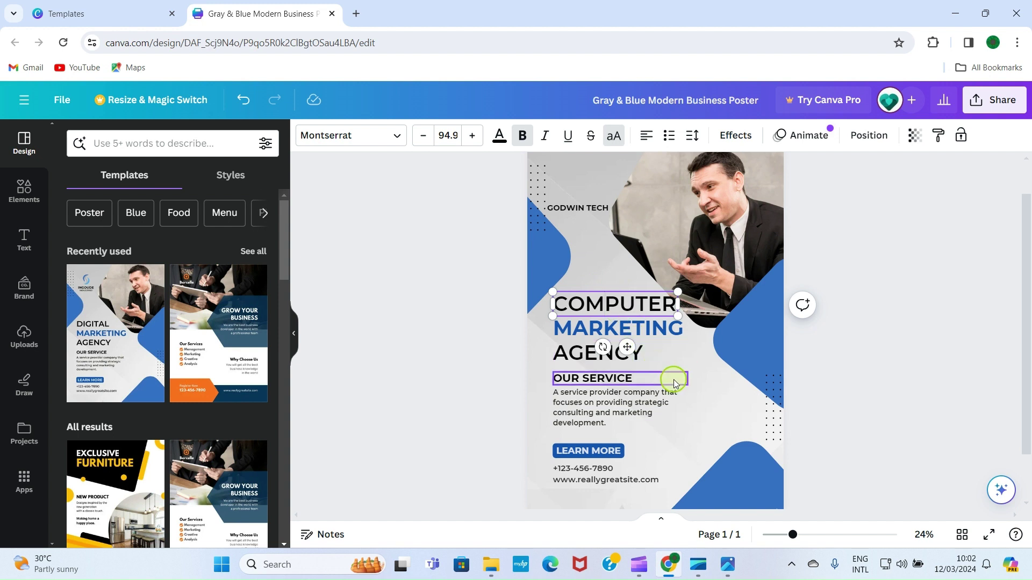
pyautogui.click(714, 362)
pyautogui.click(614, 325)
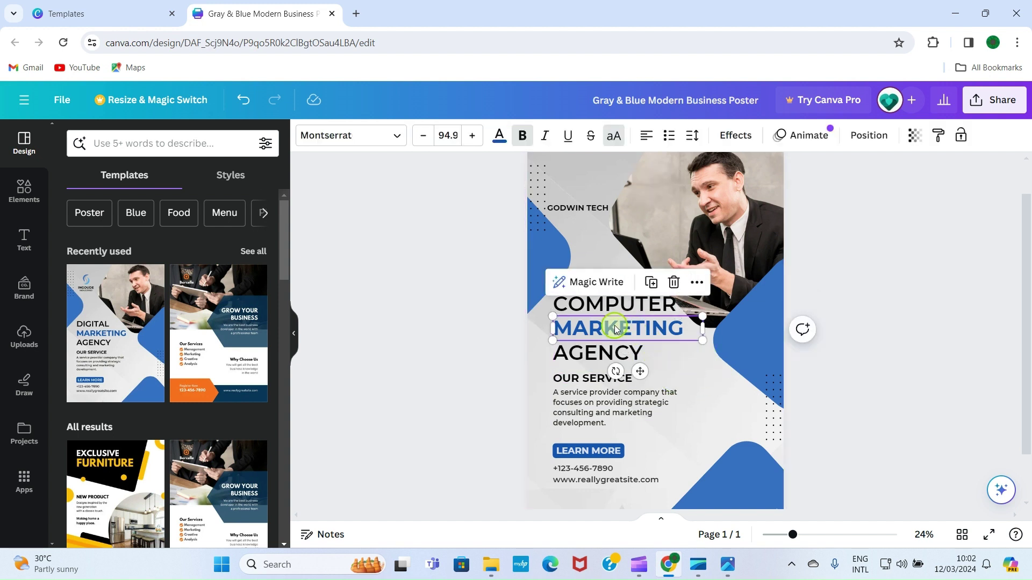
pyautogui.doubleClick(614, 324)
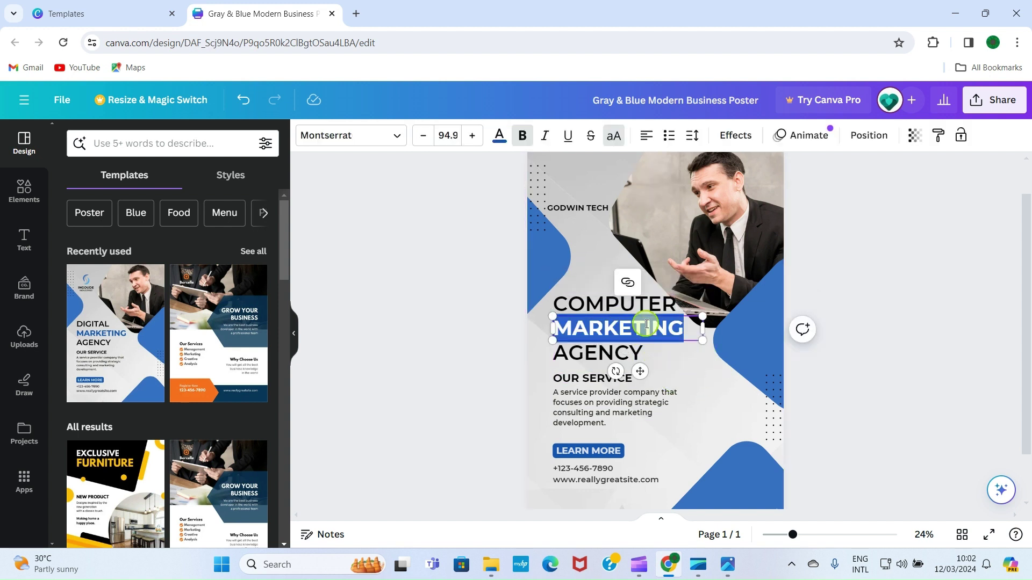
pyautogui.click(683, 336)
pyautogui.press('BackSpace')
pyautogui.press('BackSpace')
pyautogui.press('BackSpace')
pyautogui.press('BackSpace')
pyautogui.press('BackSpace')
pyautogui.press('BackSpace')
pyautogui.press('BackSpace')
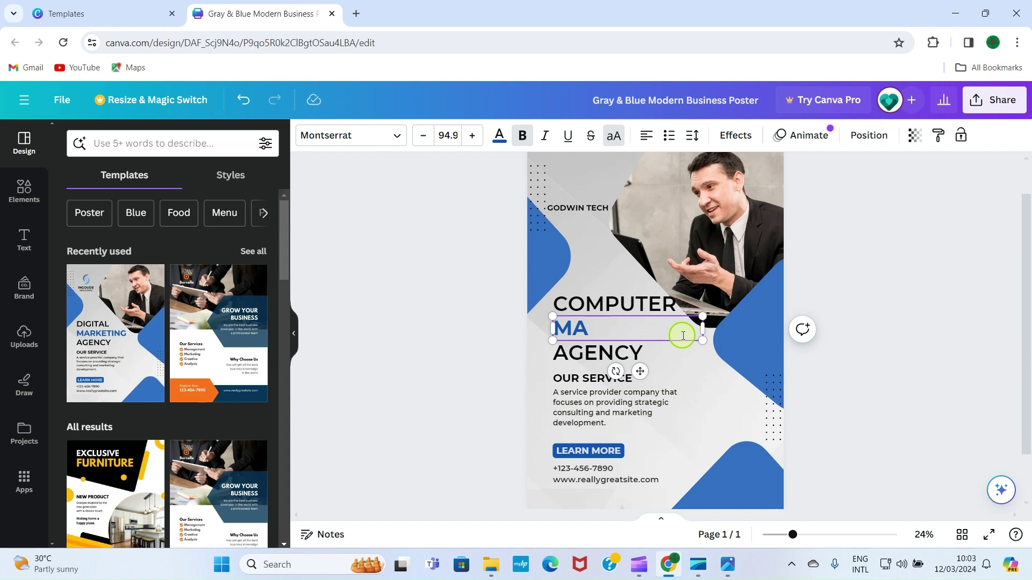
pyautogui.press('BackSpace')
pyautogui.press('BackSpace')
pyautogui.write('TRAINING')
pyautogui.click(688, 312)
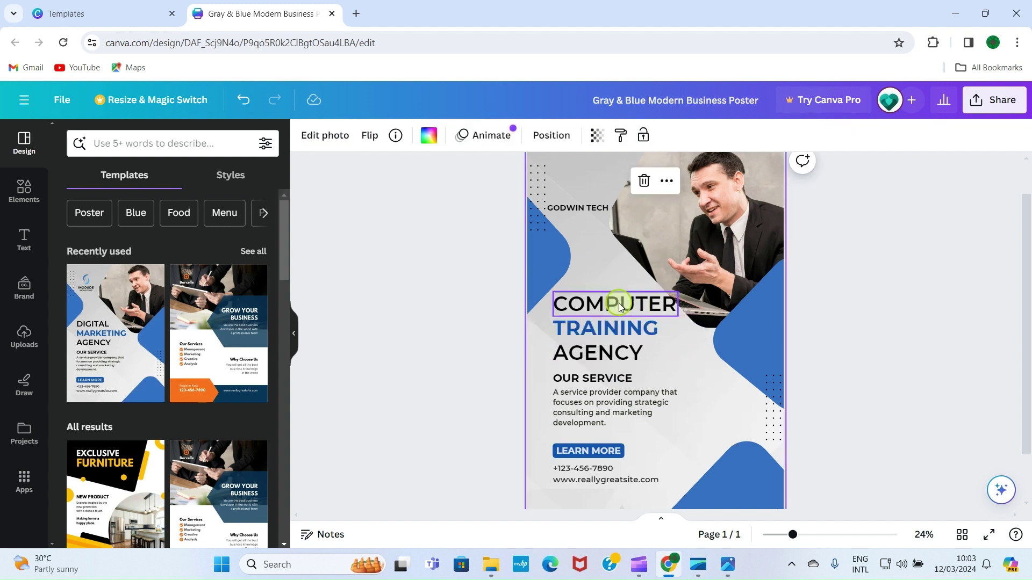
# Nudge COMPUTER slightly left and give it an Outline effect with thickness 80
pyautogui.click(600, 306)
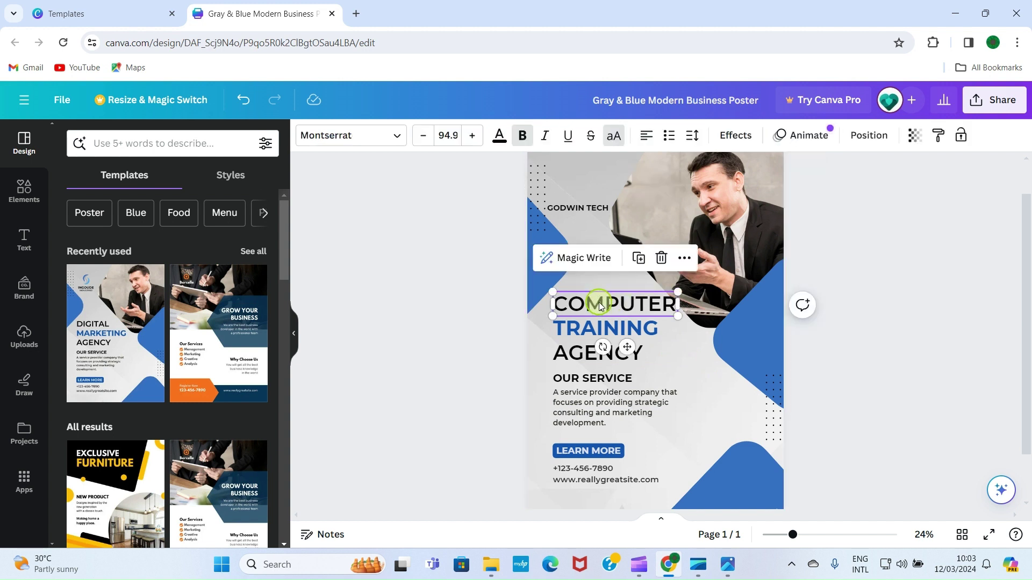
pyautogui.moveTo(600, 307)
pyautogui.mouseDown()
pyautogui.moveTo(581, 300)
pyautogui.moveTo(596, 305)
pyautogui.mouseUp()
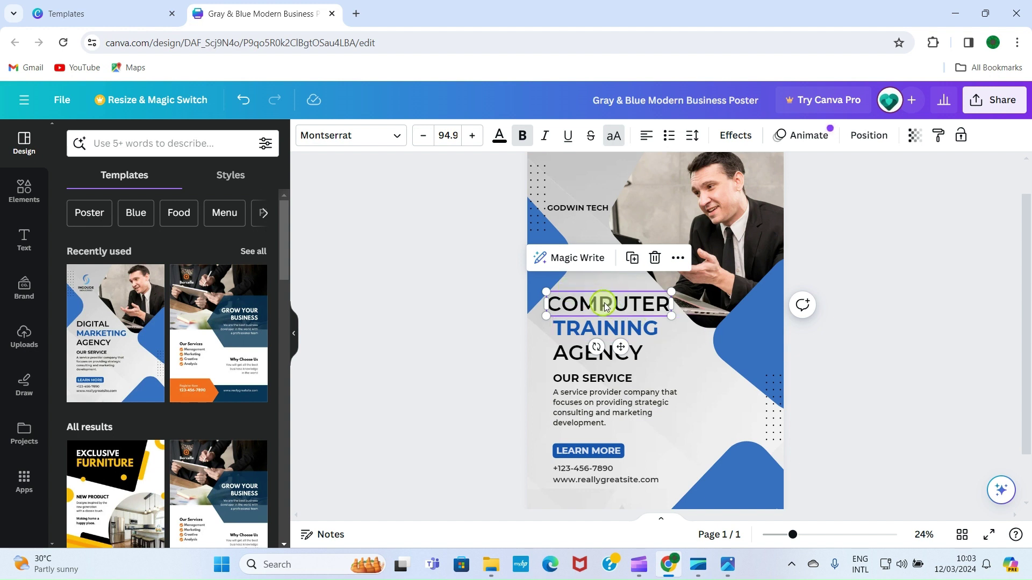
pyautogui.click(743, 136)
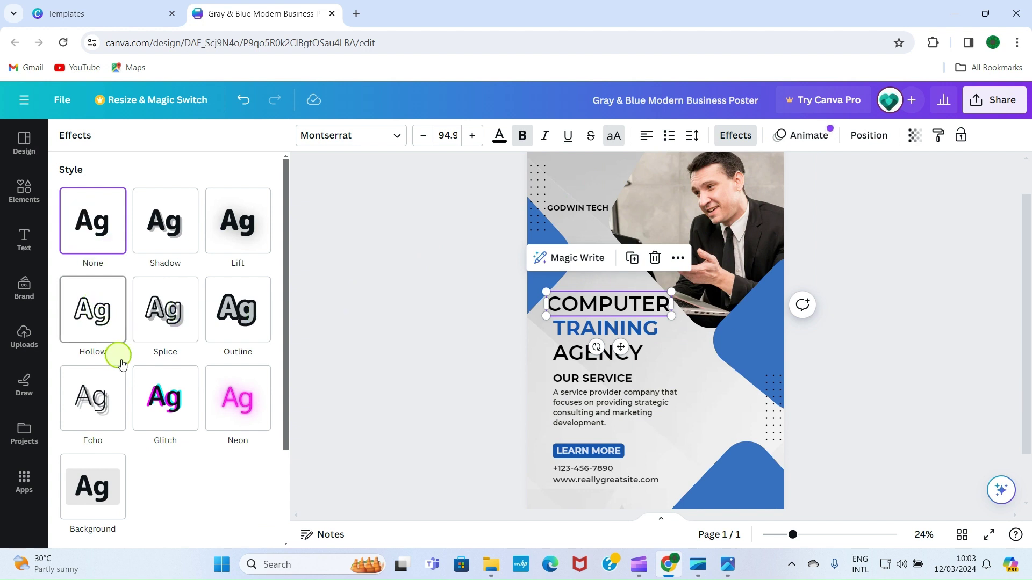
pyautogui.click(173, 233)
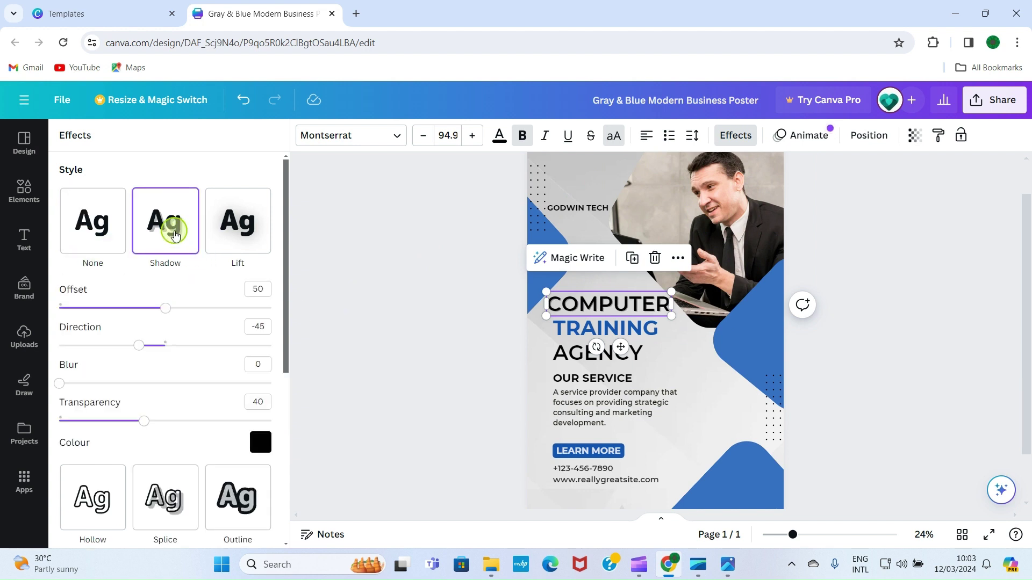
pyautogui.click(238, 235)
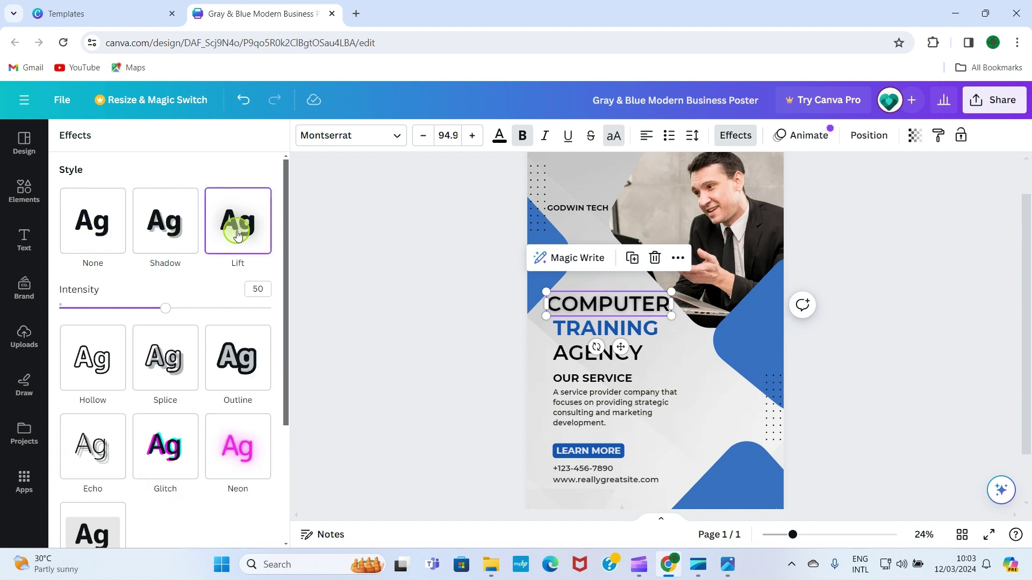
pyautogui.click(237, 370)
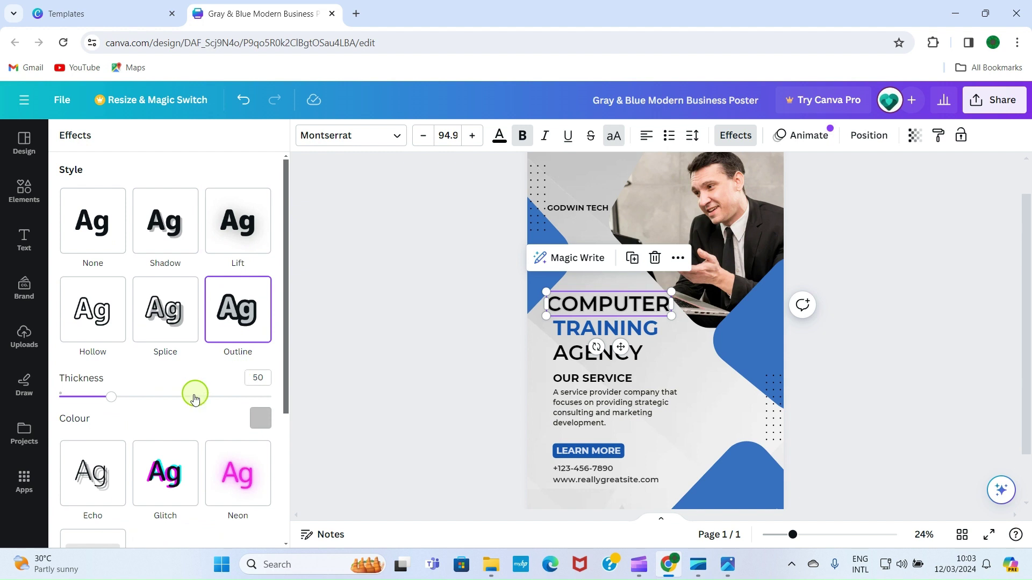
pyautogui.moveTo(113, 398); pyautogui.dragTo(144, 401)
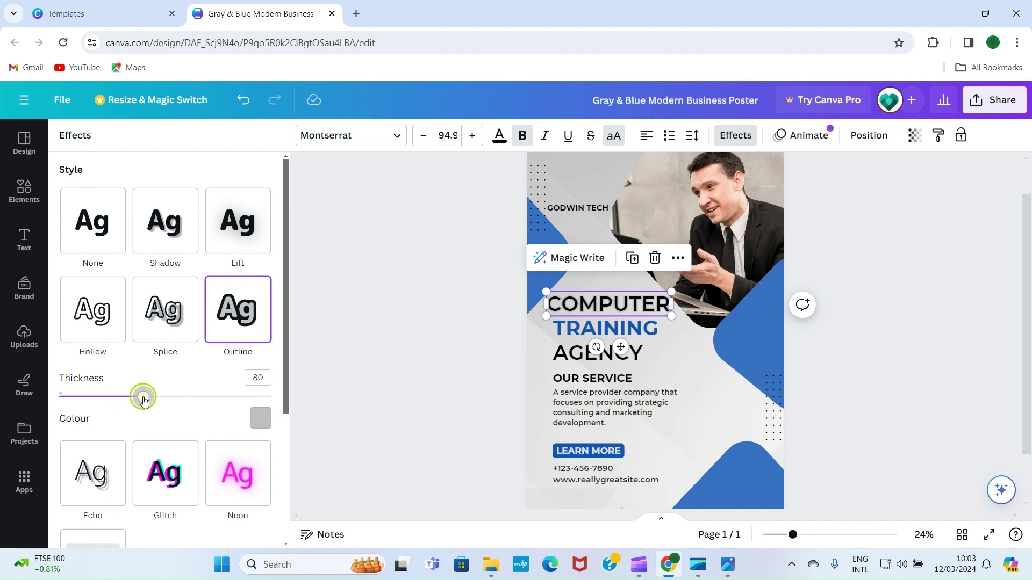
pyautogui.scroll(-2, 623, 322)
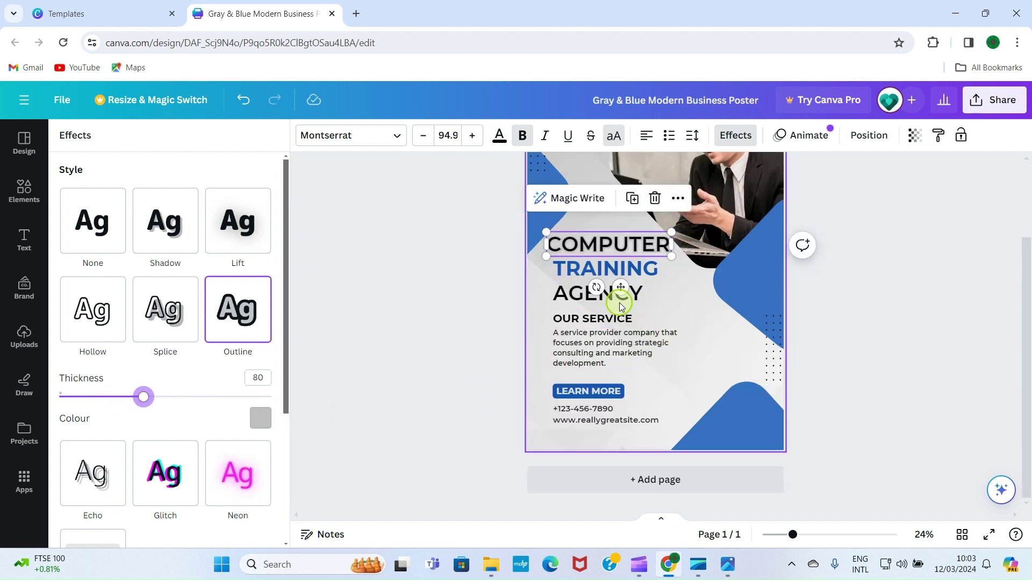
pyautogui.scroll(3, 752, 392)
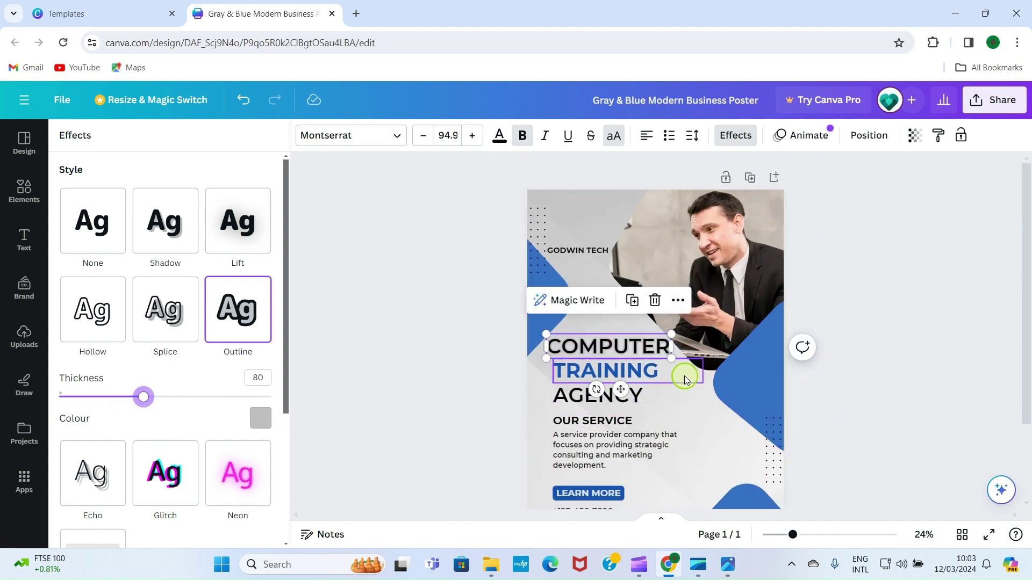
pyautogui.moveTo(601, 342); pyautogui.dragTo(601, 339)
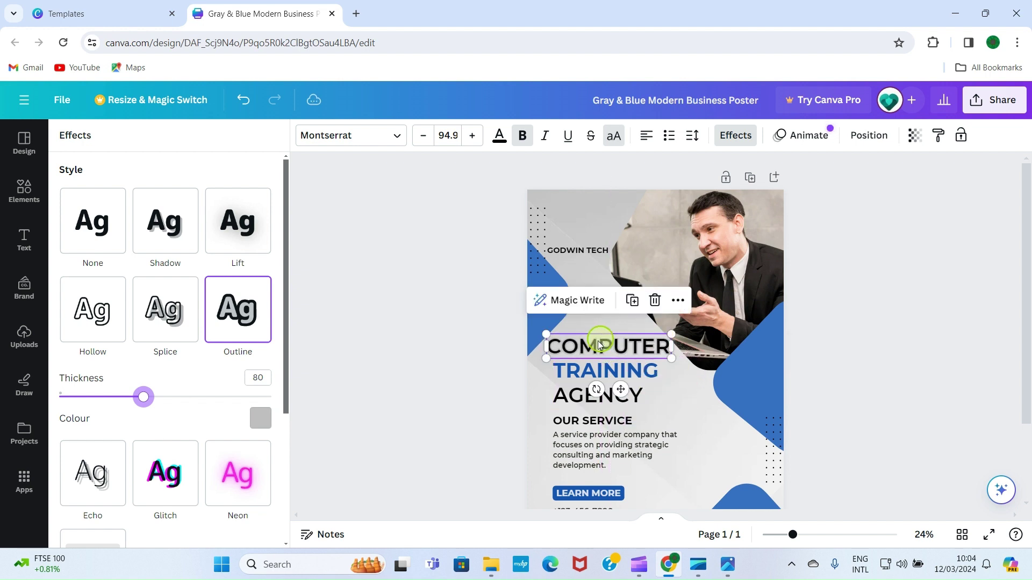
pyautogui.click(591, 368)
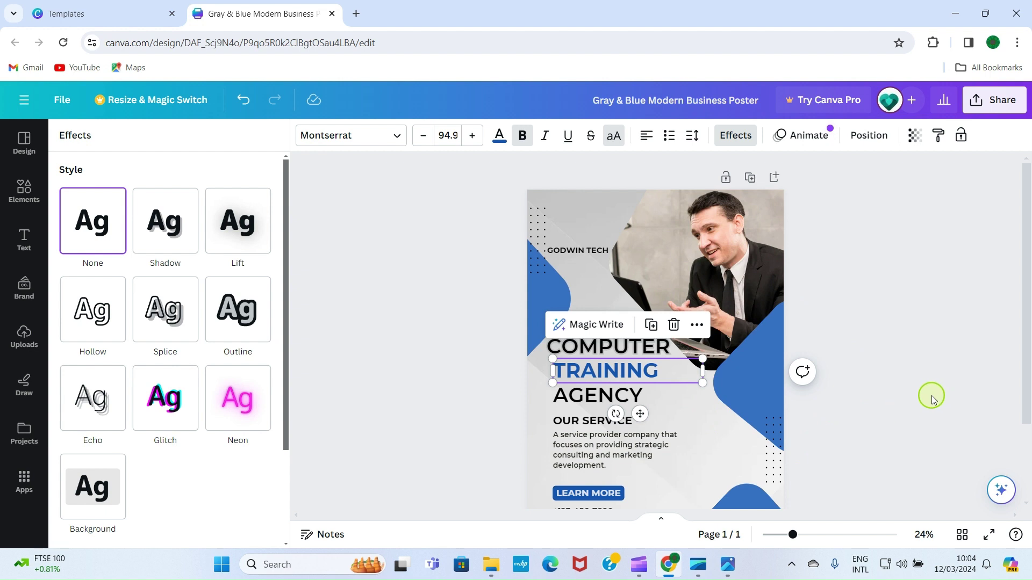
pyautogui.click(899, 394)
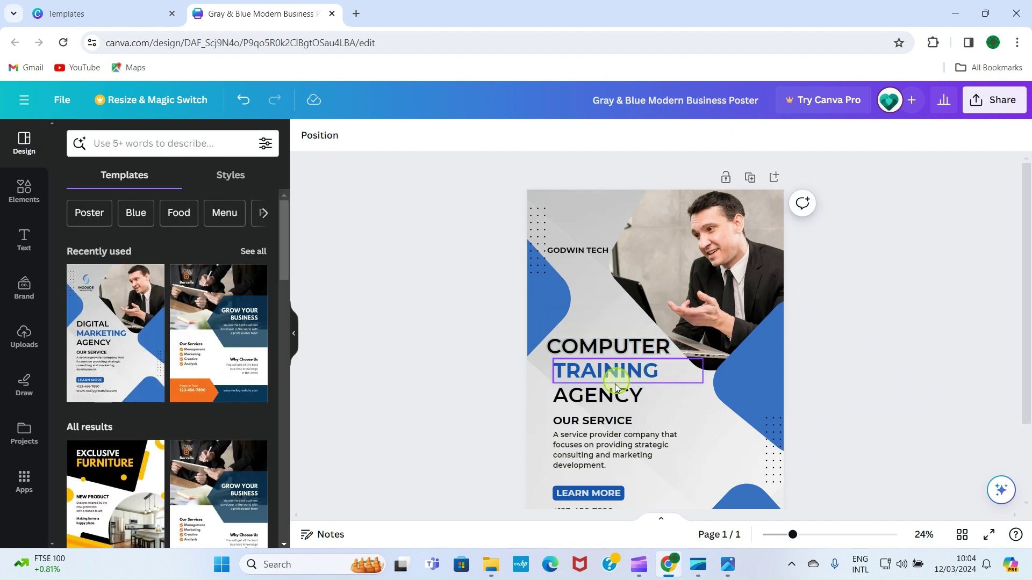
# Replace AGENCY with WEBINAR and reduce its font size to 84.9
pyautogui.doubleClick(599, 394)
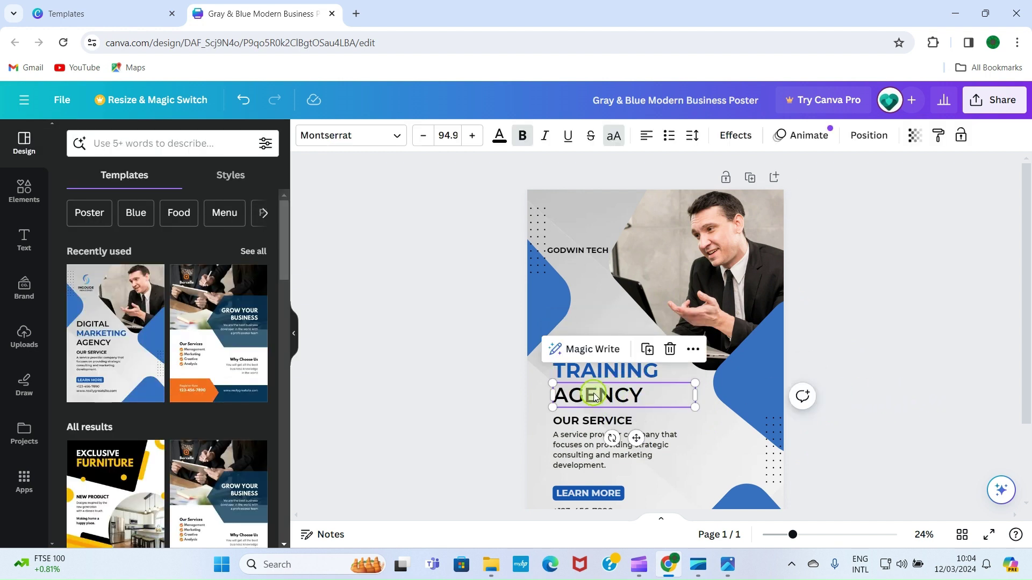
pyautogui.click(662, 396)
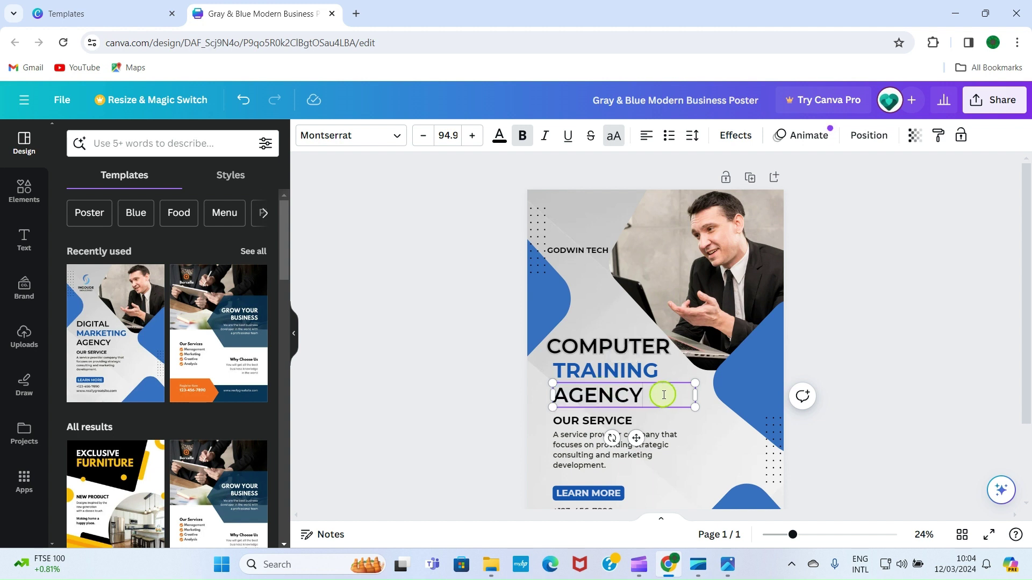
pyautogui.press('BackSpace')
pyautogui.press('BackSpace')
pyautogui.press('BackSpace')
pyautogui.press('BackSpace')
pyautogui.press('BackSpace')
pyautogui.press('BackSpace')
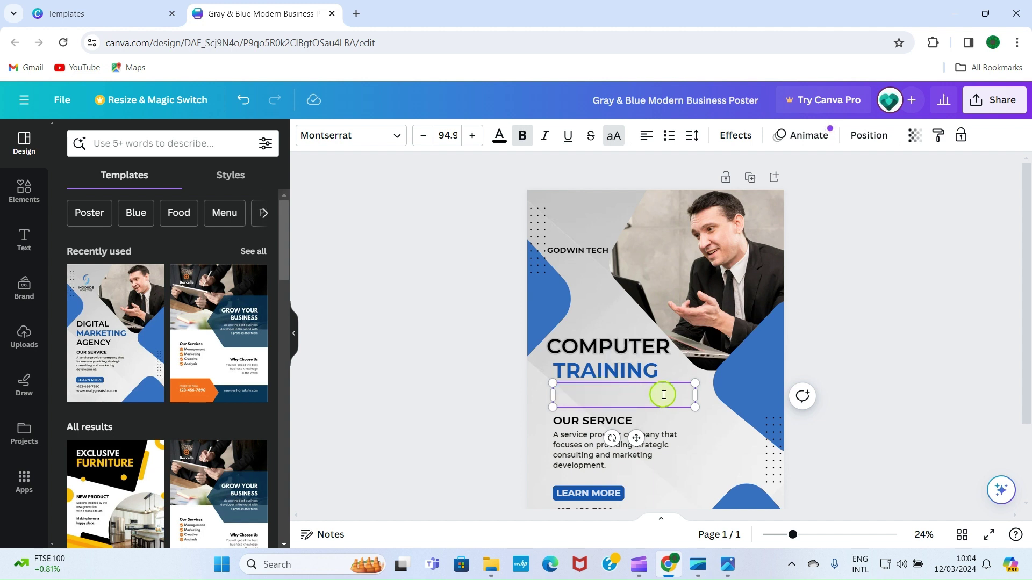
pyautogui.write('WEBINAR')
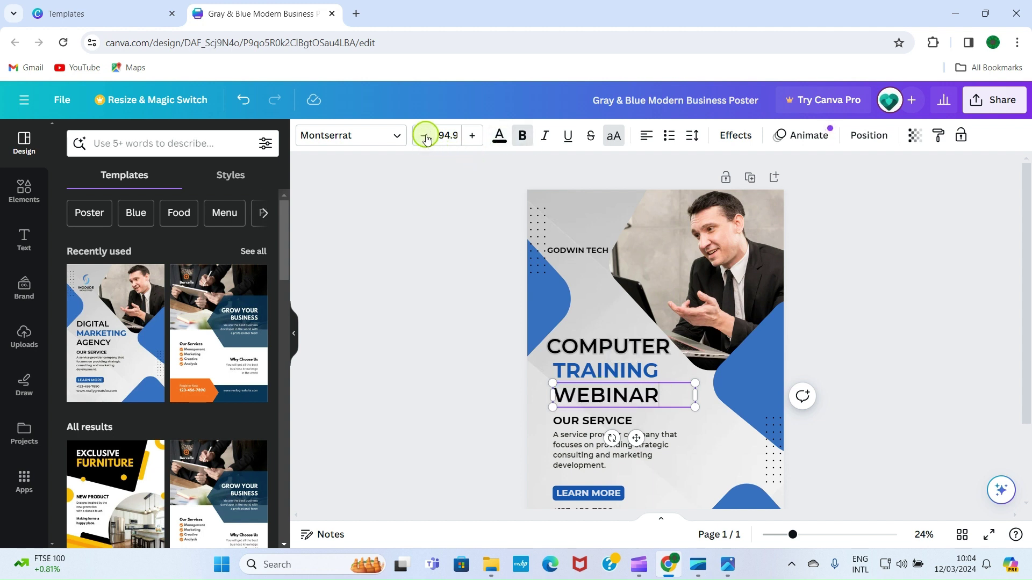
pyautogui.click(424, 136)
pyautogui.doubleClick(424, 136)
pyautogui.click(424, 136)
pyautogui.doubleClick(424, 136)
pyautogui.doubleClick(424, 136)
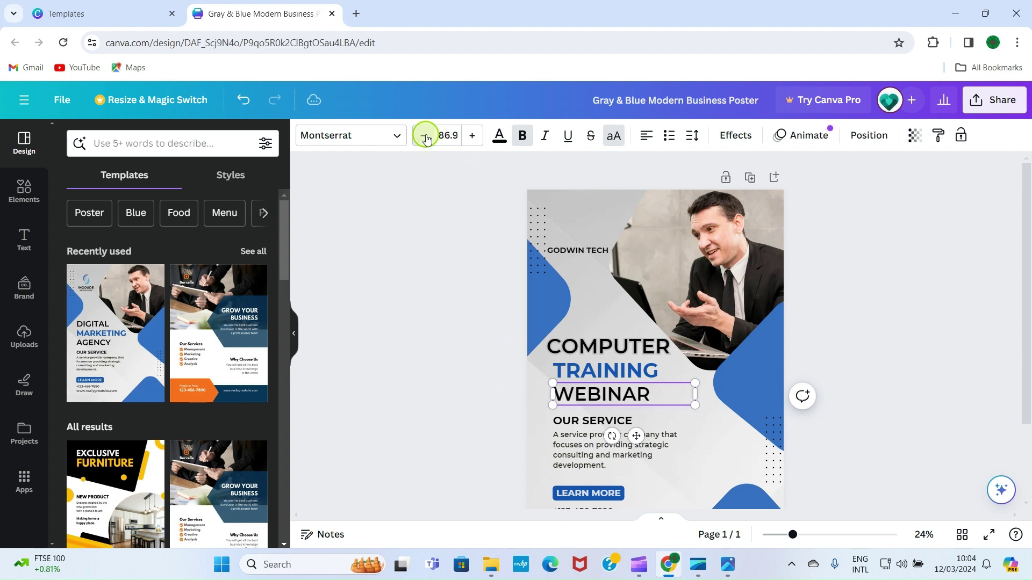
pyautogui.doubleClick(424, 136)
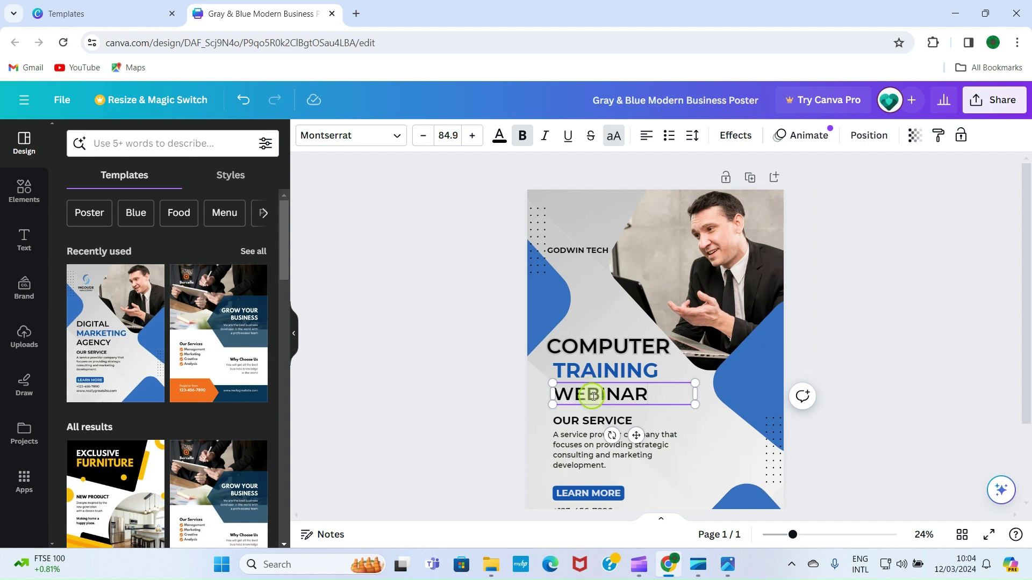
# Shift the WEBINAR box slightly right and narrow it from its right handle
pyautogui.click(908, 260)
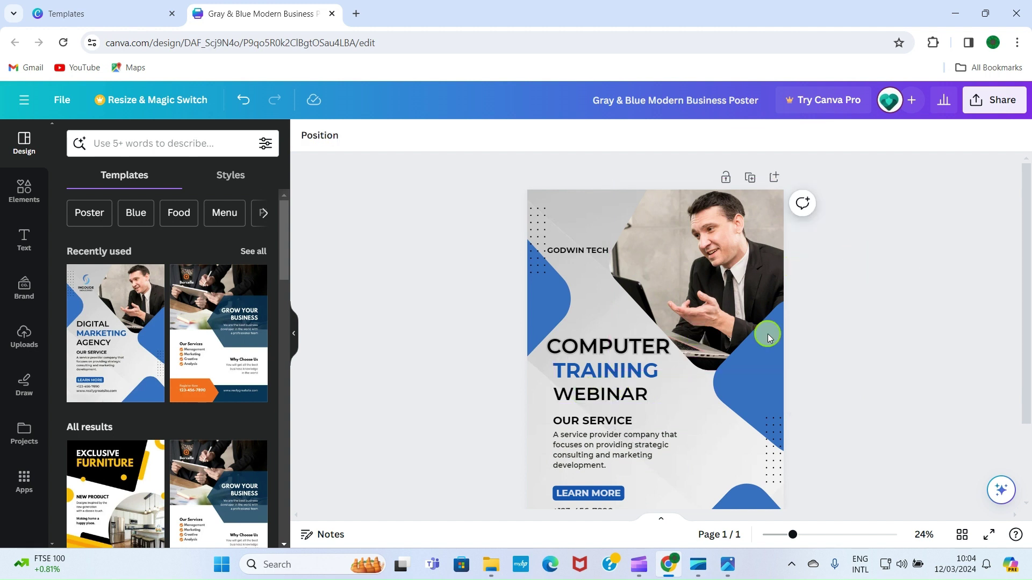
pyautogui.click(608, 402)
pyautogui.moveTo(609, 402); pyautogui.dragTo(612, 404)
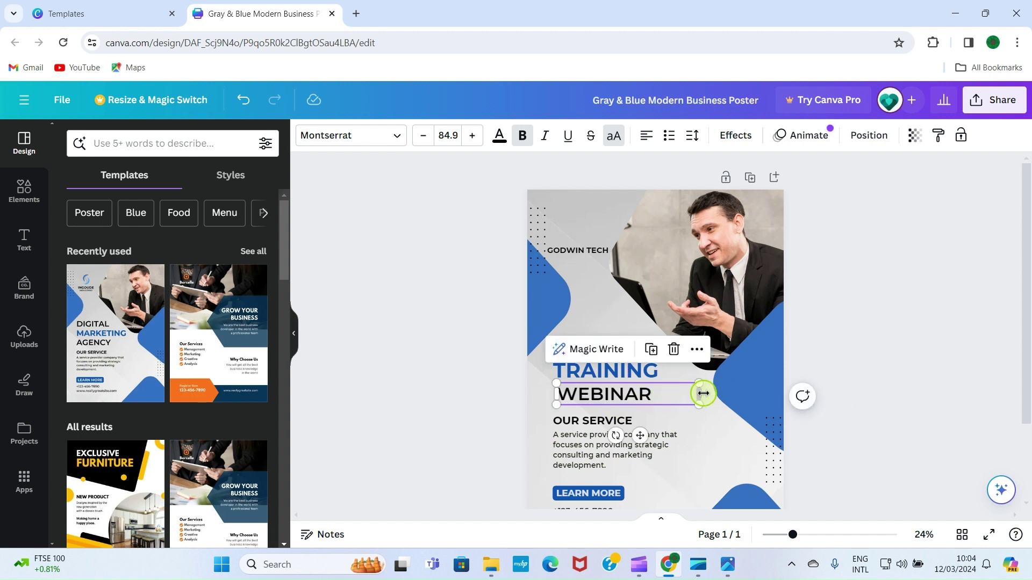
pyautogui.moveTo(701, 395); pyautogui.dragTo(660, 396)
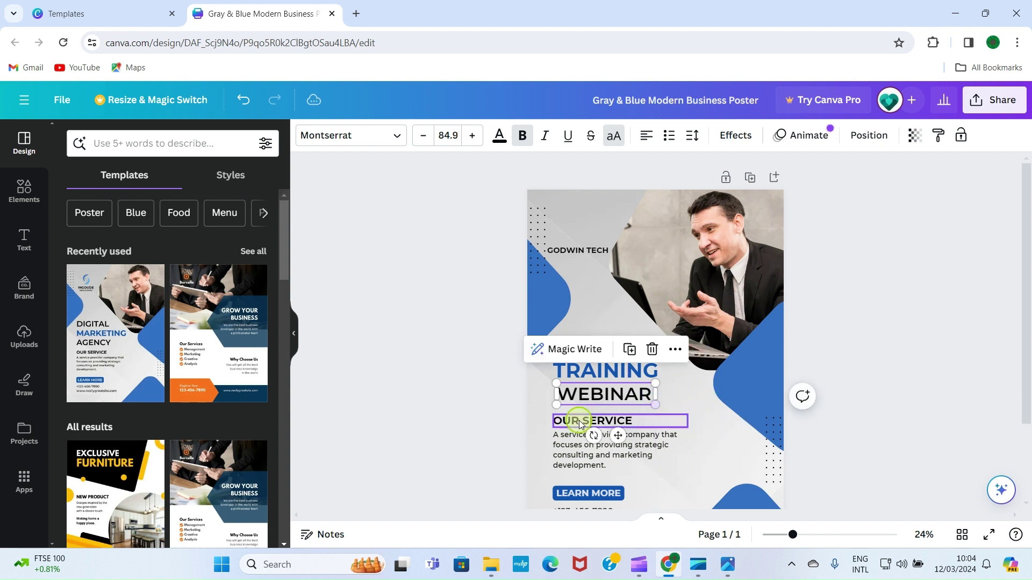
pyautogui.click(473, 421)
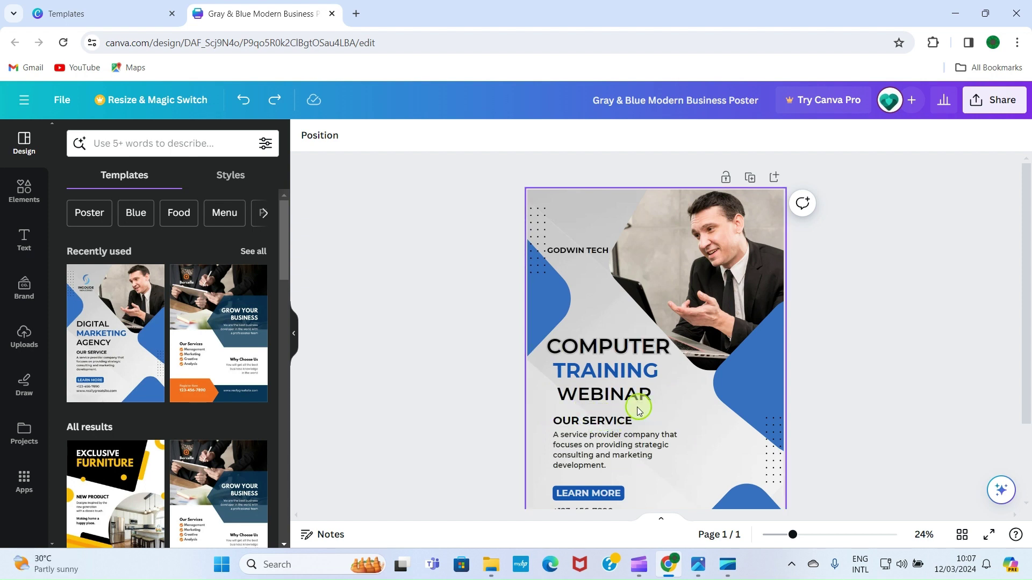
# Rename OUR SERVICE to DATE and replace the description with 'MARCH 13, 2024'
pyautogui.click(611, 424)
pyautogui.doubleClick(614, 420)
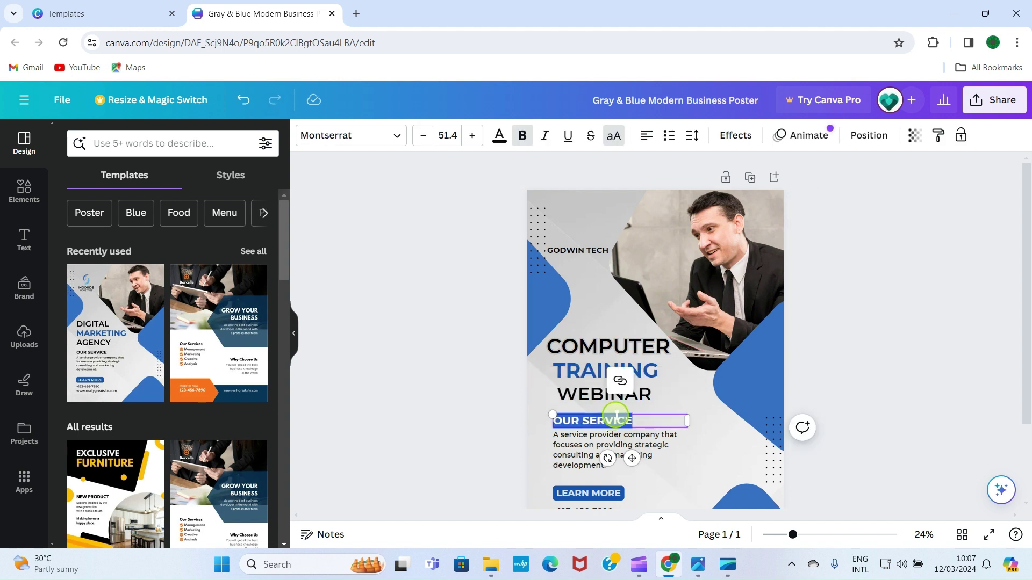
pyautogui.write('DATE')
pyautogui.click(625, 442)
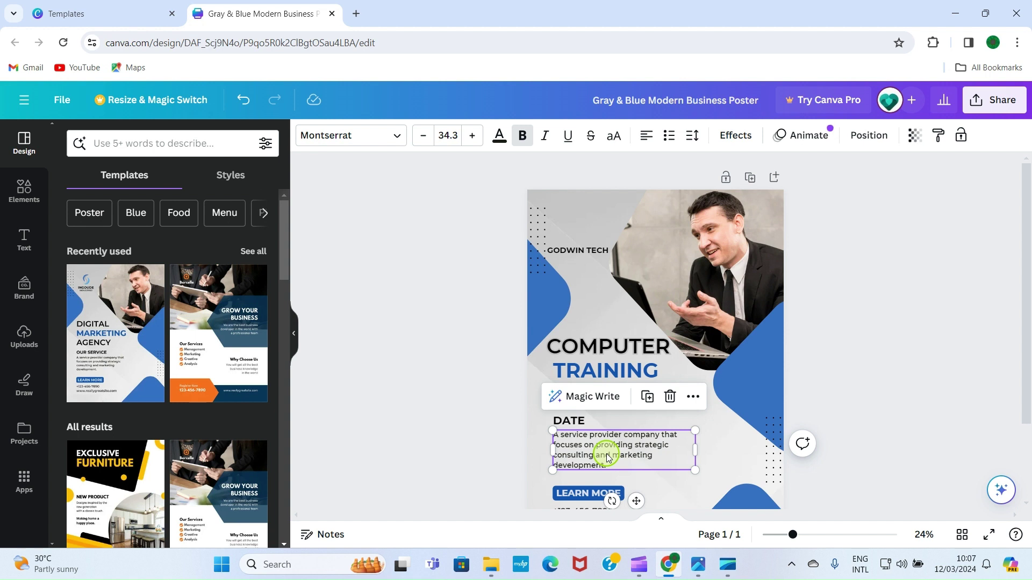
pyautogui.keyDown('shift'); pyautogui.click(608, 455); pyautogui.keyUp('shift')
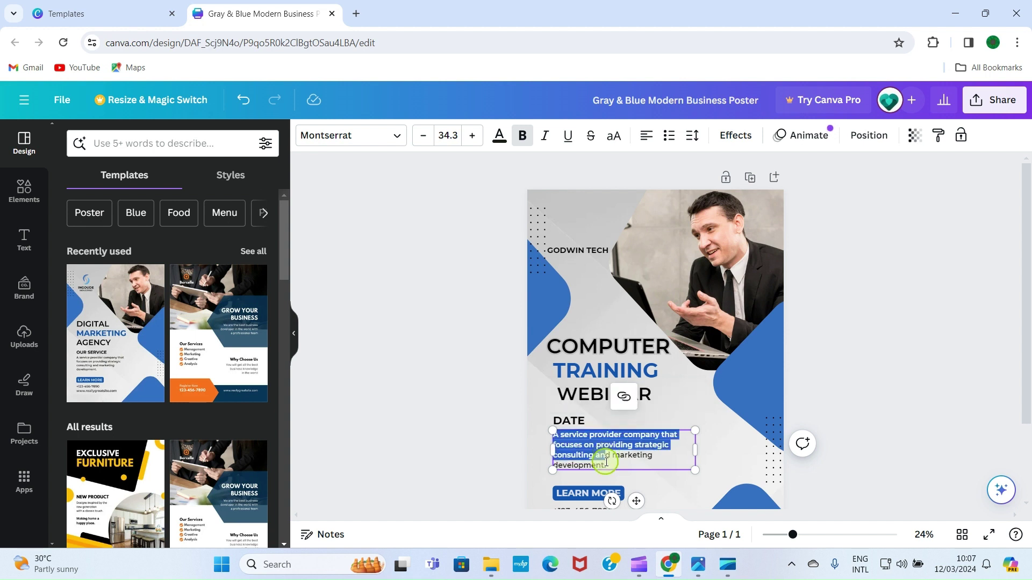
pyautogui.press('BackSpace')
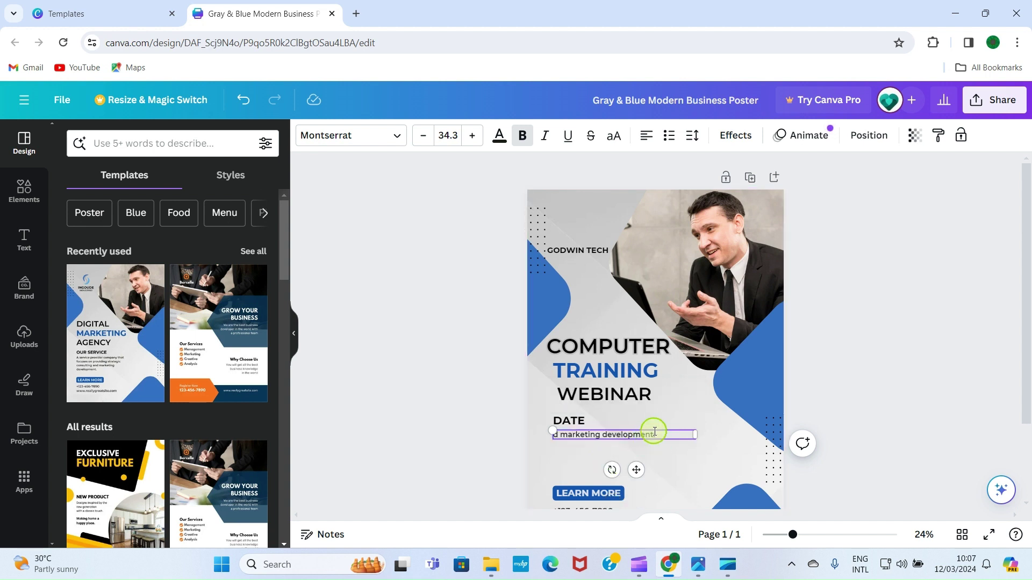
pyautogui.hotkey('ctrl', 'a')
pyautogui.press('BackSpace')
pyautogui.write('MARCH 13, 2024')
# Enlarge DATE to size 57.4 and align it with the MARCH 13, 2024 line
pyautogui.click(569, 420)
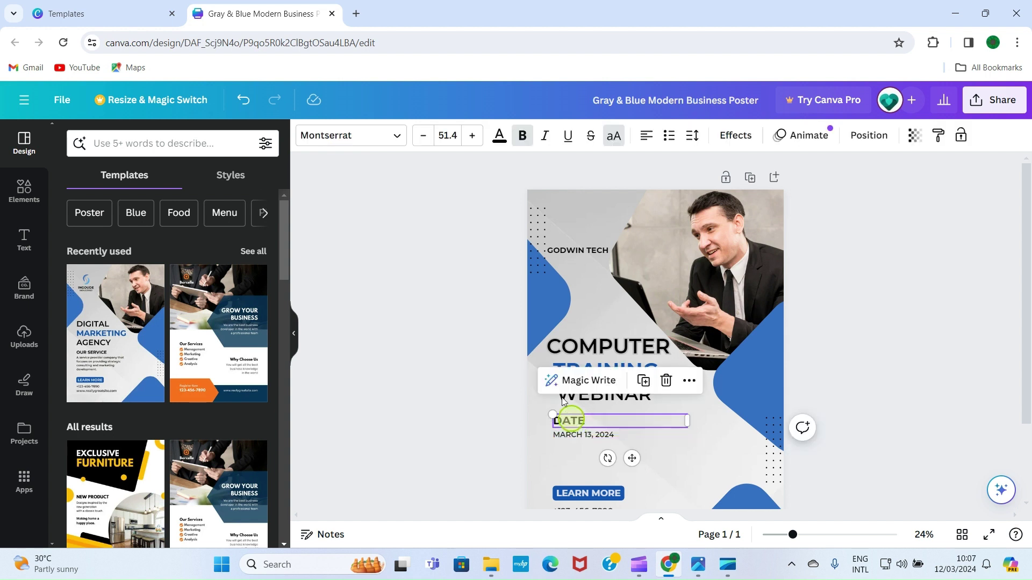
pyautogui.click(472, 135)
pyautogui.click(472, 136)
pyautogui.click(472, 135)
pyautogui.click(472, 135)
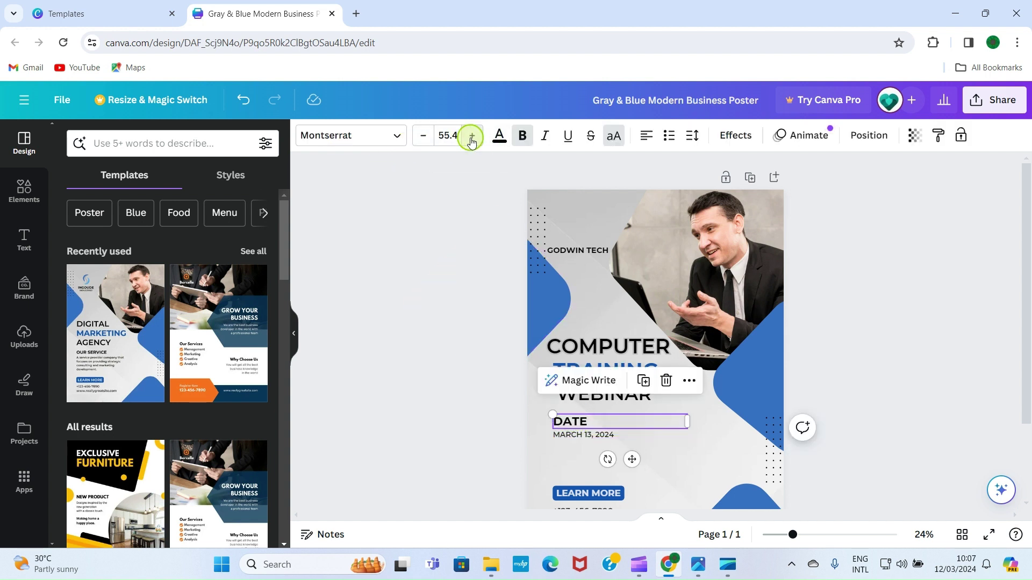
pyautogui.click(472, 135)
pyautogui.click(472, 135)
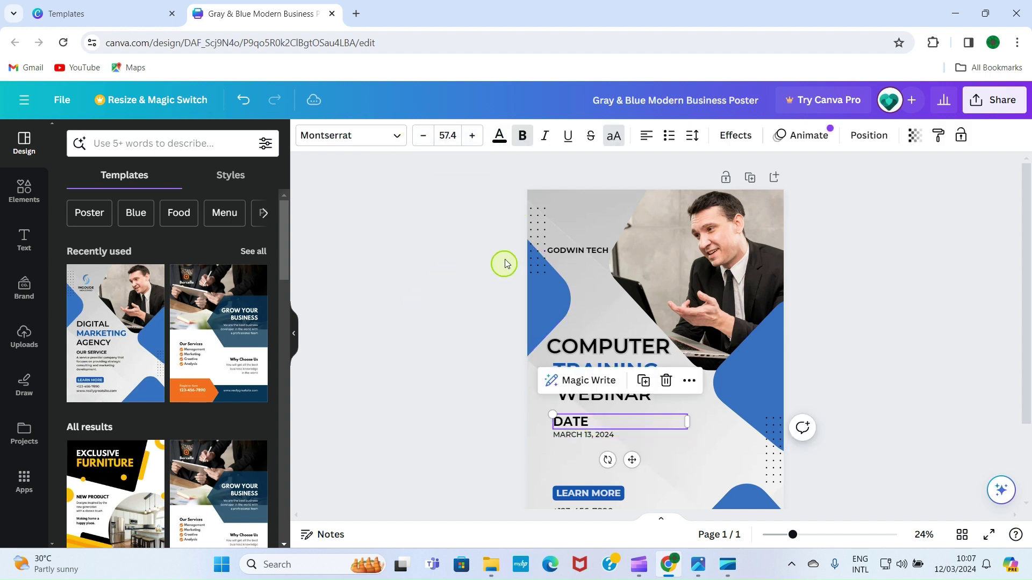
pyautogui.click(935, 350)
pyautogui.click(564, 421)
pyautogui.moveTo(564, 421); pyautogui.dragTo(586, 428)
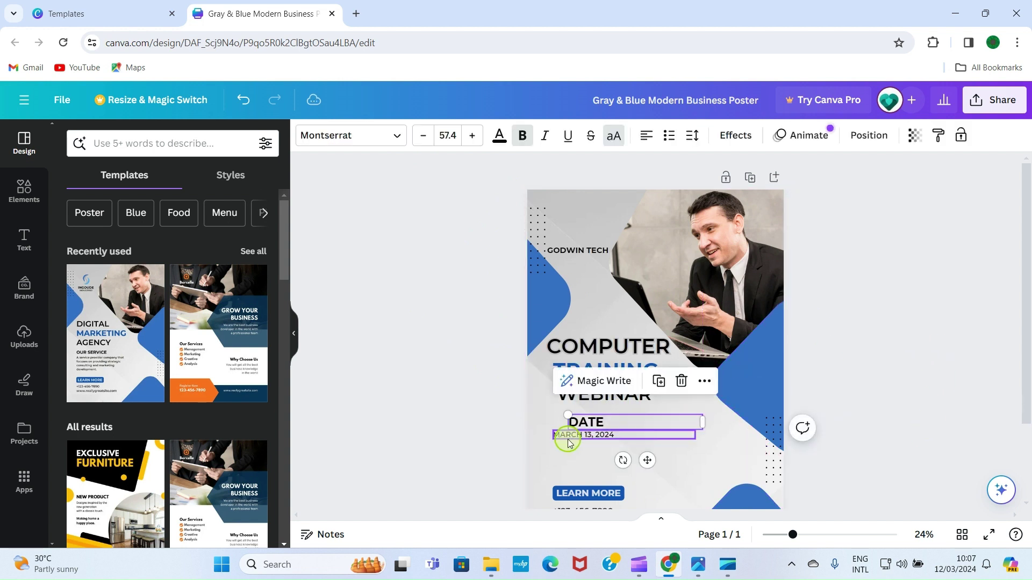
pyautogui.click(571, 435)
pyautogui.click(575, 421)
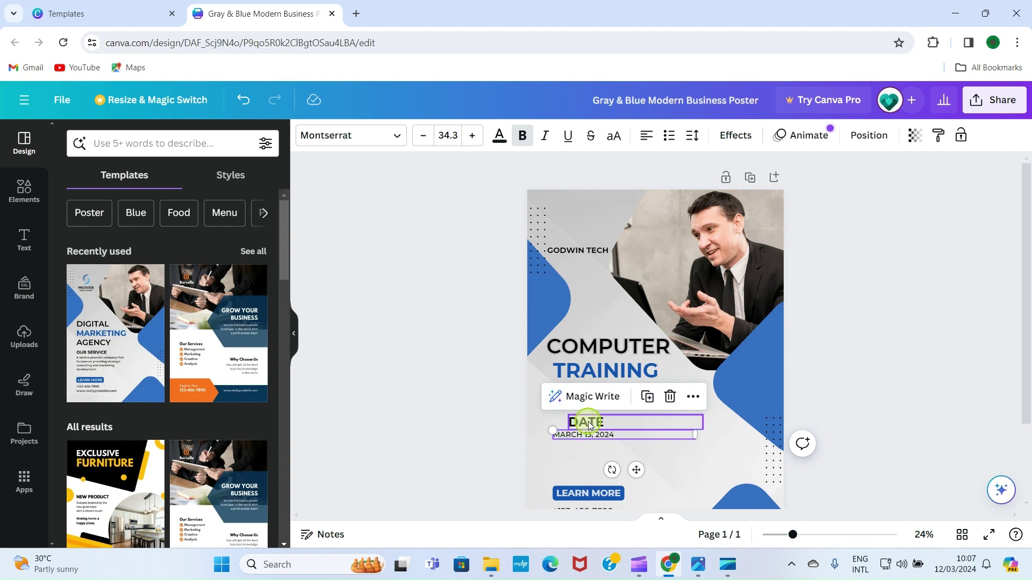
pyautogui.moveTo(575, 421); pyautogui.dragTo(559, 416)
pyautogui.scroll(-2, 753, 428)
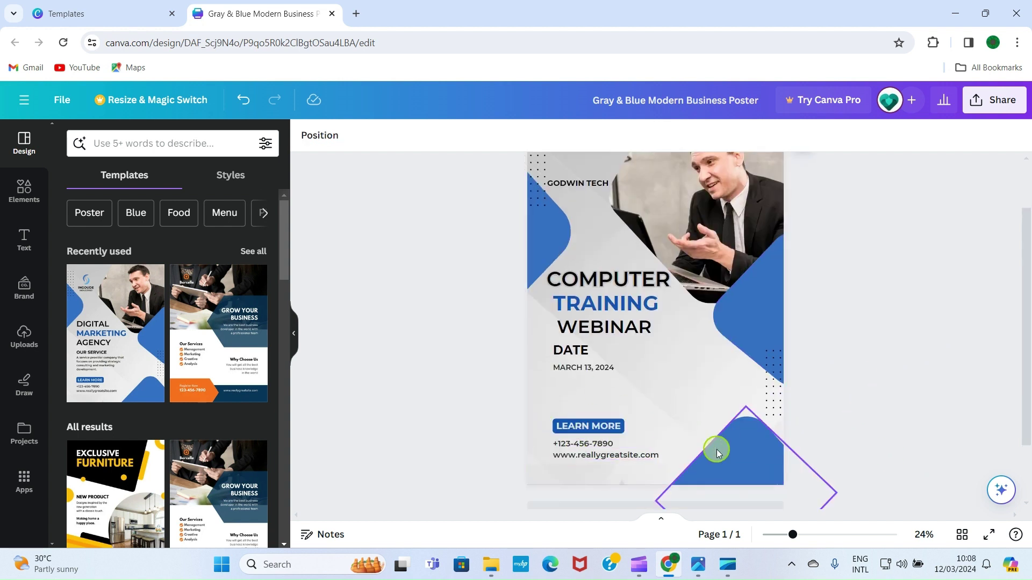
# Change the LEARN MORE pill text to CONTACT and update the phone number line
pyautogui.click(603, 427)
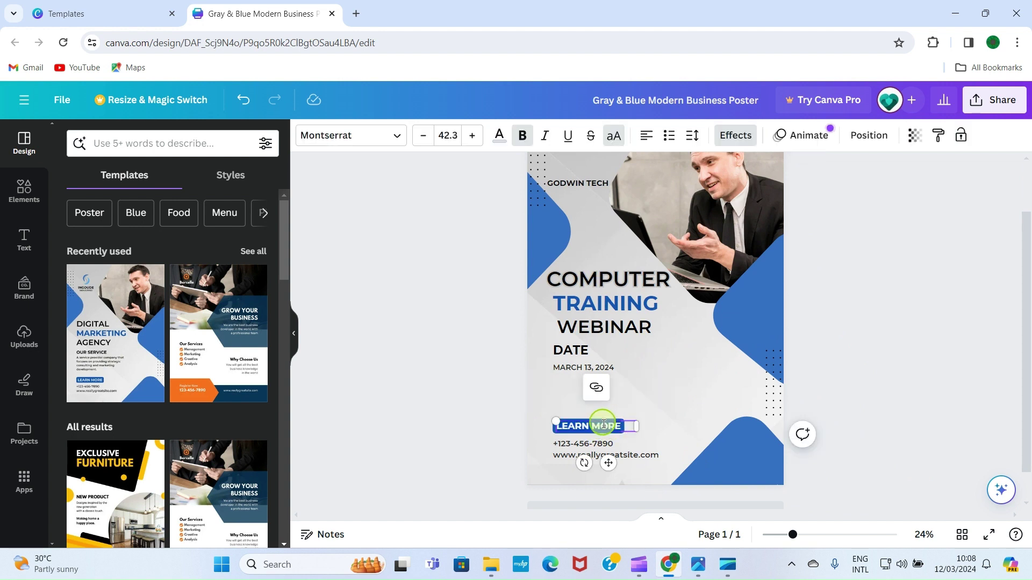
pyautogui.click(617, 426)
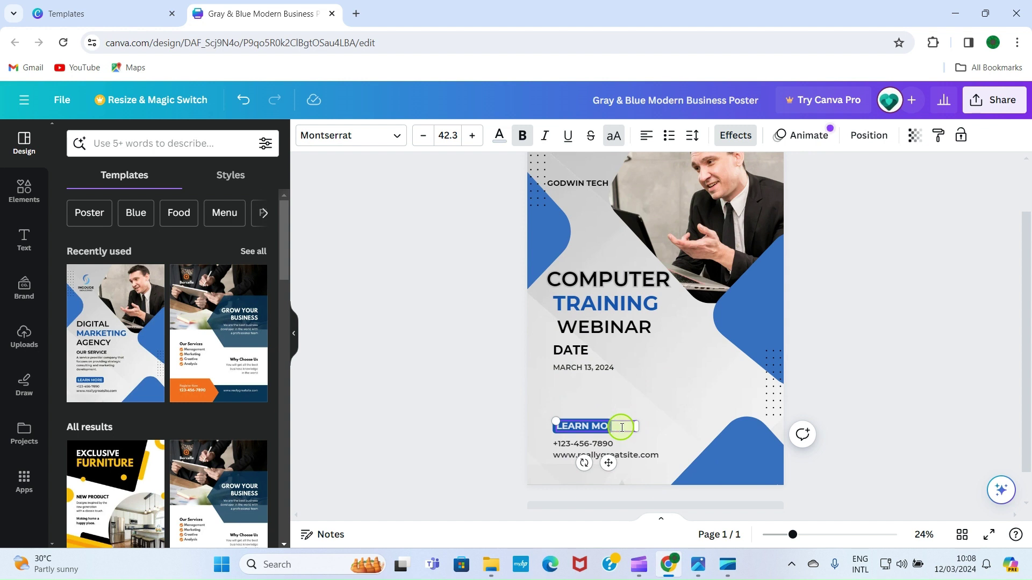
pyautogui.press('BackSpace')
pyautogui.press('BackSpace')
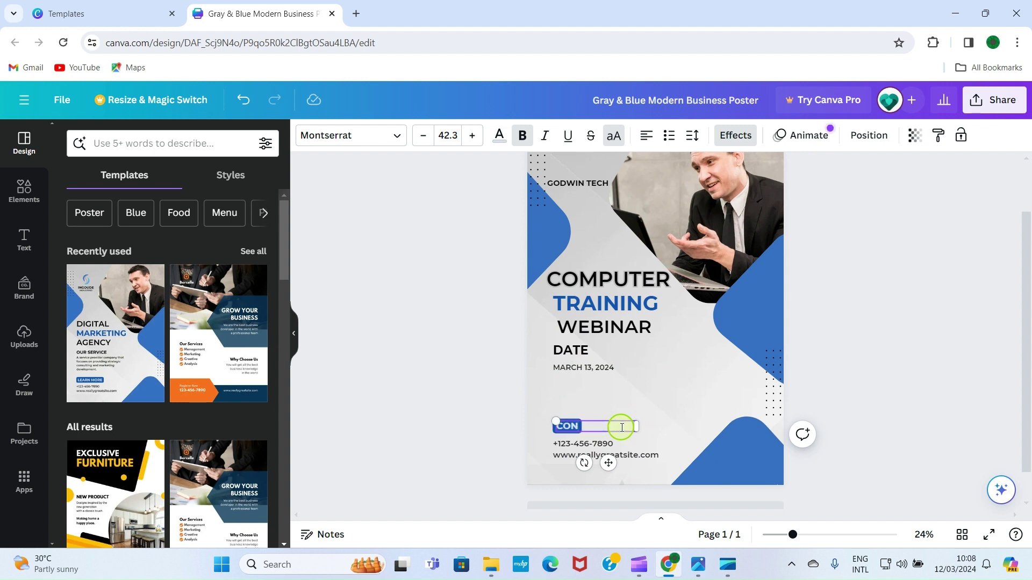
pyautogui.write('CONTACT')
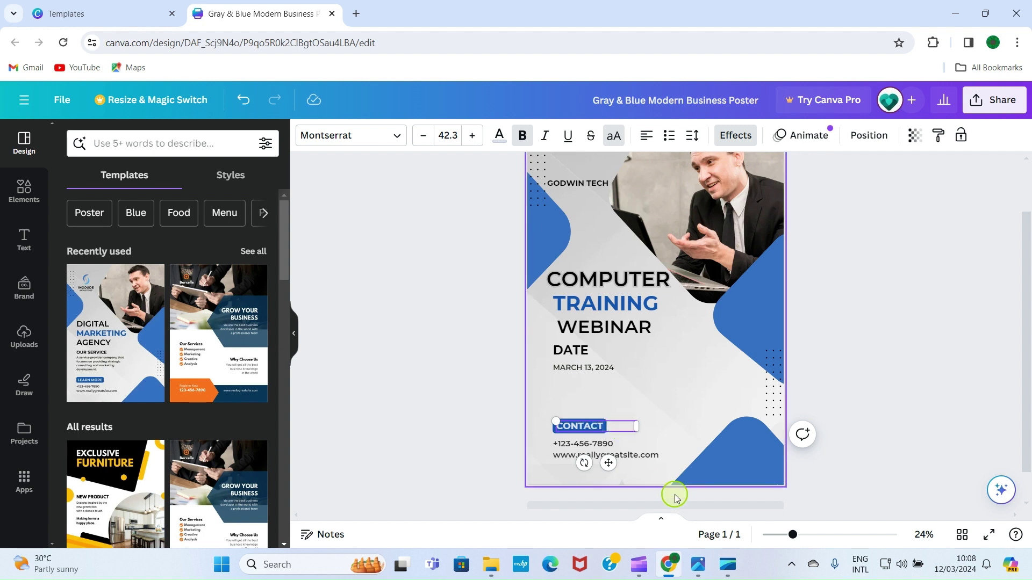
pyautogui.click(613, 444)
pyautogui.click(613, 444)
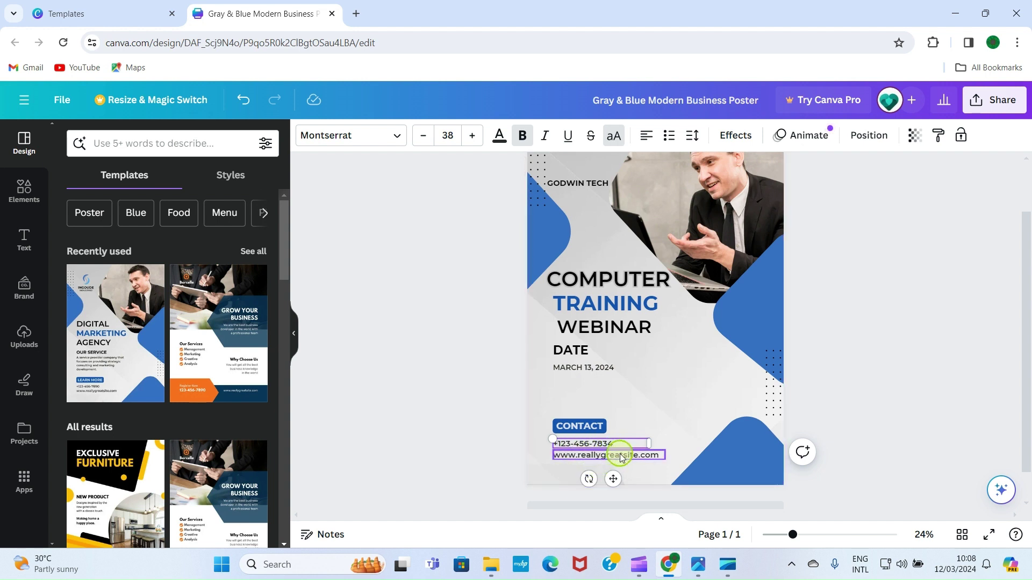
# Paste the contact e-mail over the website line, shrink it to size 29, and add a heading
pyautogui.doubleClick(620, 457)
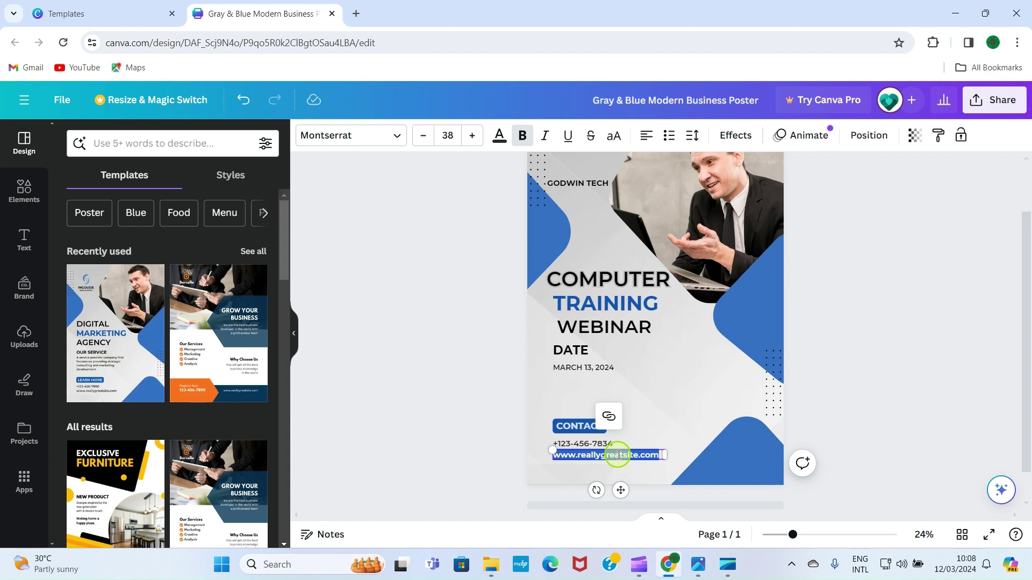
pyautogui.hotkey('ctrl', 'v')
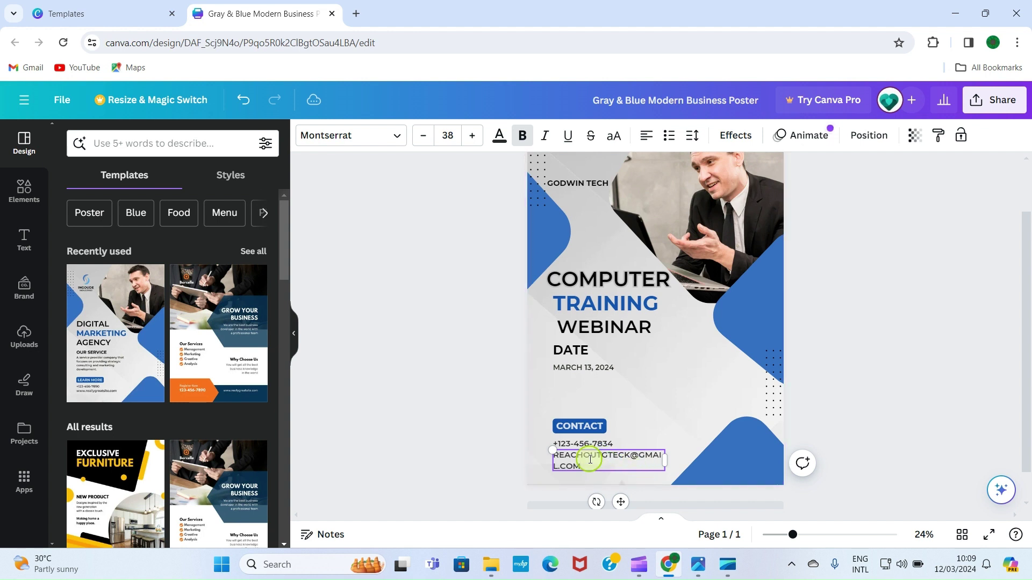
pyautogui.click(423, 136)
pyautogui.click(422, 136)
pyautogui.click(422, 136)
pyautogui.click(422, 136)
pyautogui.click(423, 136)
pyautogui.click(422, 136)
pyautogui.click(423, 136)
pyautogui.click(422, 136)
pyautogui.click(422, 136)
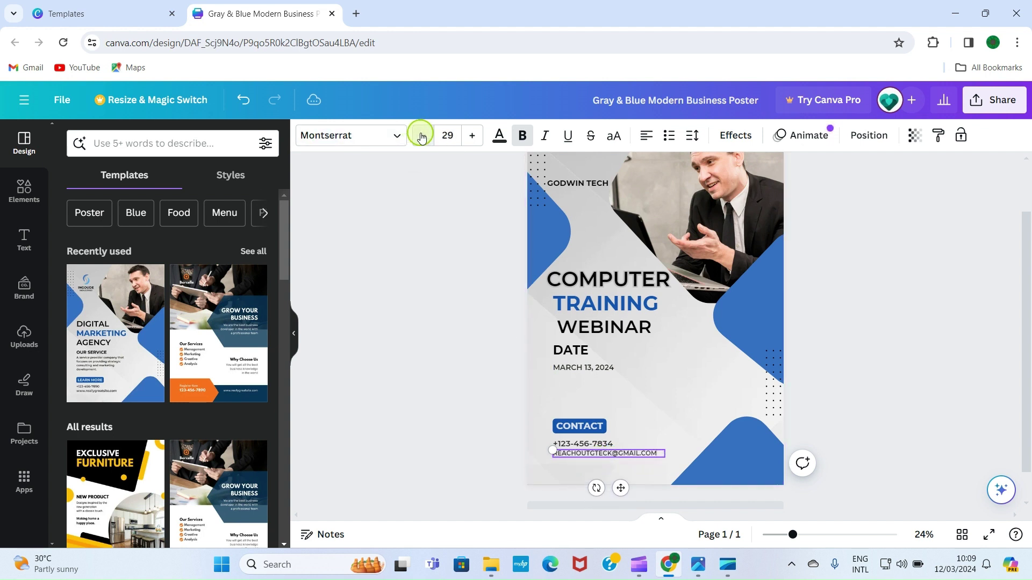
pyautogui.click(848, 370)
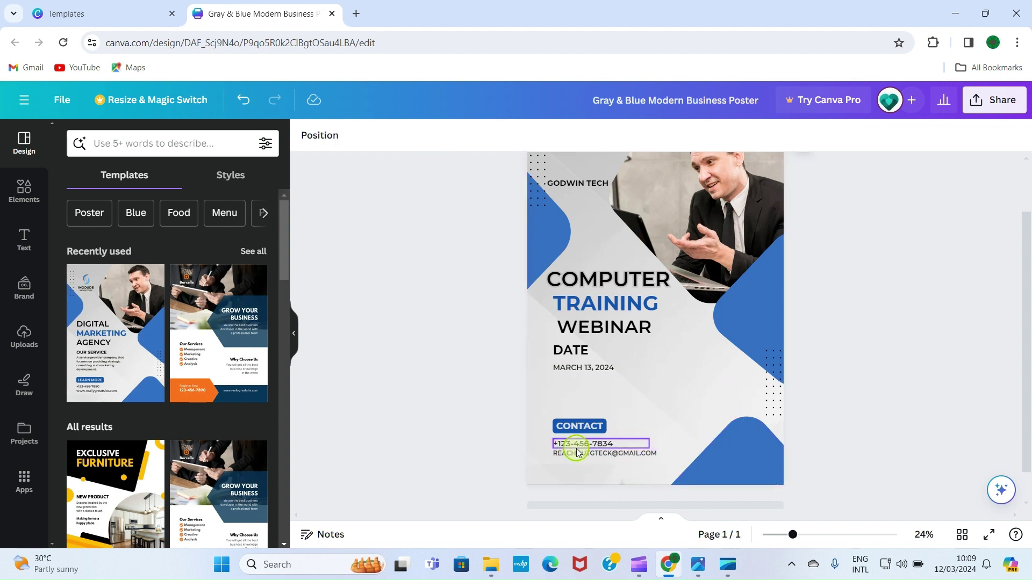
pyautogui.click(613, 457)
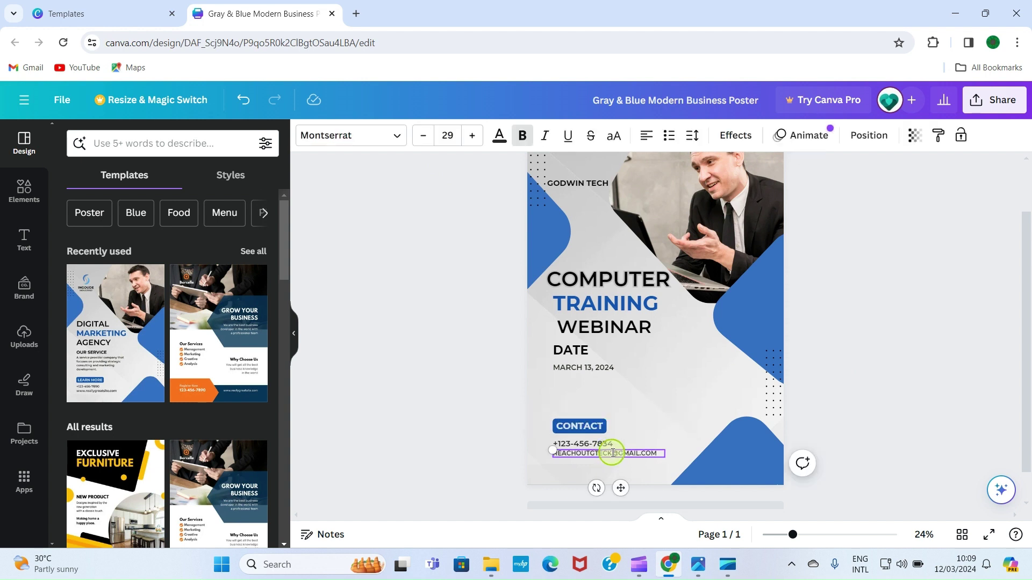
pyautogui.click(888, 358)
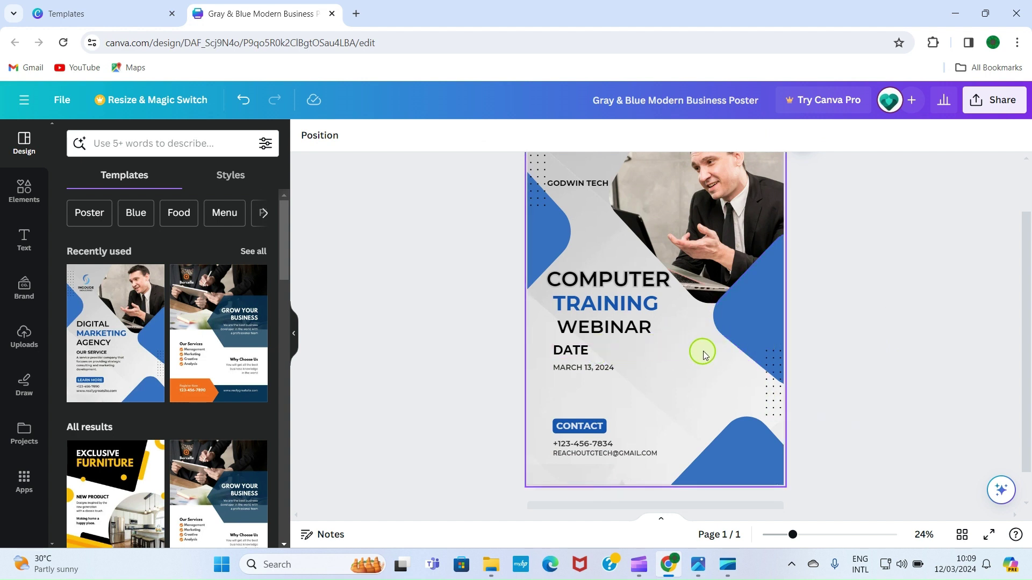
pyautogui.click(24, 237)
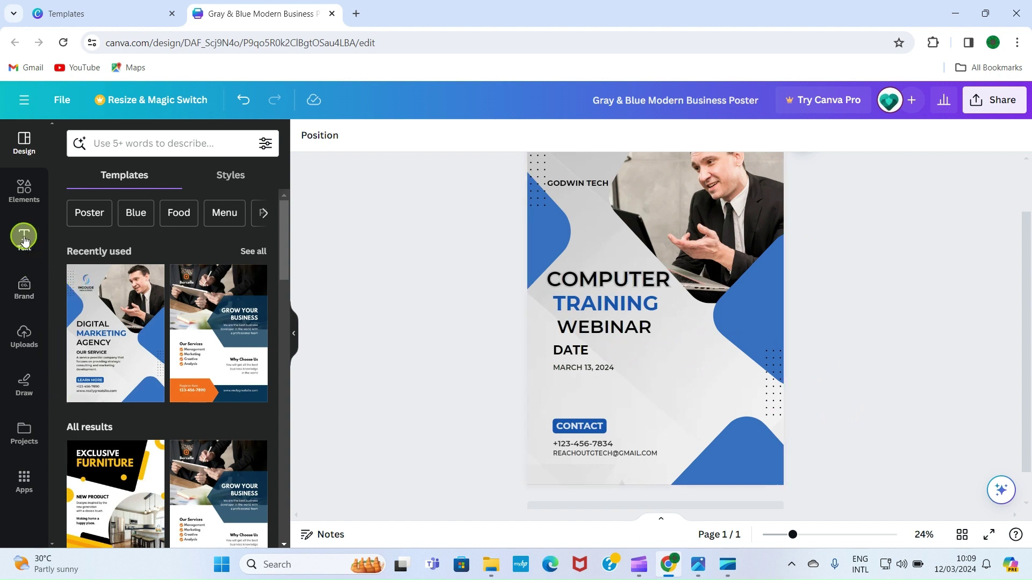
pyautogui.click(133, 310)
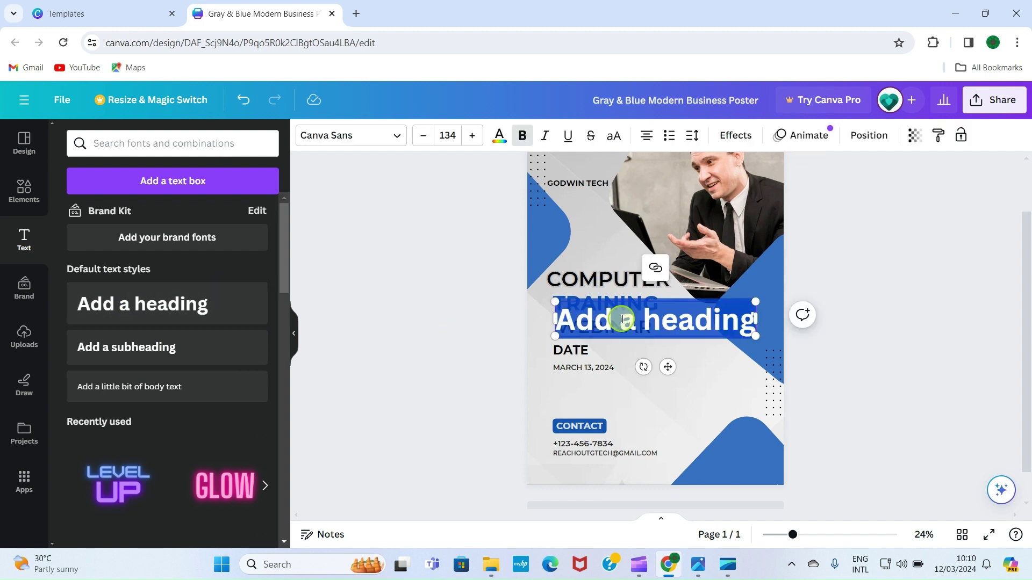
# Type VENUE and move it down beside the DATE heading
pyautogui.write('VEN')
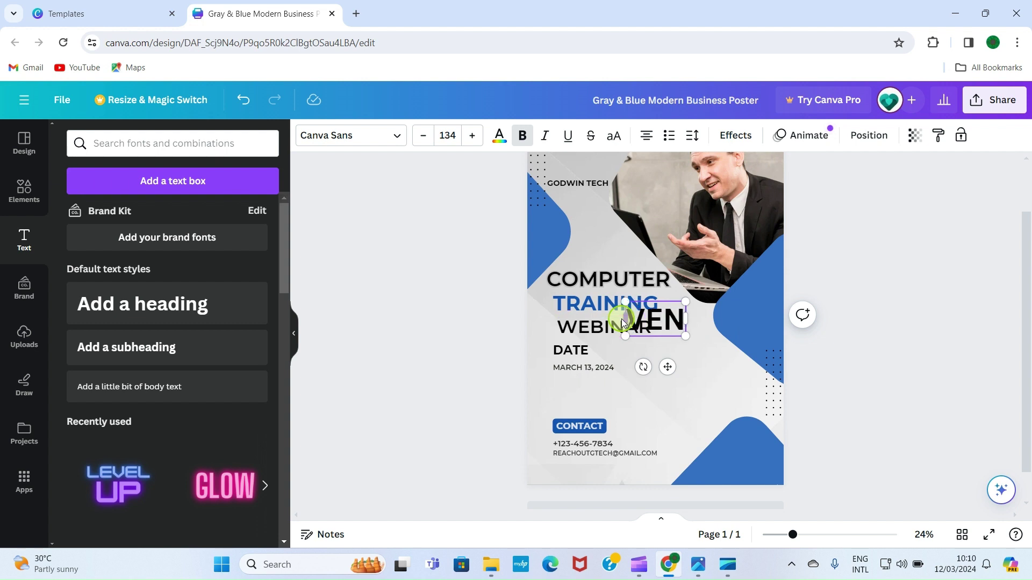
pyautogui.write('UE')
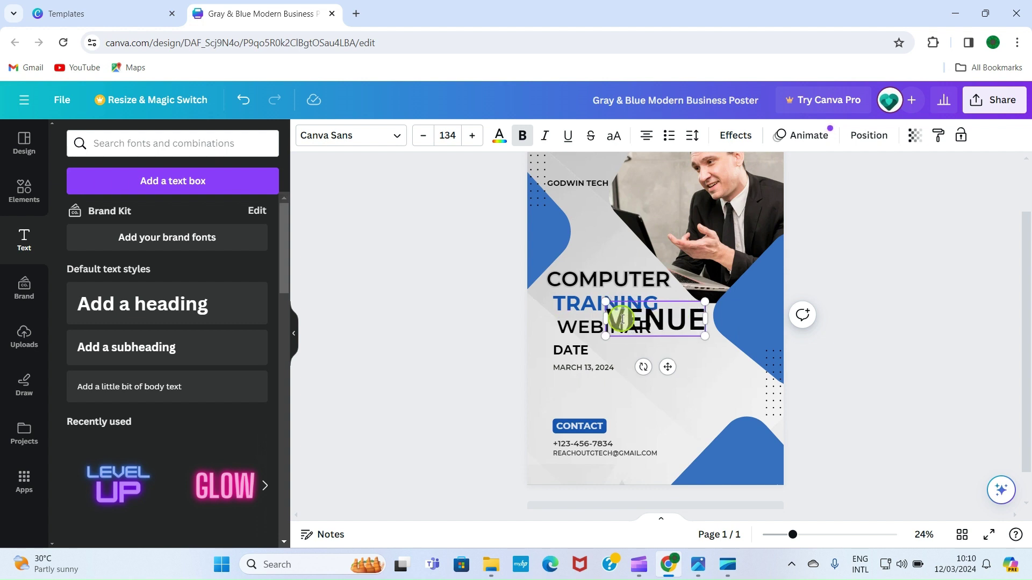
pyautogui.click(872, 361)
pyautogui.click(661, 315)
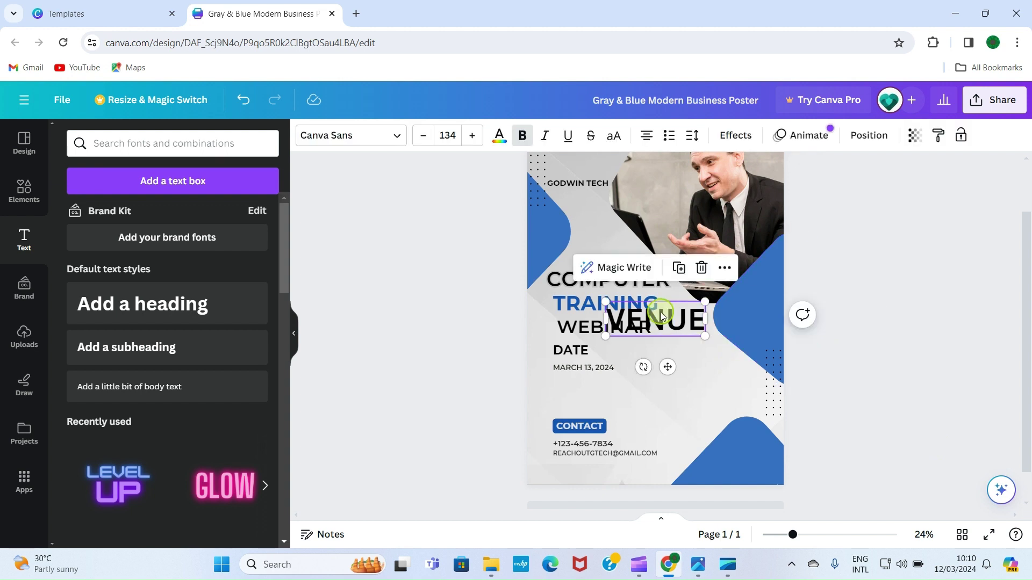
pyautogui.moveTo(662, 316); pyautogui.dragTo(709, 352)
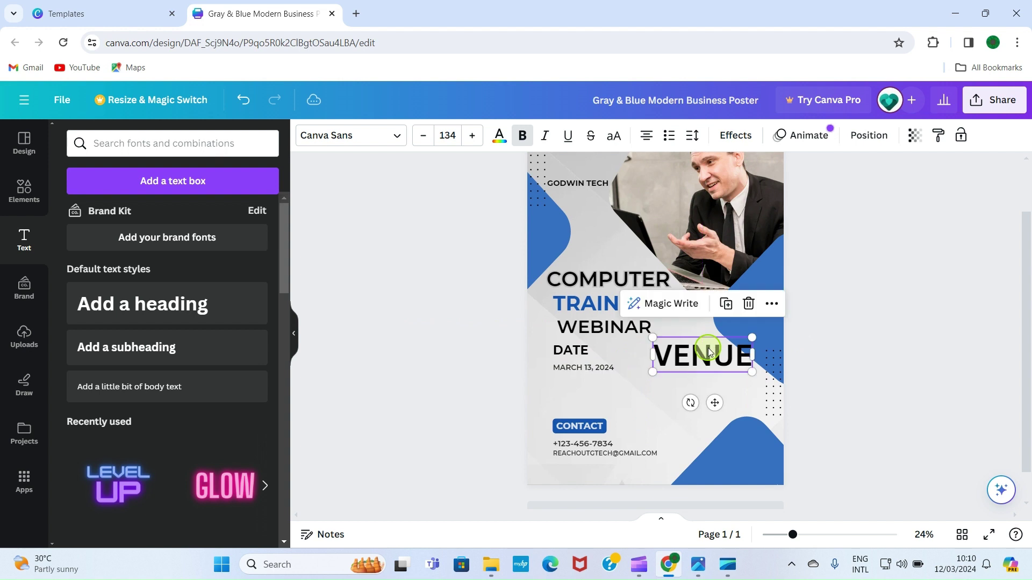
# Shrink VENUE to size 68 and level it with DATE
pyautogui.click(426, 135)
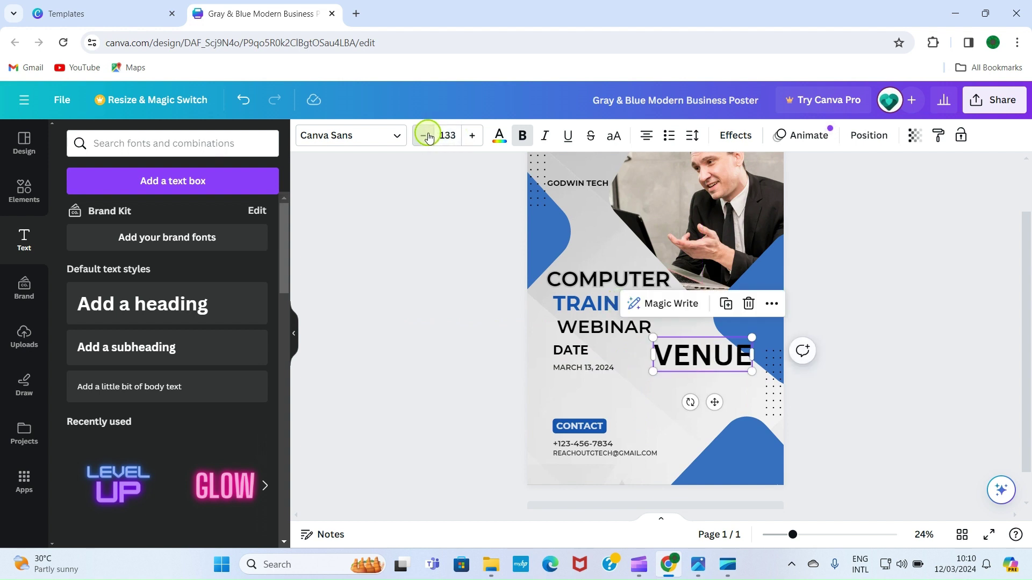
pyautogui.click(426, 136)
pyautogui.click(426, 135)
pyautogui.click(427, 136)
pyautogui.click(426, 136)
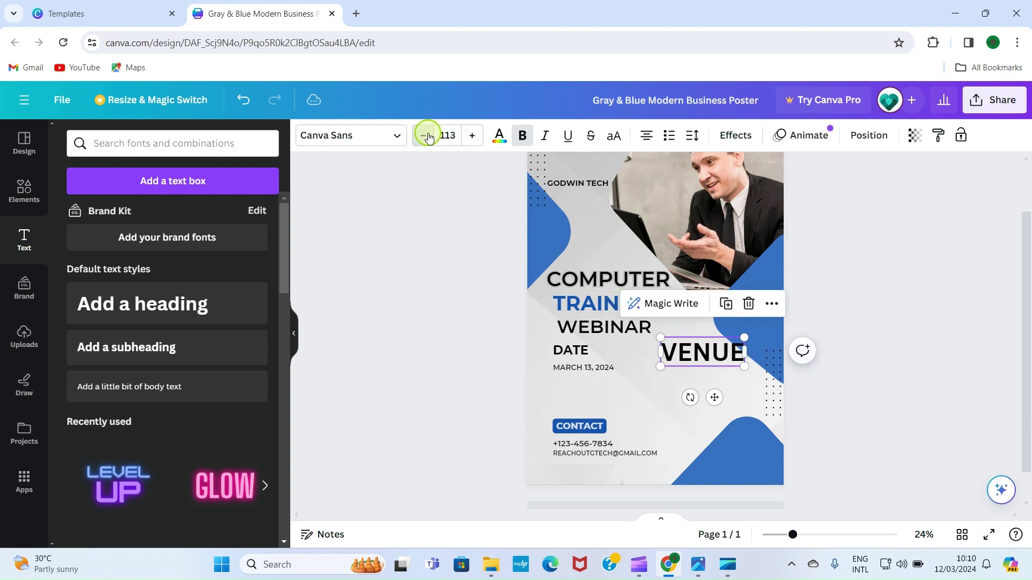
pyautogui.click(426, 135)
pyautogui.click(426, 135)
pyautogui.click(426, 135)
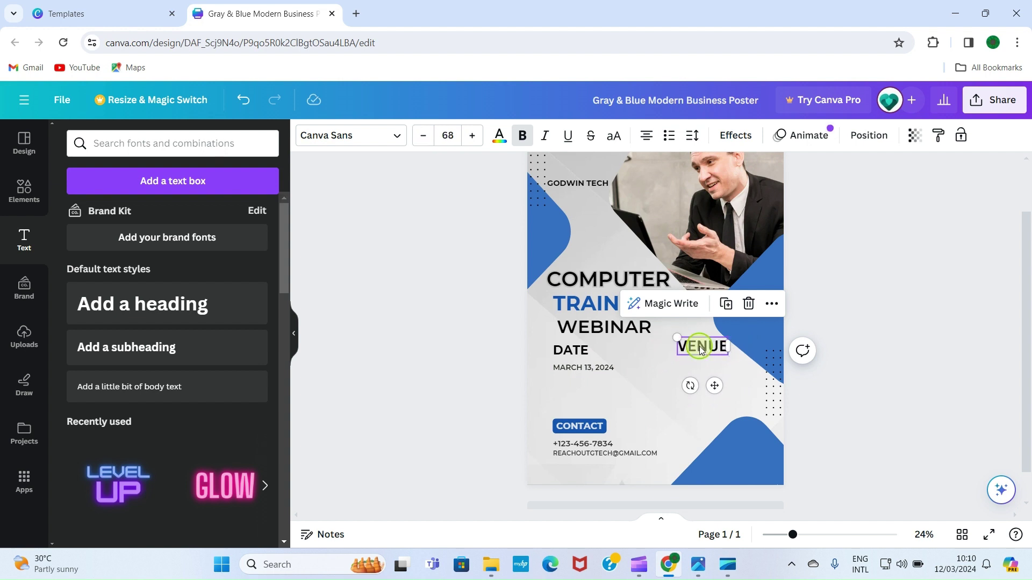
pyautogui.moveTo(702, 350); pyautogui.dragTo(701, 351)
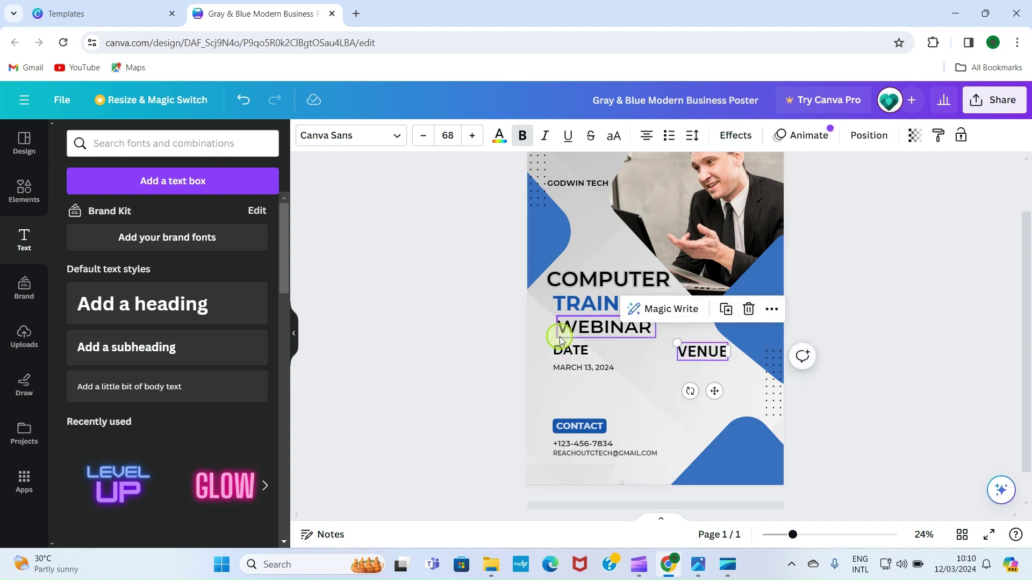
pyautogui.click(425, 136)
pyautogui.click(425, 136)
pyautogui.click(425, 136)
pyautogui.click(425, 136)
pyautogui.click(899, 295)
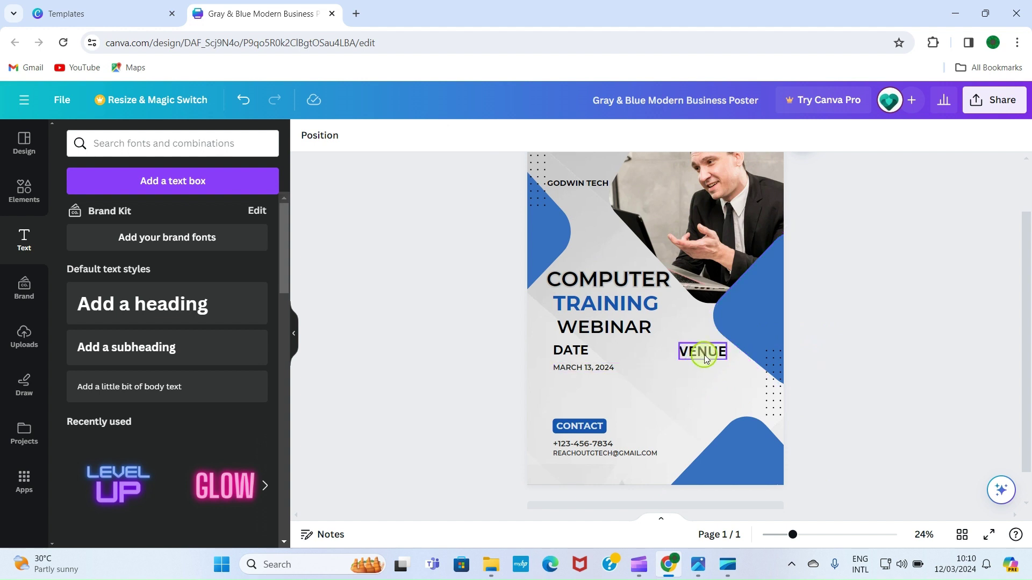
# Add a TELEGRAM subheading and place it below VENUE
pyautogui.click(98, 349)
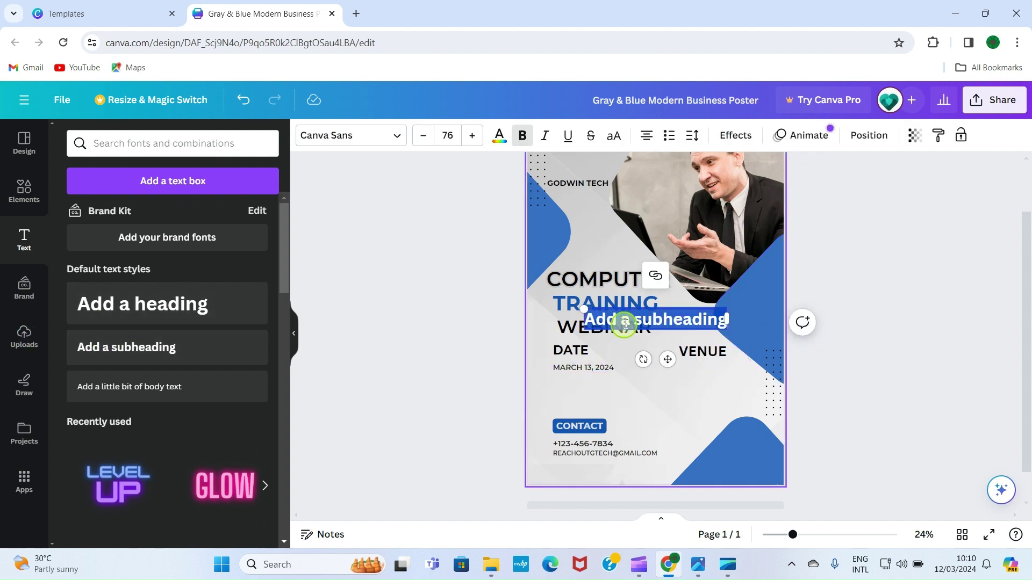
pyautogui.write('TELEGRAM')
pyautogui.click(887, 276)
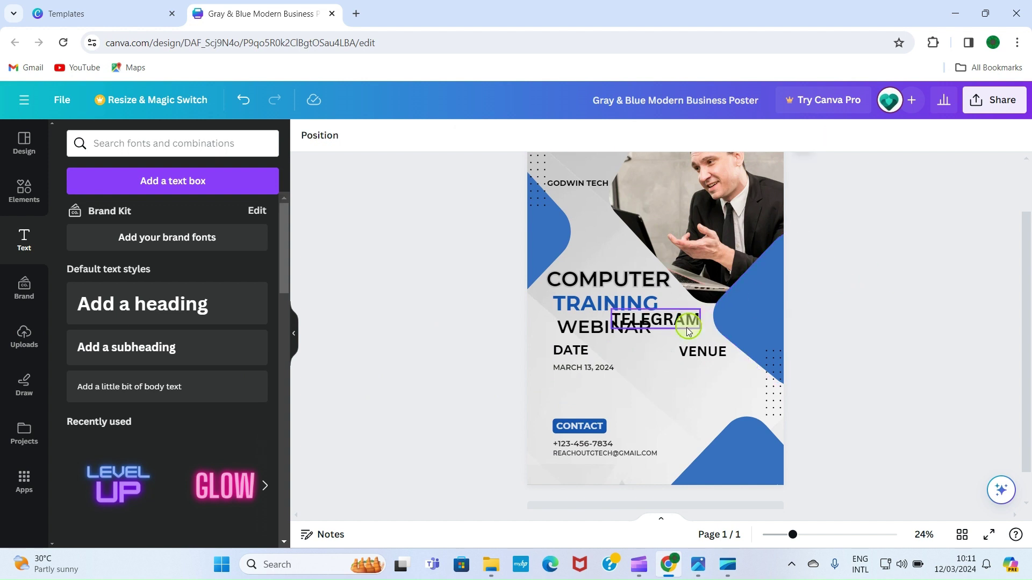
pyautogui.click(666, 320)
pyautogui.moveTo(666, 320); pyautogui.dragTo(715, 366)
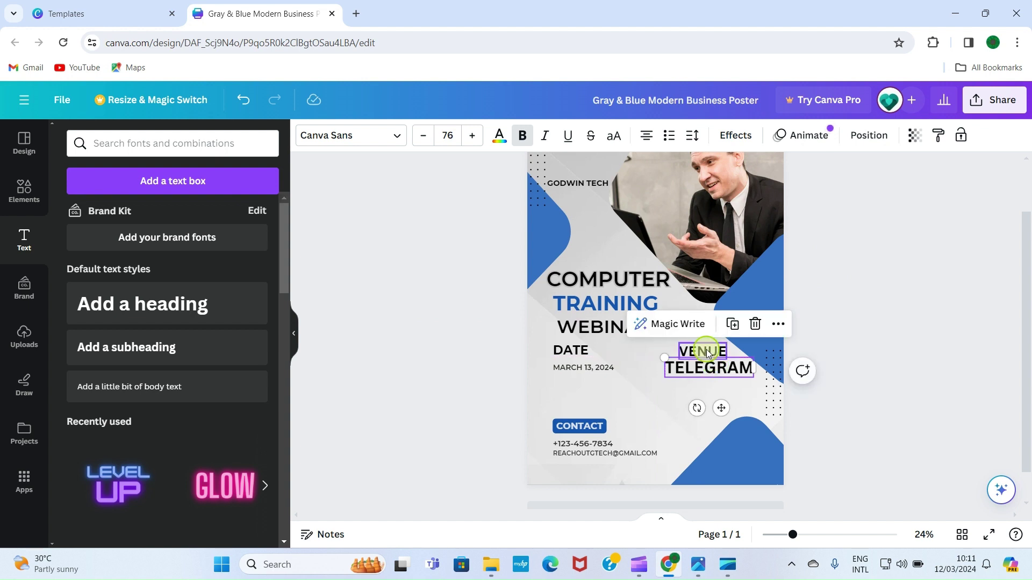
# Shrink the TELEGRAM text and turn off bold
pyautogui.click(424, 136)
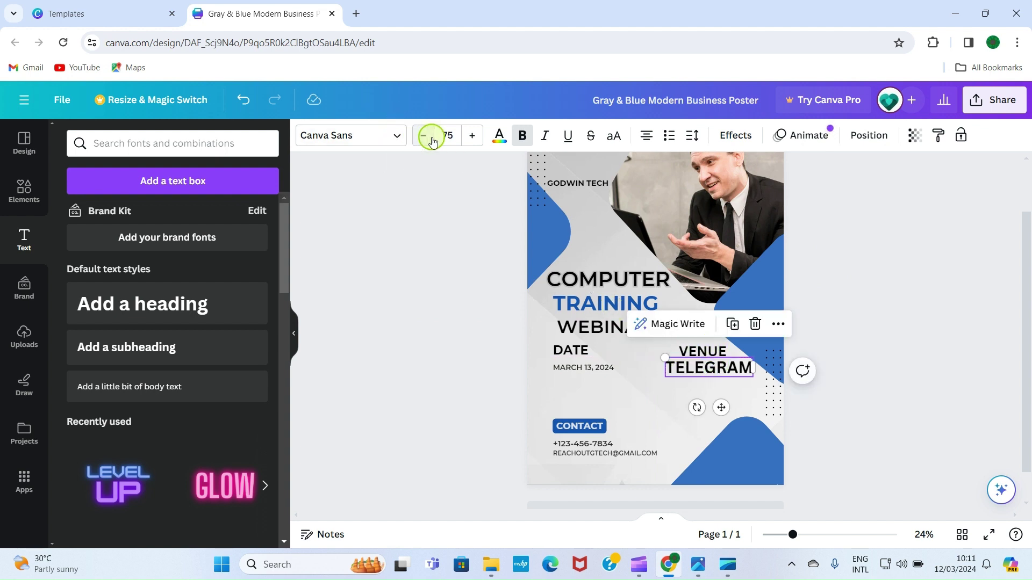
pyautogui.click(423, 136)
pyautogui.click(424, 135)
pyautogui.click(423, 135)
pyautogui.click(431, 139)
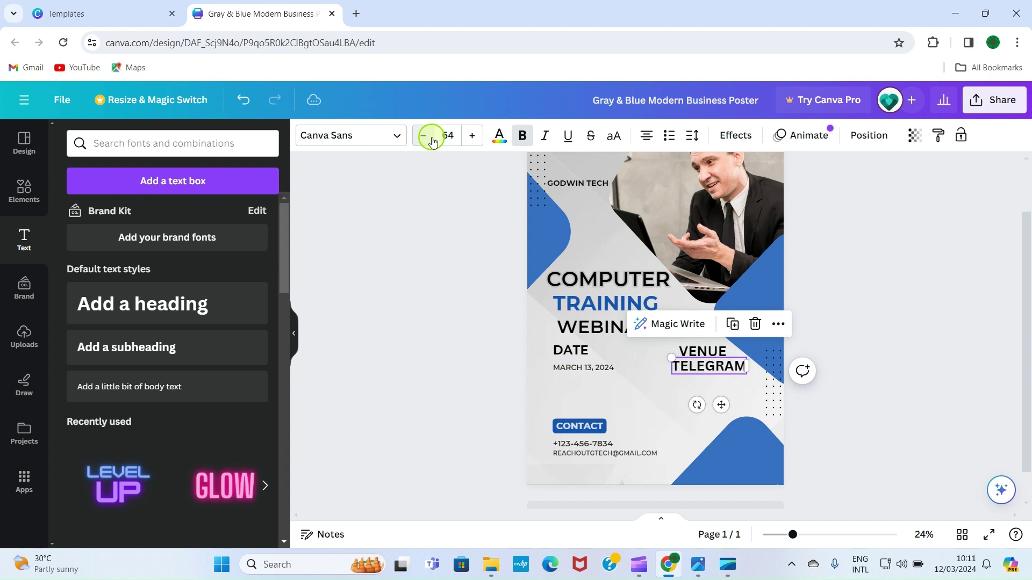
pyautogui.click(432, 140)
pyautogui.click(432, 140)
pyautogui.click(431, 140)
pyautogui.click(428, 139)
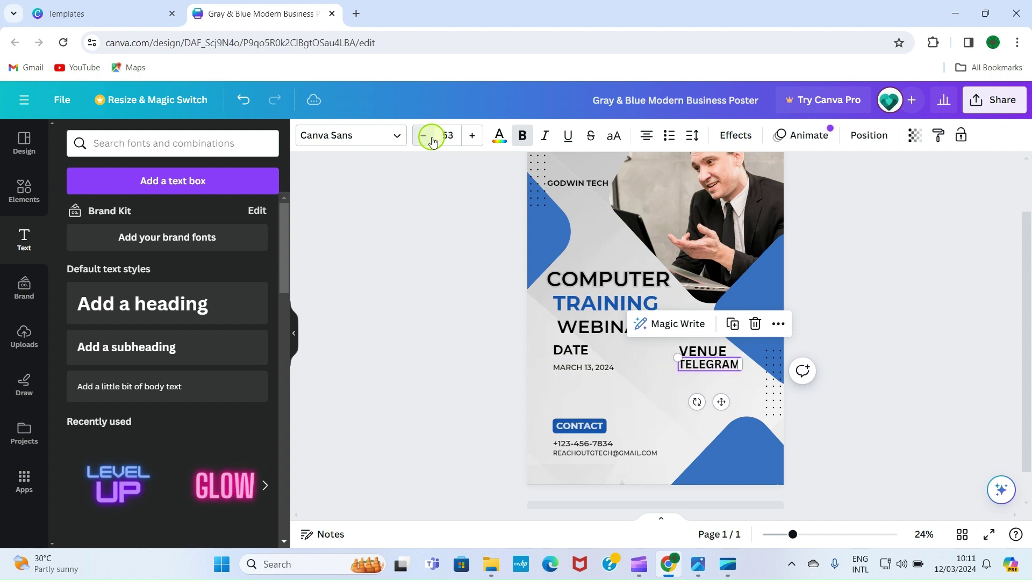
pyautogui.click(428, 139)
pyautogui.click(428, 139)
pyautogui.click(524, 137)
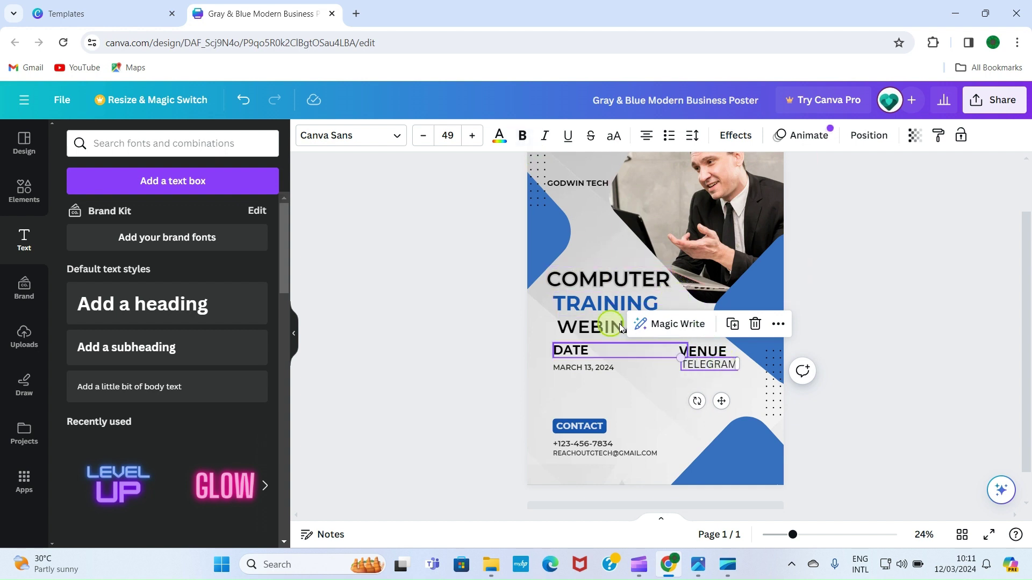
# Settle TELEGRAM at font size 40, nudged just beneath VENUE
pyautogui.click(424, 141)
pyautogui.click(423, 141)
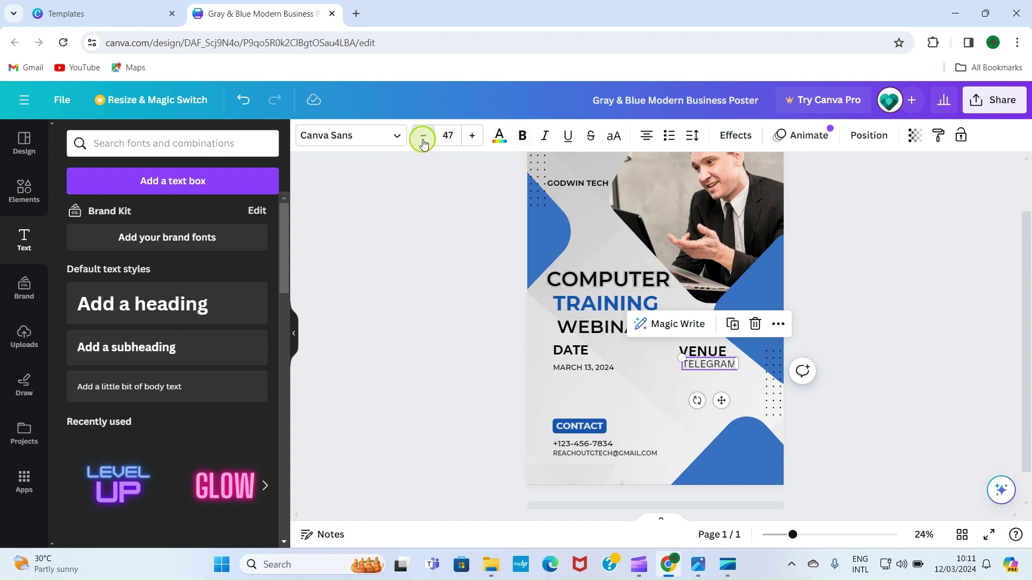
pyautogui.doubleClick(424, 141)
pyautogui.doubleClick(423, 141)
pyautogui.doubleClick(423, 141)
pyautogui.doubleClick(423, 140)
pyautogui.click(424, 141)
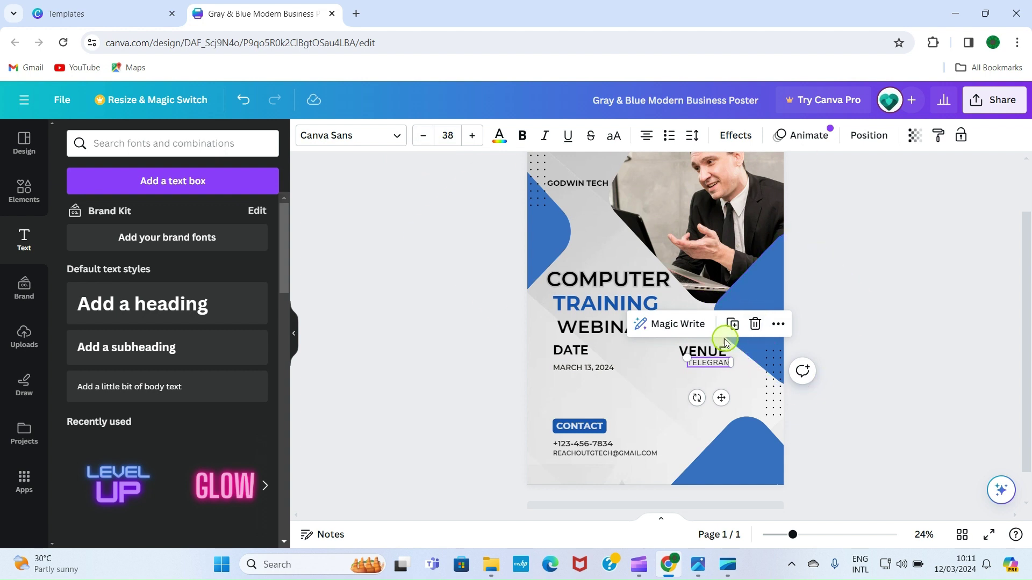
pyautogui.click(472, 139)
pyautogui.click(472, 138)
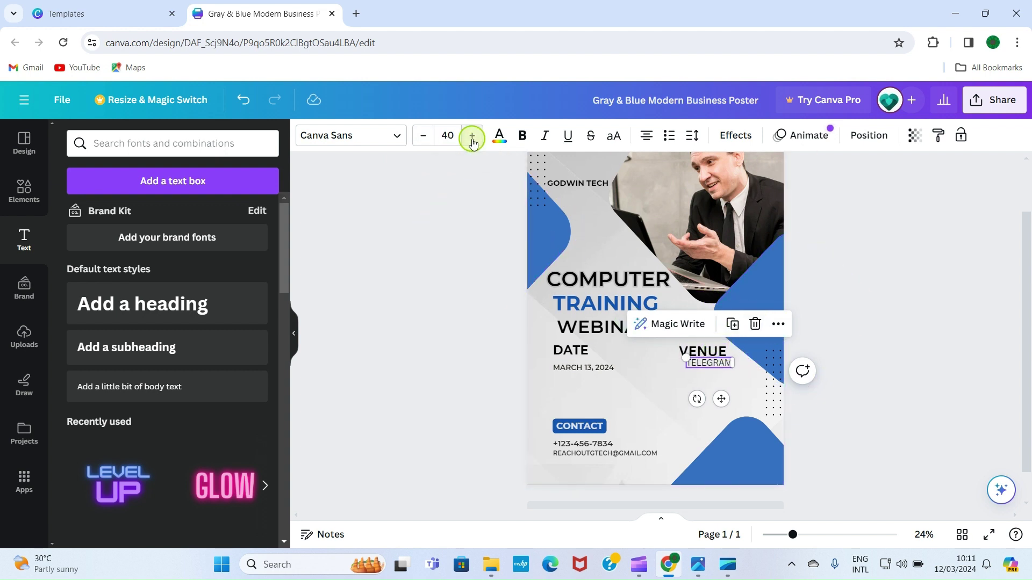
pyautogui.click(472, 139)
pyautogui.click(421, 135)
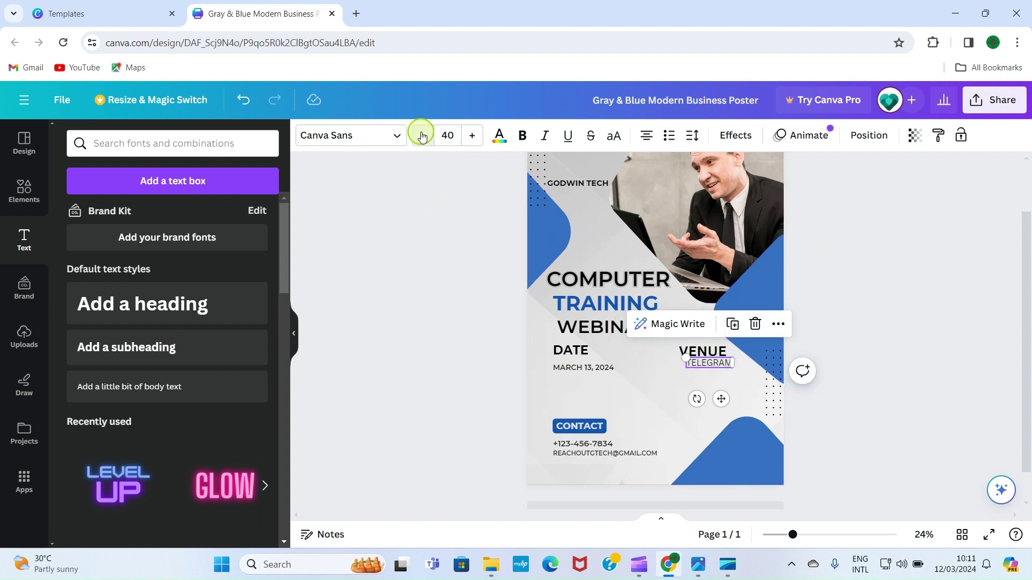
pyautogui.click(866, 271)
pyautogui.click(714, 362)
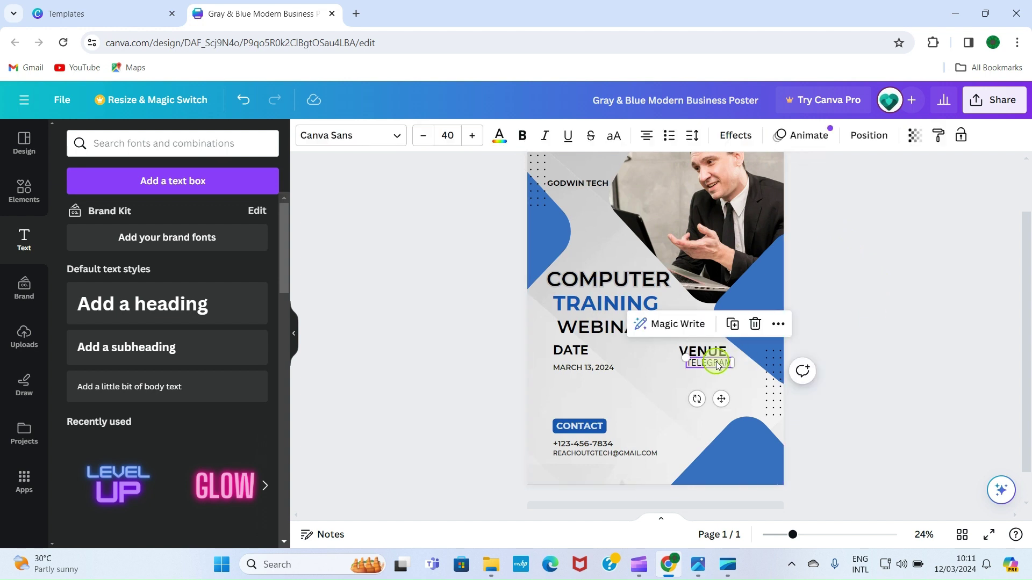
pyautogui.moveTo(714, 362); pyautogui.dragTo(711, 368)
pyautogui.click(817, 311)
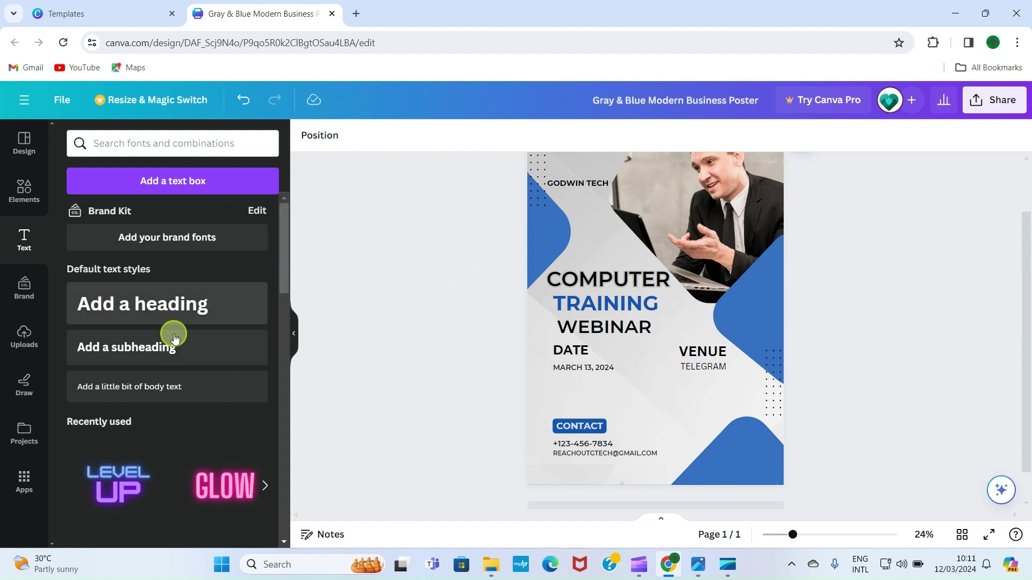
# Add a HOST heading and move it below TELEGRAM
pyautogui.click(134, 311)
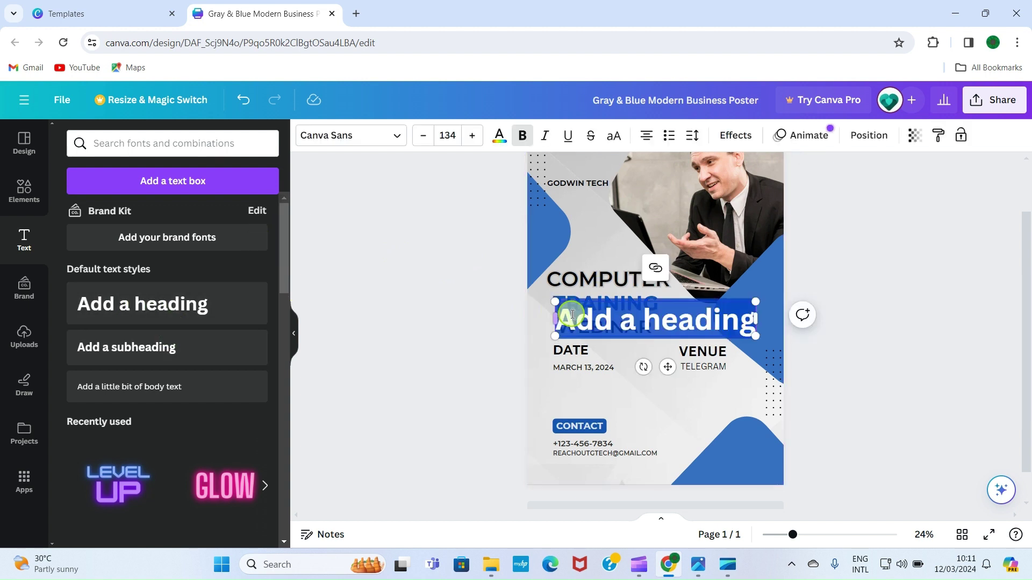
pyautogui.doubleClick(603, 320)
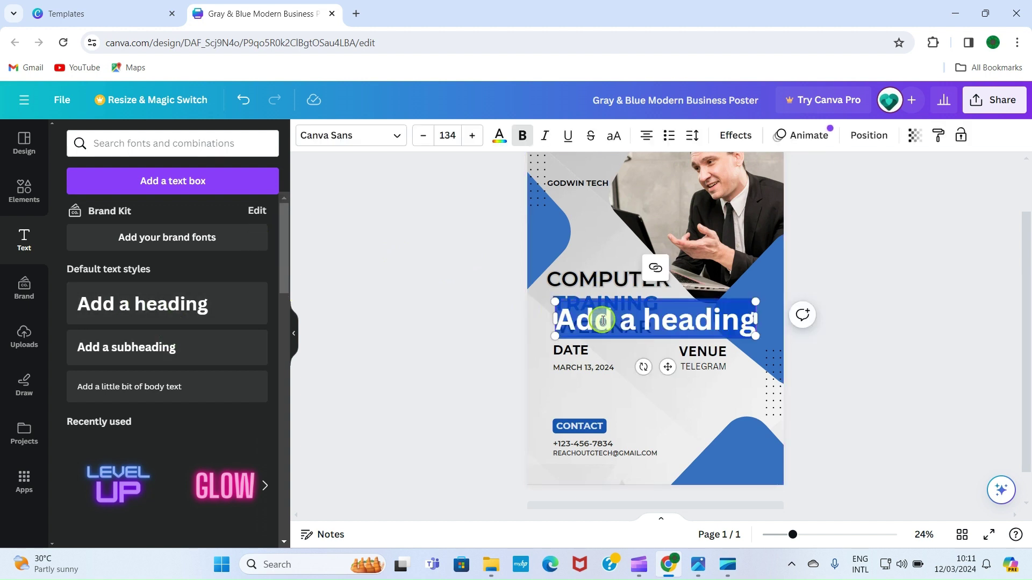
pyautogui.write('HOST')
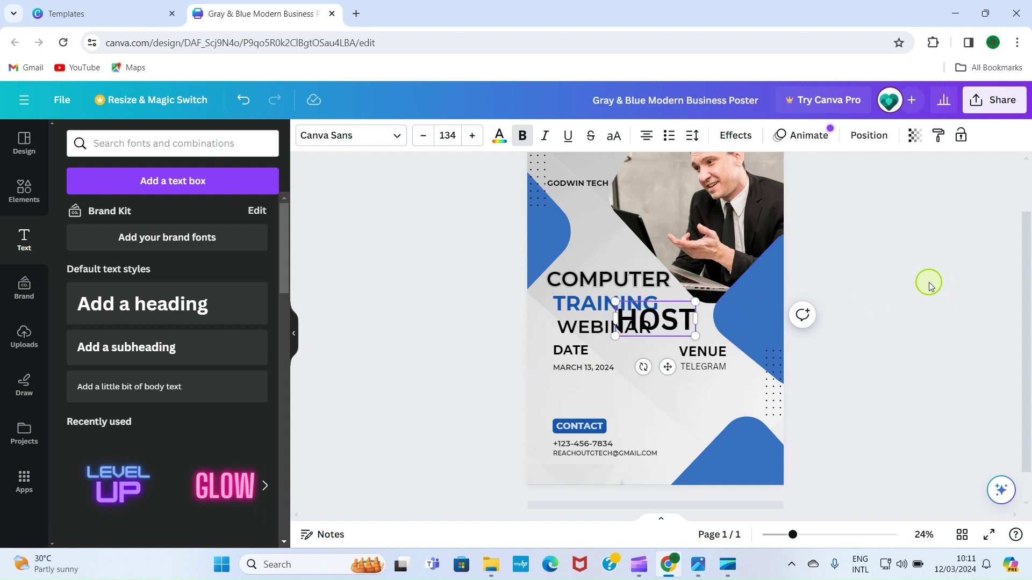
pyautogui.moveTo(645, 321); pyautogui.dragTo(691, 393)
# Set HOST to font size 100 and add a new subheading placeholder
pyautogui.click(450, 131)
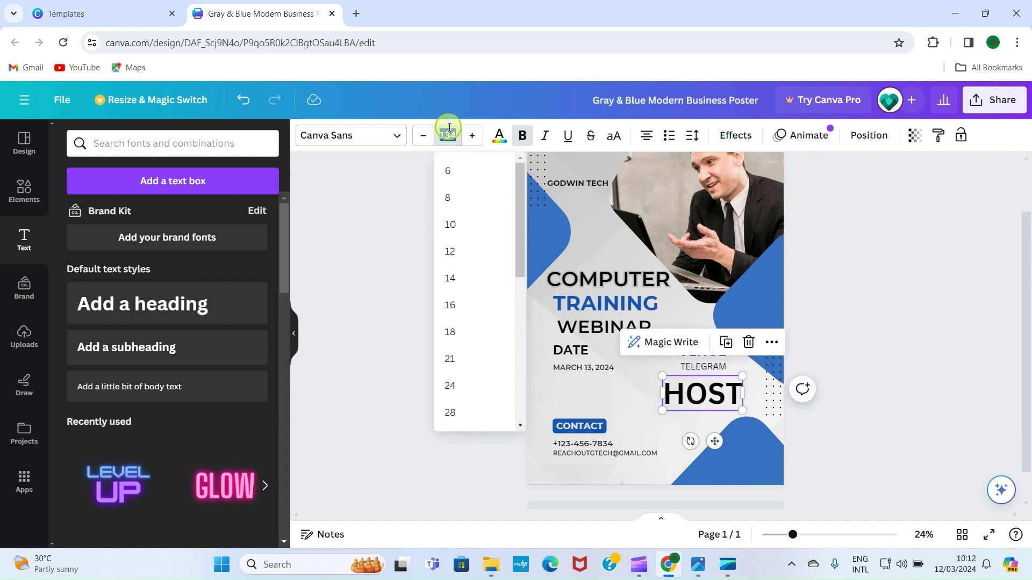
pyautogui.write('100')
pyautogui.press('Return')
pyautogui.click(697, 420)
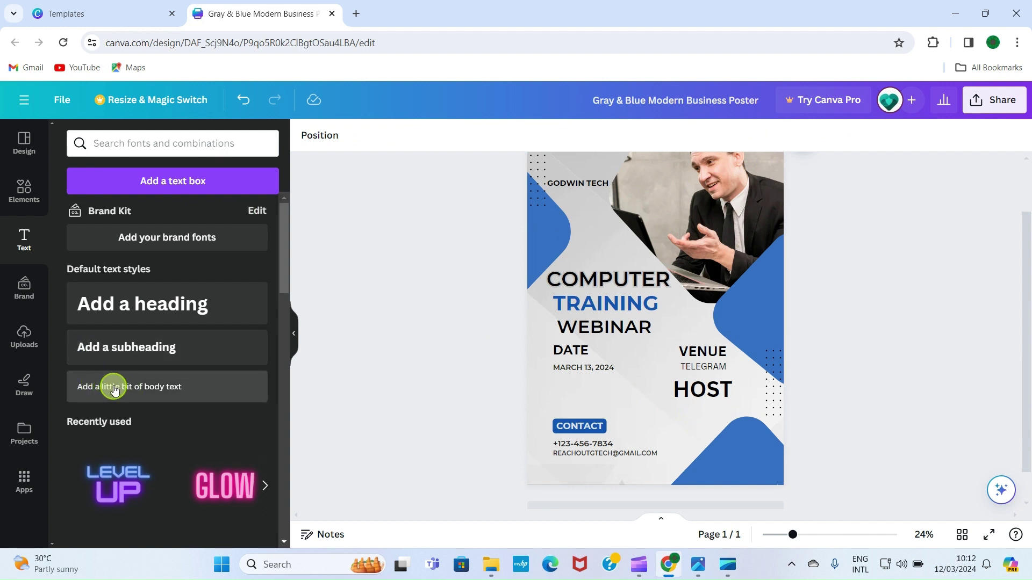
pyautogui.click(141, 350)
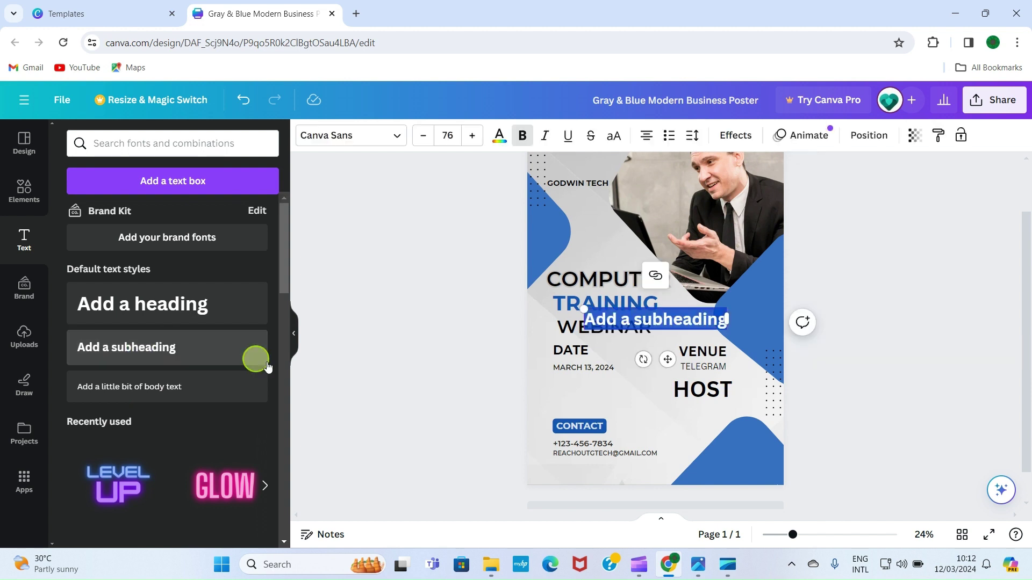
# Replace the placeholder with the host's full name, shrink it, and place it under HOST
pyautogui.doubleClick(643, 322)
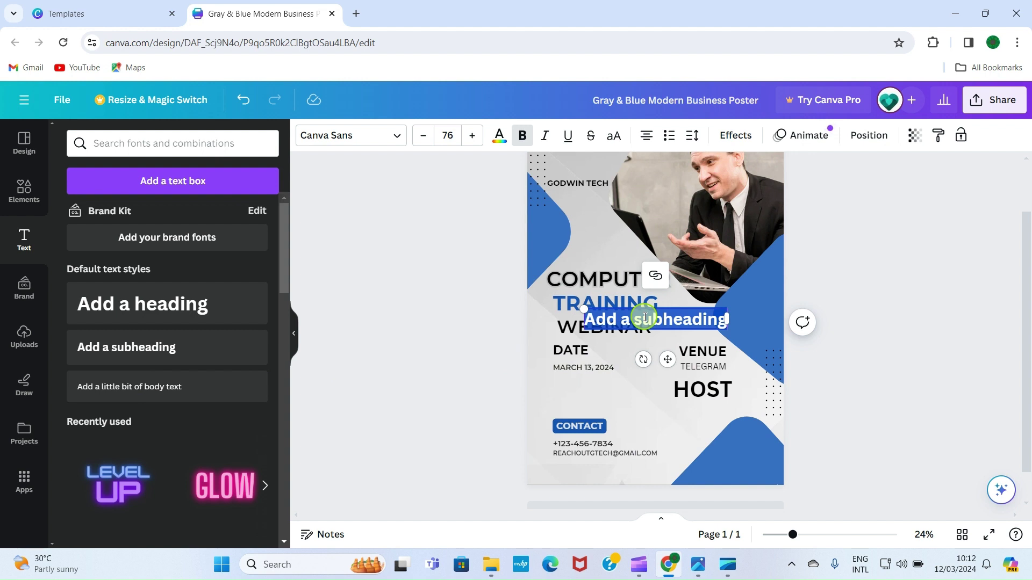
pyautogui.press('BackSpace')
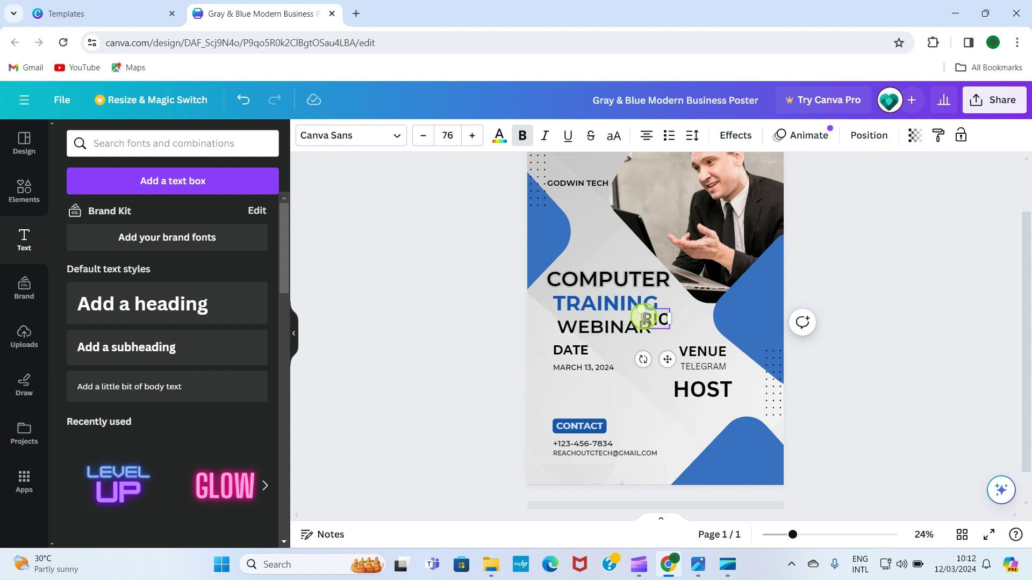
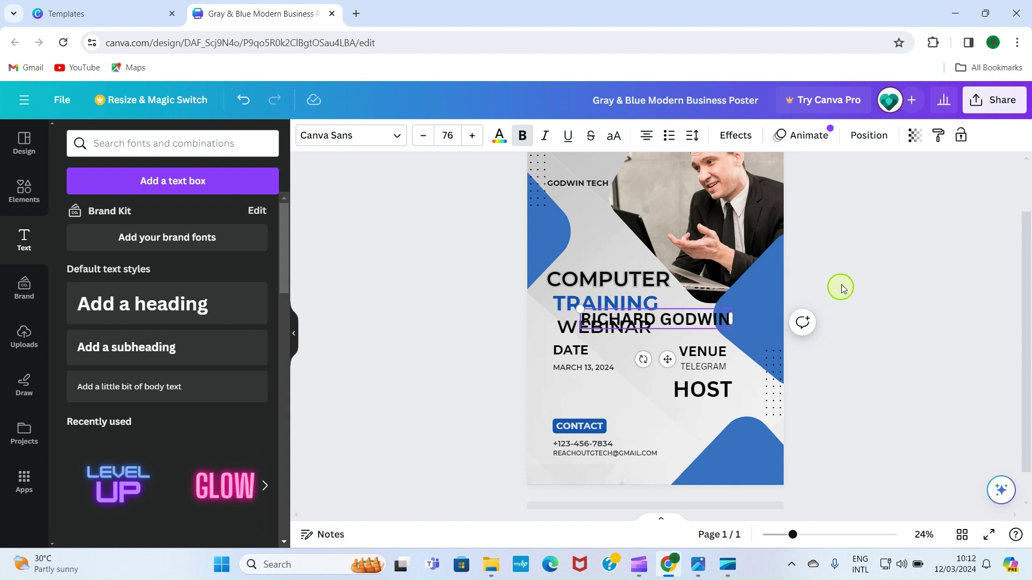
pyautogui.moveTo(688, 318); pyautogui.dragTo(728, 400)
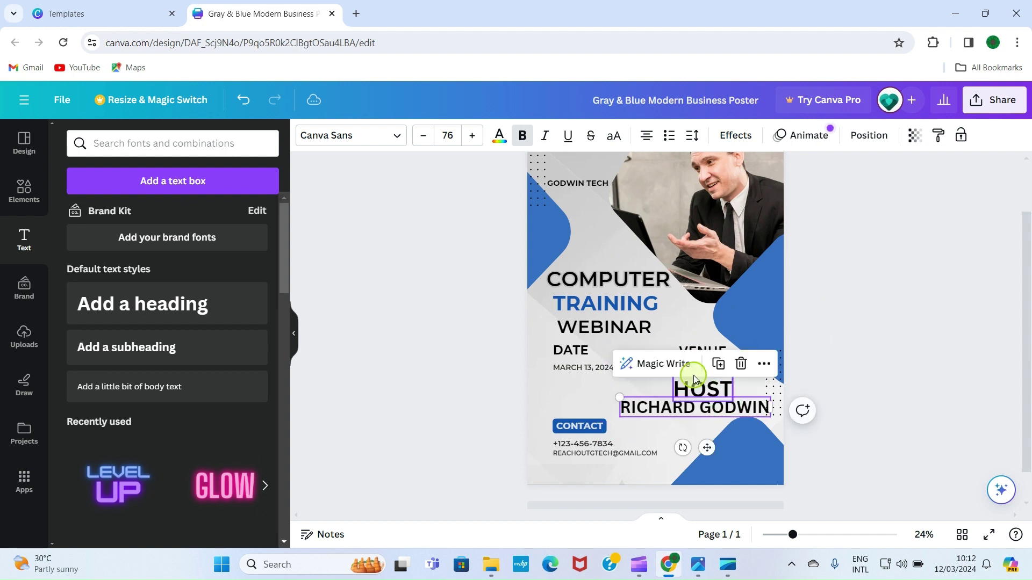
pyautogui.click(424, 136)
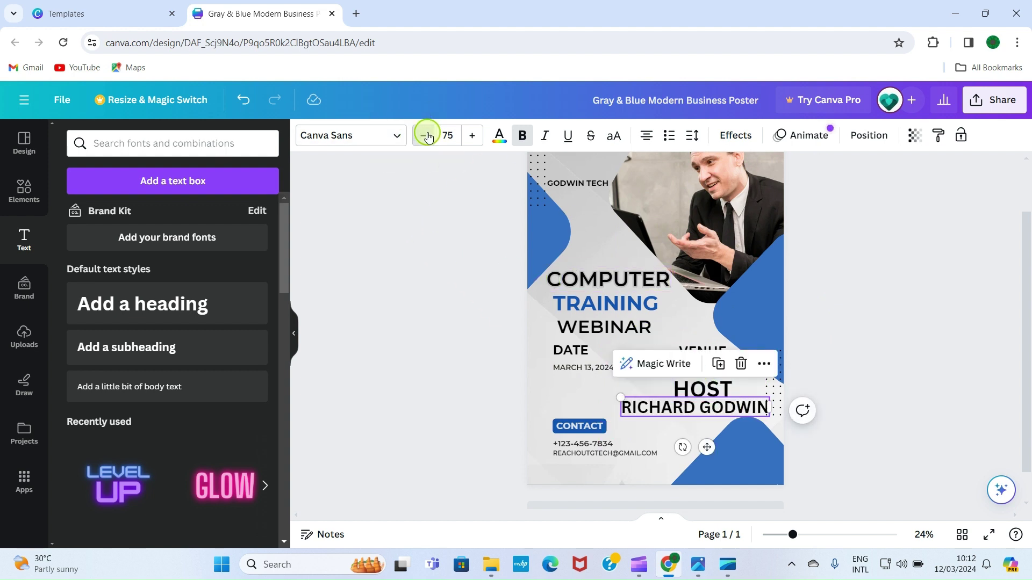
pyautogui.click(424, 135)
pyautogui.click(705, 411)
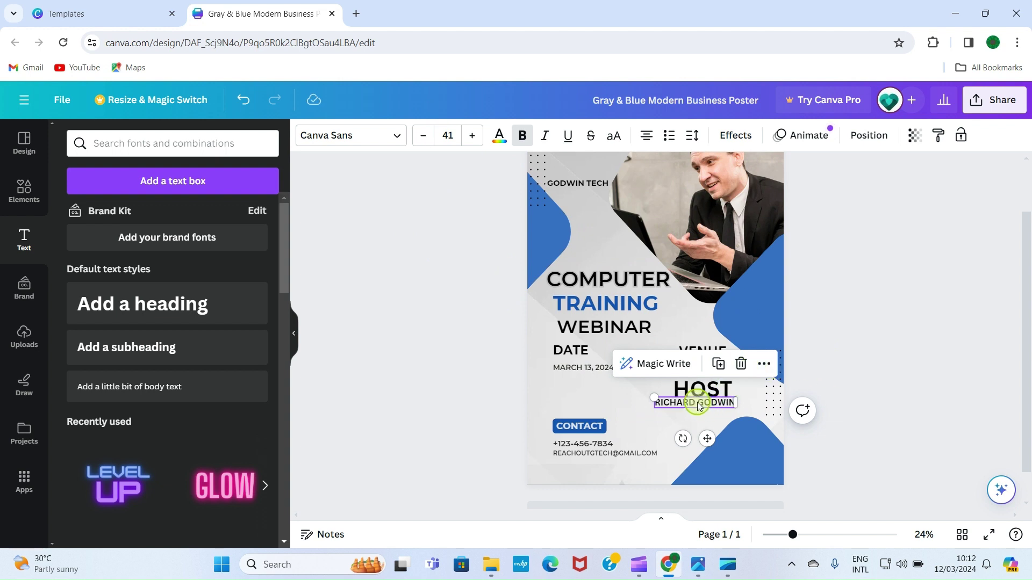
pyautogui.moveTo(698, 402); pyautogui.dragTo(706, 407)
pyautogui.click(902, 336)
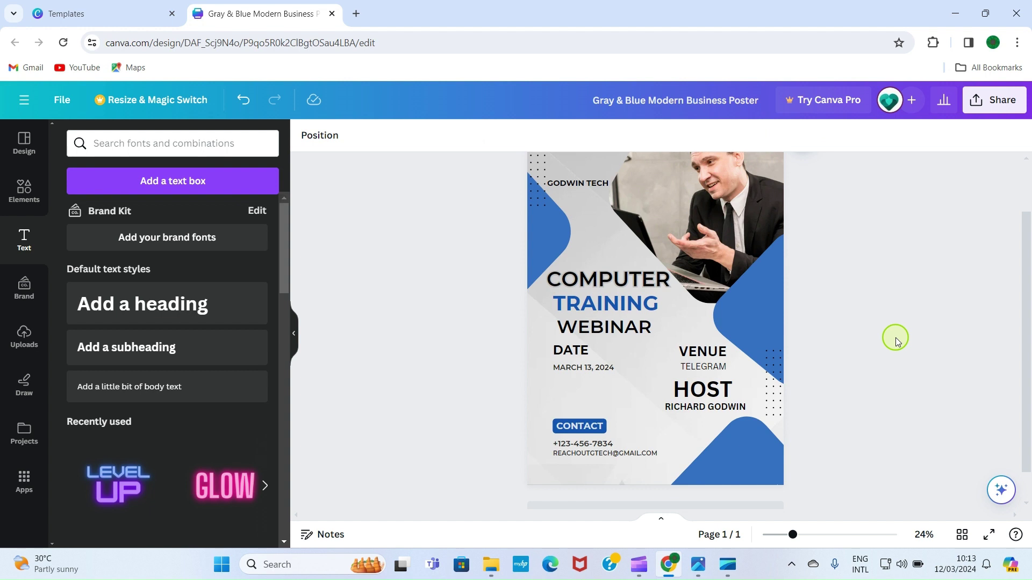
# Shrink the HOST heading to size 64 and set it just above the host's name
pyautogui.click(703, 389)
pyautogui.click(424, 135)
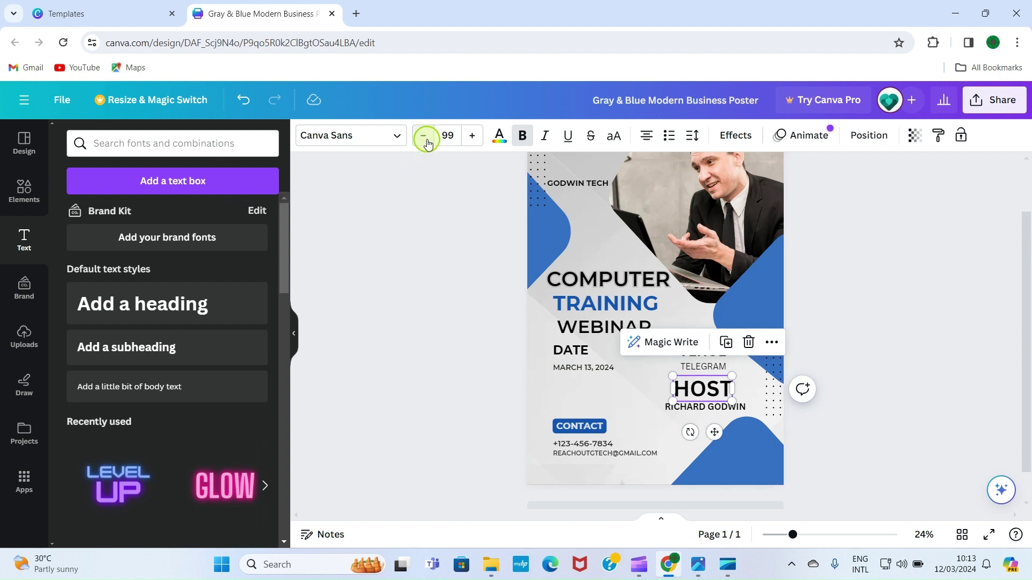
pyautogui.click(423, 135)
pyautogui.click(423, 136)
pyautogui.click(424, 135)
pyautogui.click(423, 135)
pyautogui.click(424, 136)
pyautogui.click(423, 136)
pyautogui.click(423, 136)
pyautogui.click(423, 136)
pyautogui.click(423, 135)
pyautogui.click(424, 136)
pyautogui.click(424, 136)
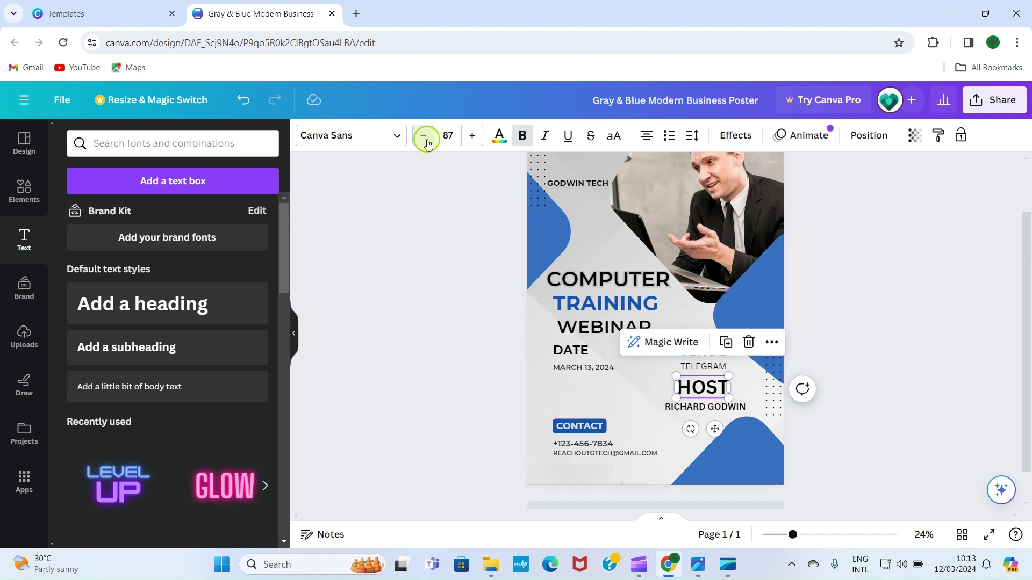
pyautogui.click(423, 136)
pyautogui.click(423, 136)
pyautogui.click(424, 135)
pyautogui.click(423, 136)
pyautogui.click(424, 135)
pyautogui.click(424, 136)
pyautogui.click(423, 135)
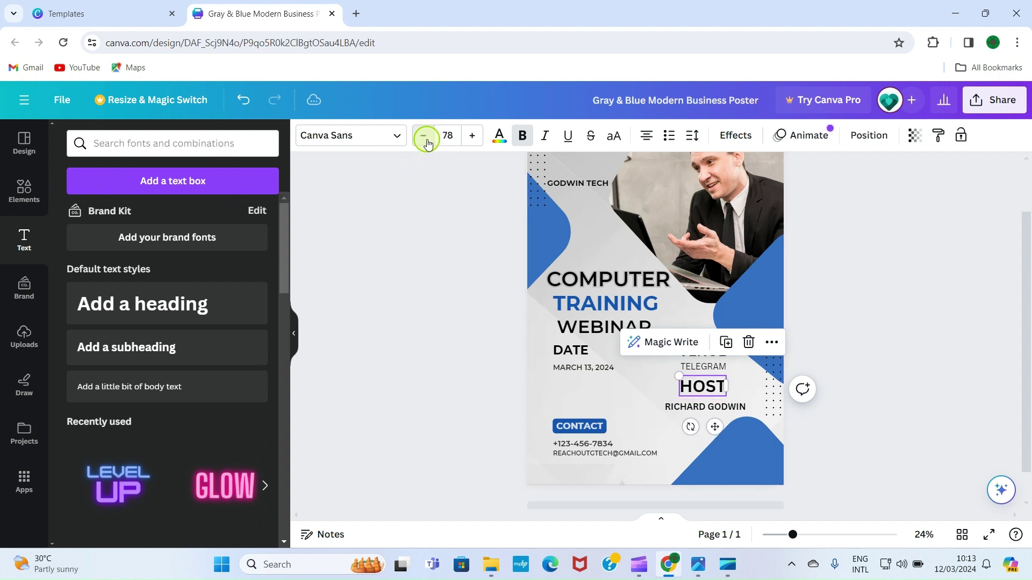
pyautogui.click(423, 135)
pyautogui.moveTo(703, 384); pyautogui.dragTo(703, 384)
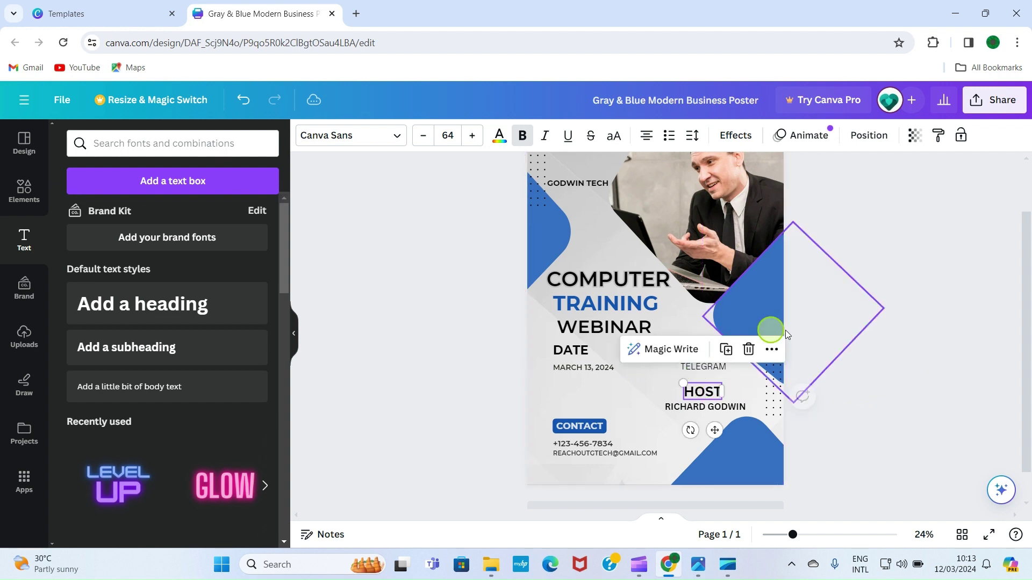
pyautogui.click(938, 338)
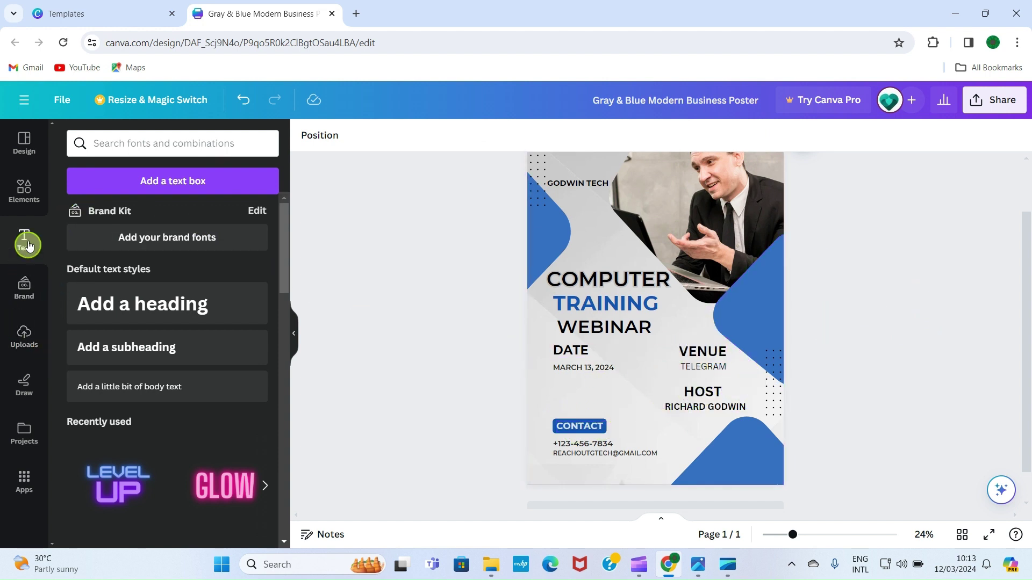
pyautogui.click(24, 191)
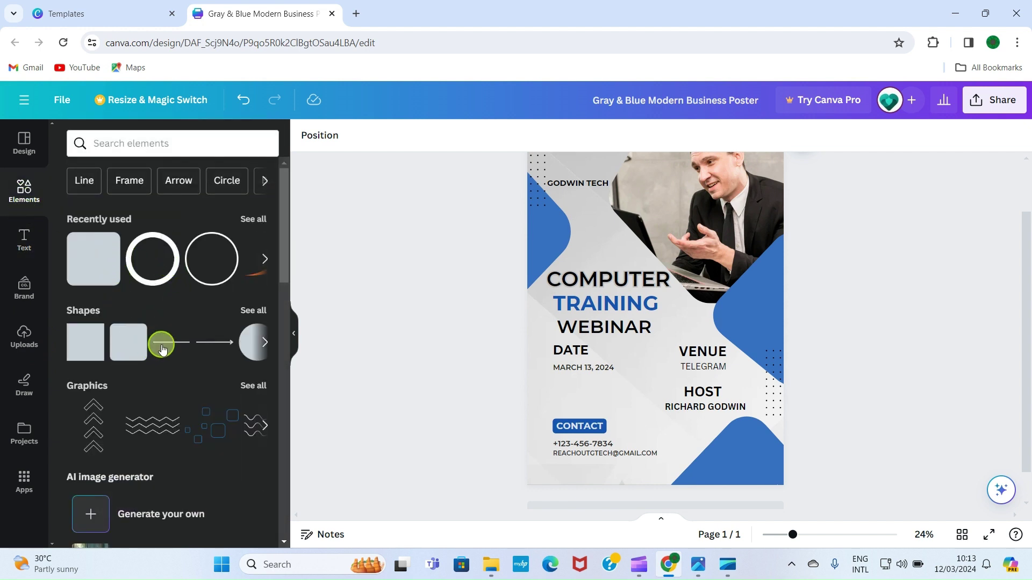
# Add a blue rounded square and shape it into a narrow bar behind VENUE
pyautogui.click(91, 273)
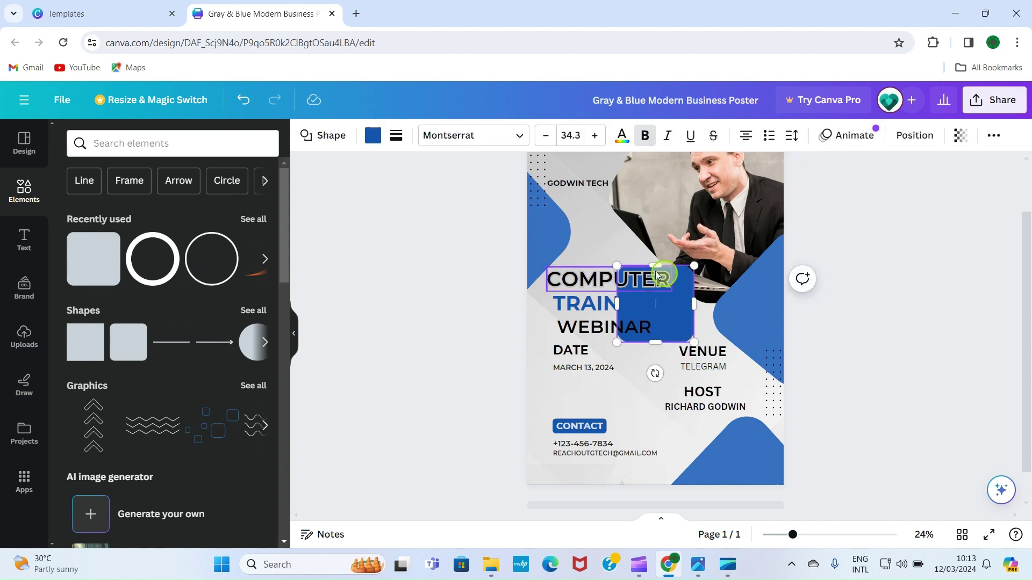
pyautogui.moveTo(657, 268); pyautogui.dragTo(699, 351)
pyautogui.click(875, 313)
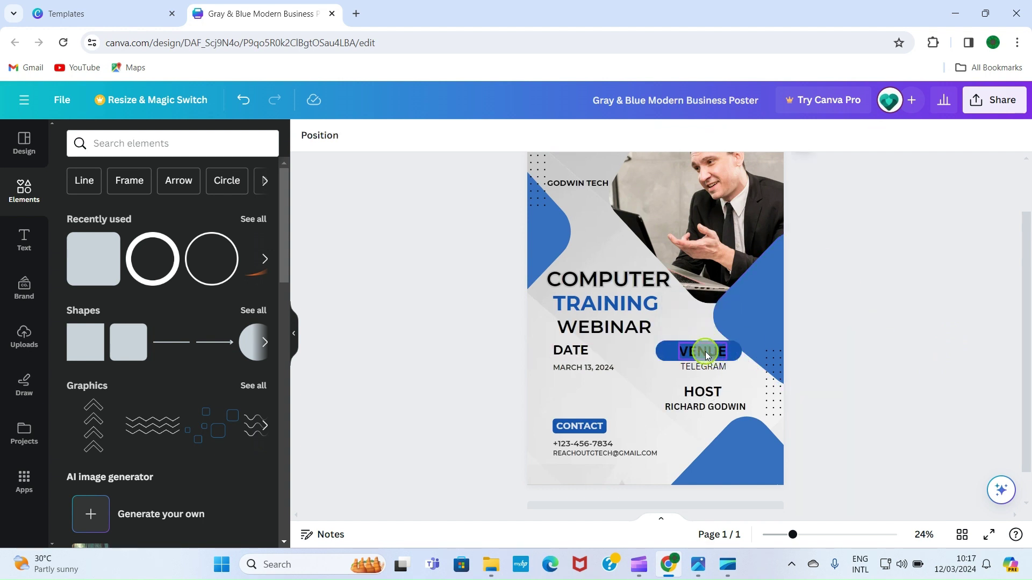
pyautogui.moveTo(705, 351); pyautogui.dragTo(724, 319)
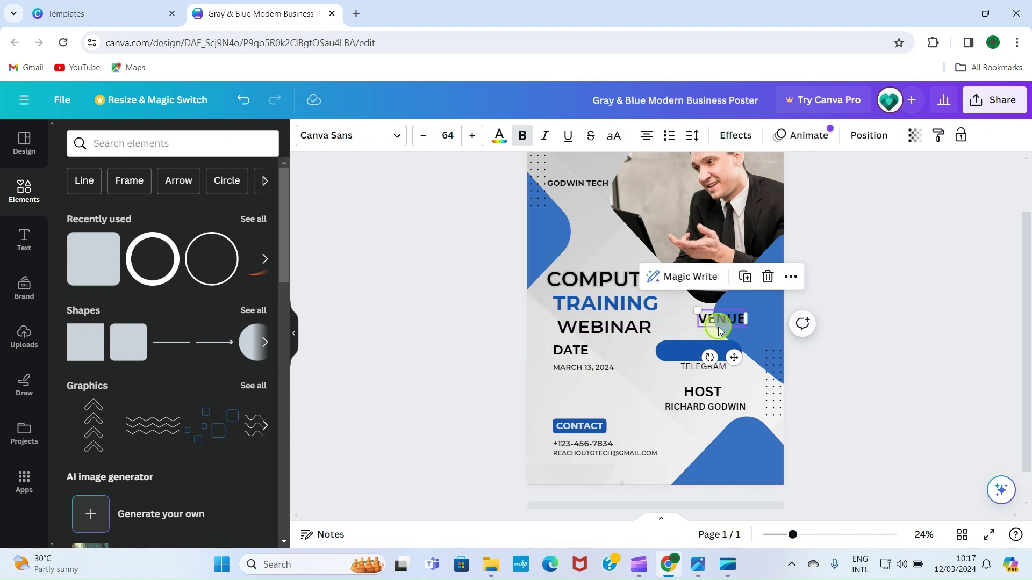
pyautogui.click(697, 352)
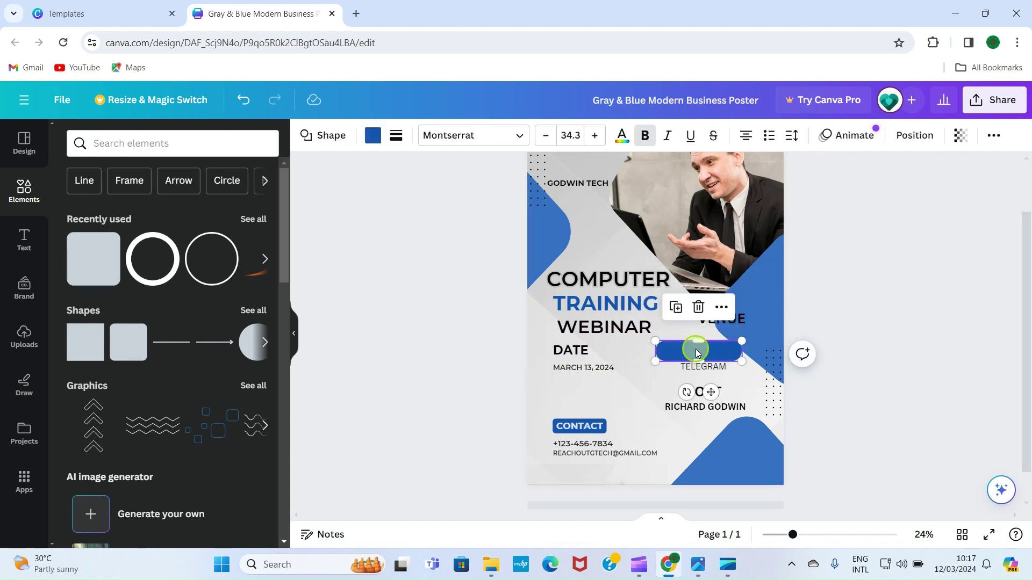
pyautogui.moveTo(697, 352)
pyautogui.mouseDown()
pyautogui.moveTo(720, 333)
pyautogui.moveTo(710, 351)
pyautogui.mouseUp()
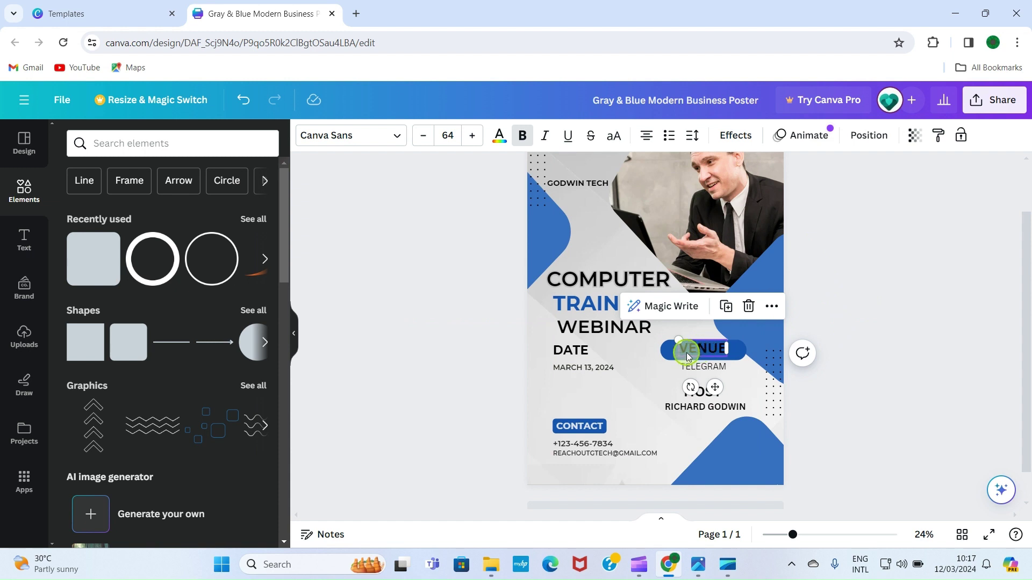
pyautogui.moveTo(709, 352); pyautogui.dragTo(707, 352)
pyautogui.click(744, 349)
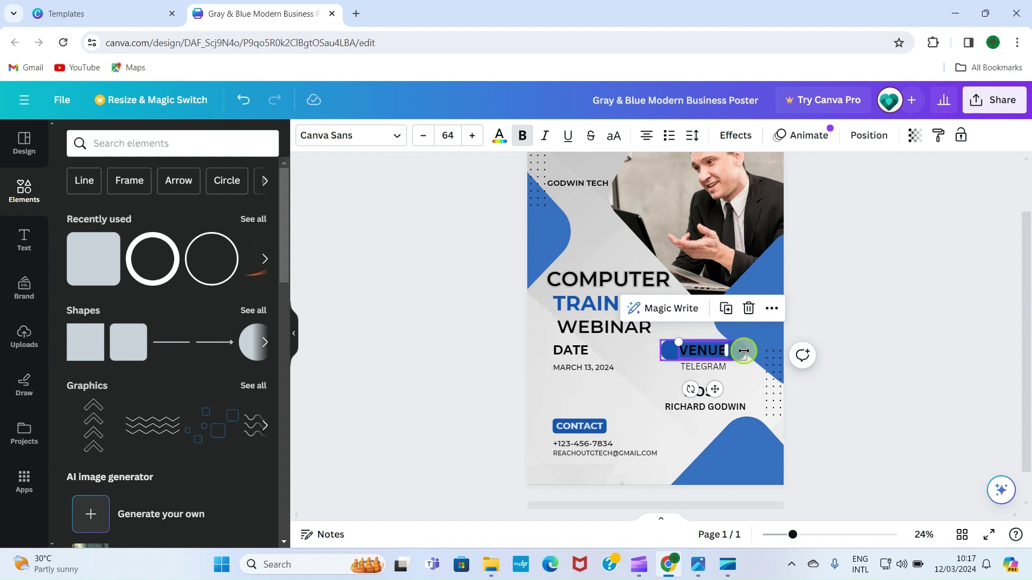
pyautogui.moveTo(746, 349); pyautogui.dragTo(736, 349)
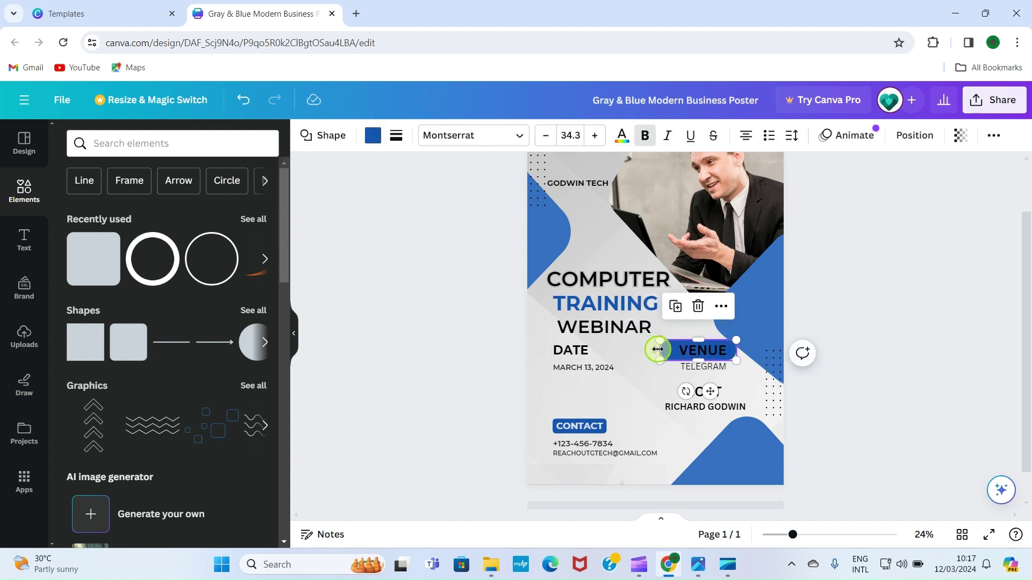
pyautogui.moveTo(660, 350); pyautogui.dragTo(668, 350)
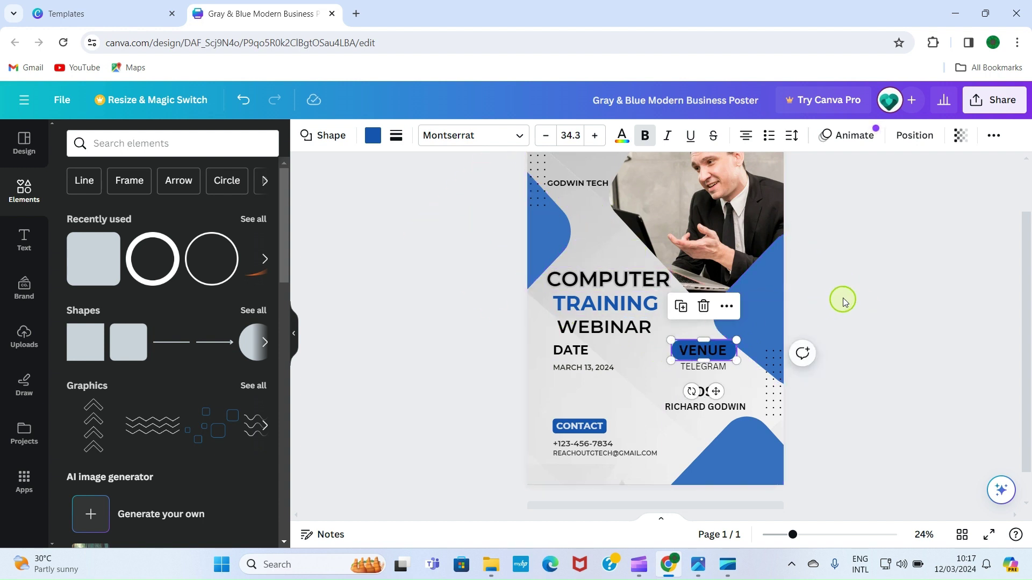
pyautogui.click(876, 303)
# Make the VENUE text white
pyautogui.click(703, 353)
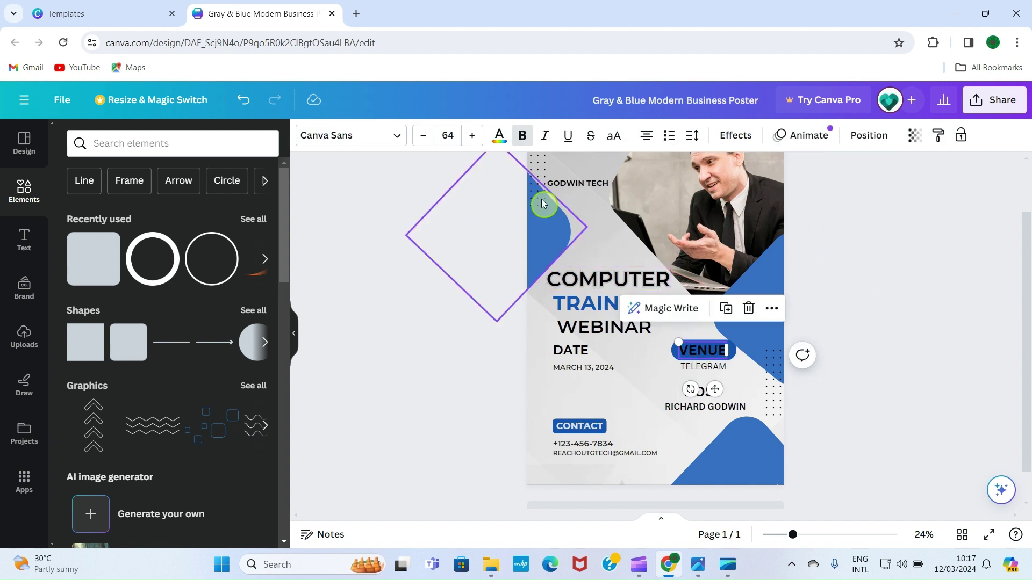
pyautogui.click(500, 136)
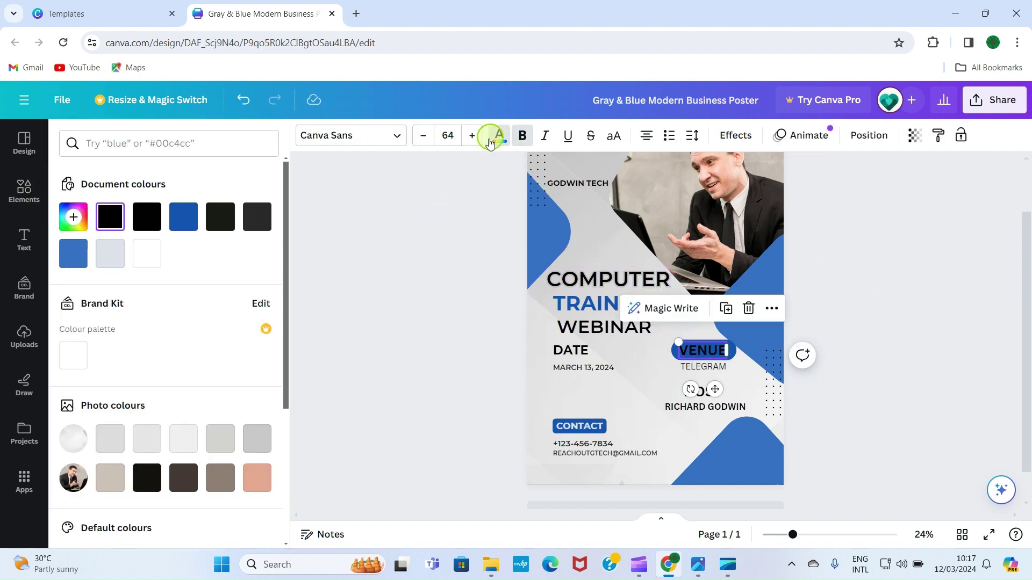
pyautogui.click(146, 253)
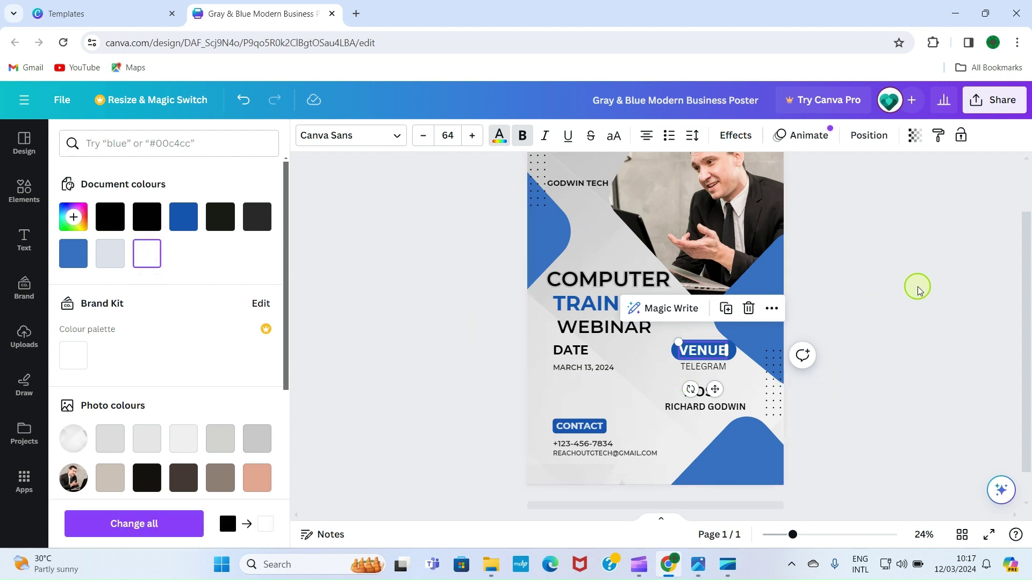
pyautogui.click(905, 301)
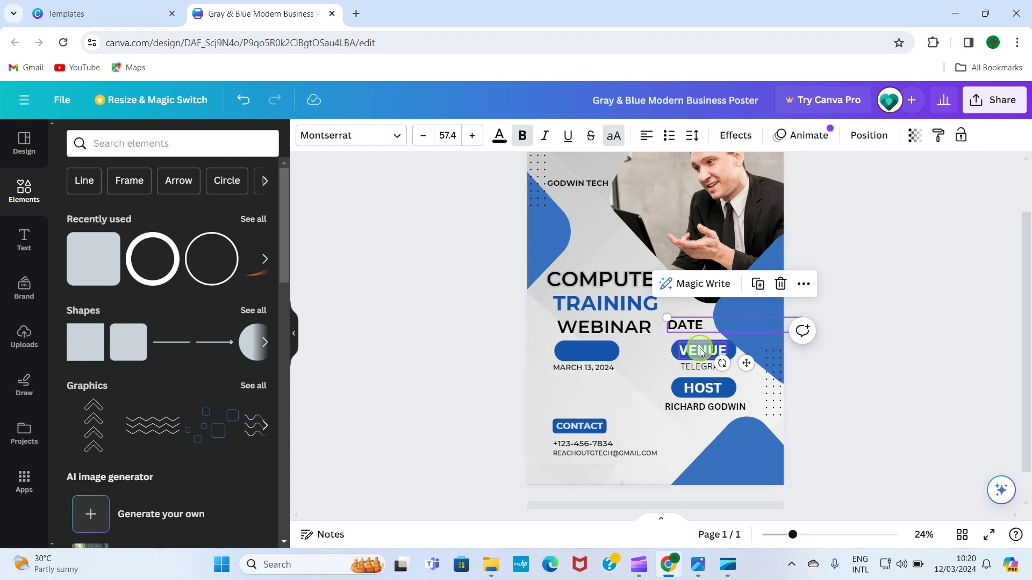
# Move DATE onto the blue bar under WEBINAR, in front of it and centred
pyautogui.click(704, 397)
pyautogui.click(617, 345)
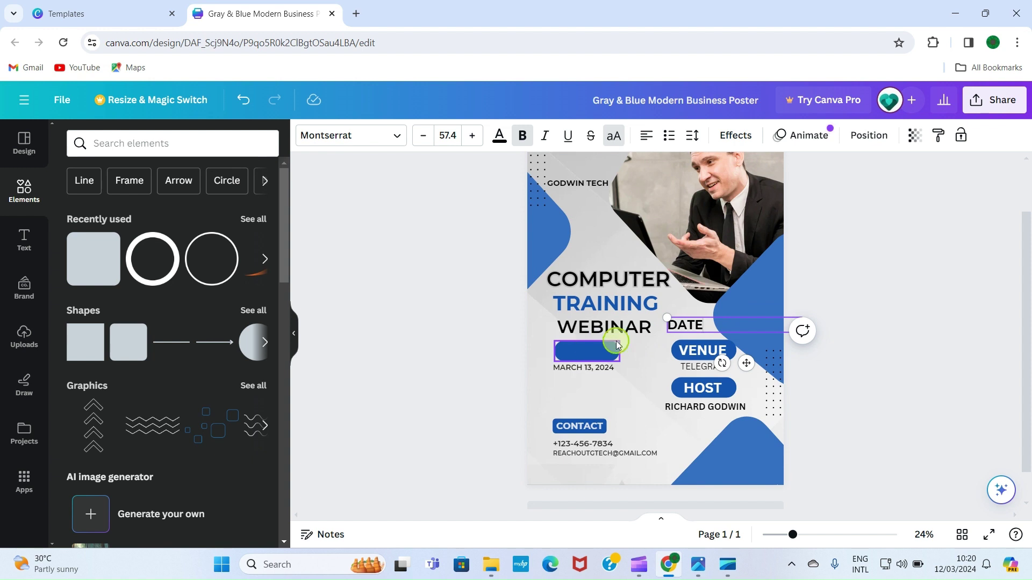
pyautogui.click(706, 323)
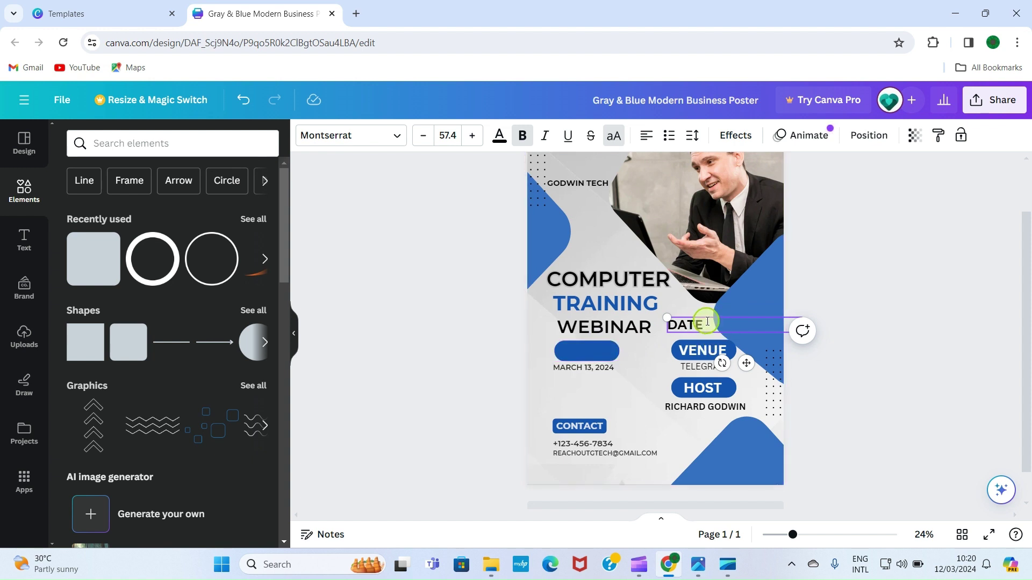
pyautogui.click(807, 315)
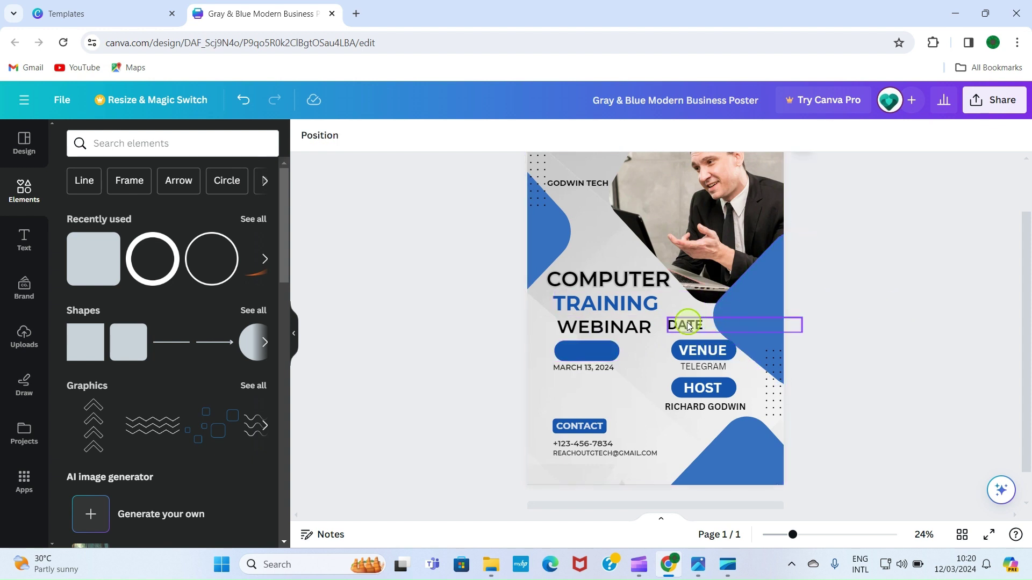
pyautogui.moveTo(700, 323); pyautogui.dragTo(592, 344)
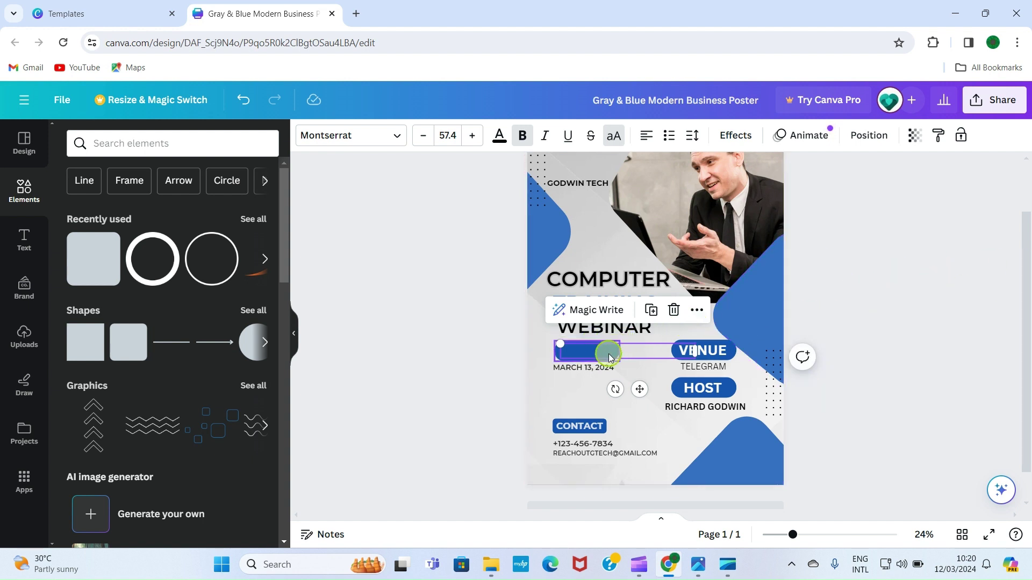
pyautogui.click(698, 312)
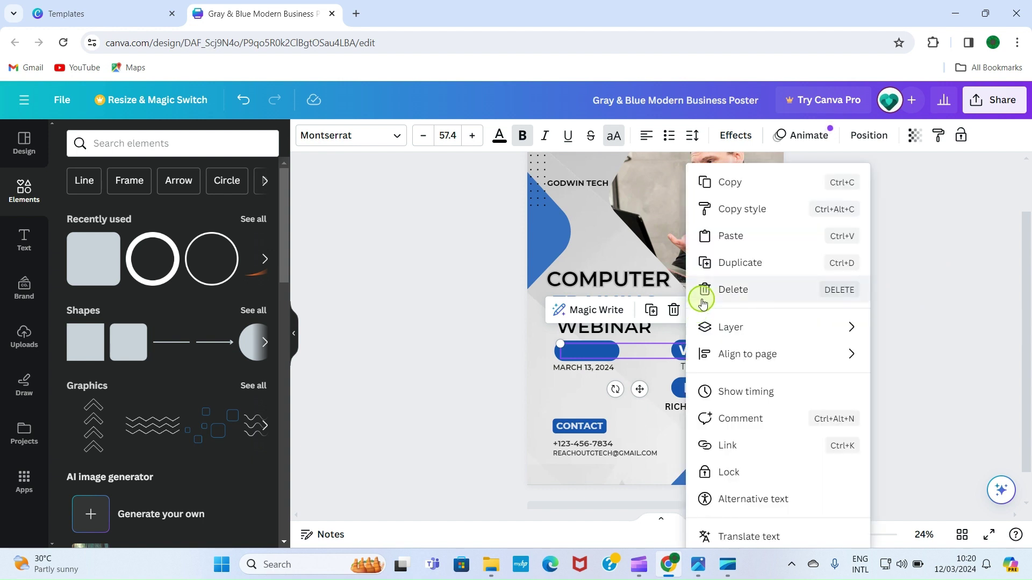
pyautogui.moveTo(806, 327)
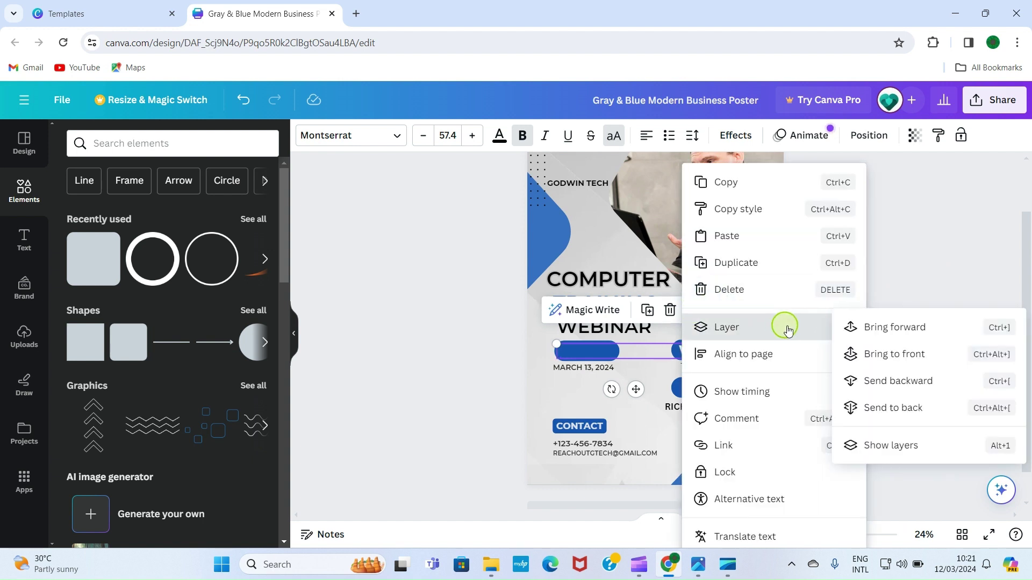
pyautogui.click(903, 356)
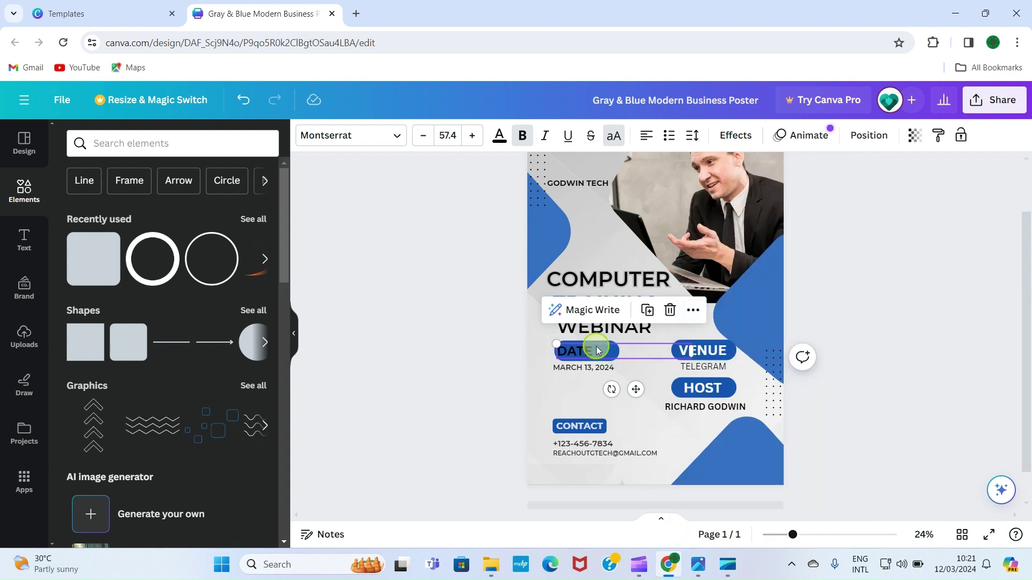
pyautogui.moveTo(600, 350); pyautogui.dragTo(604, 346)
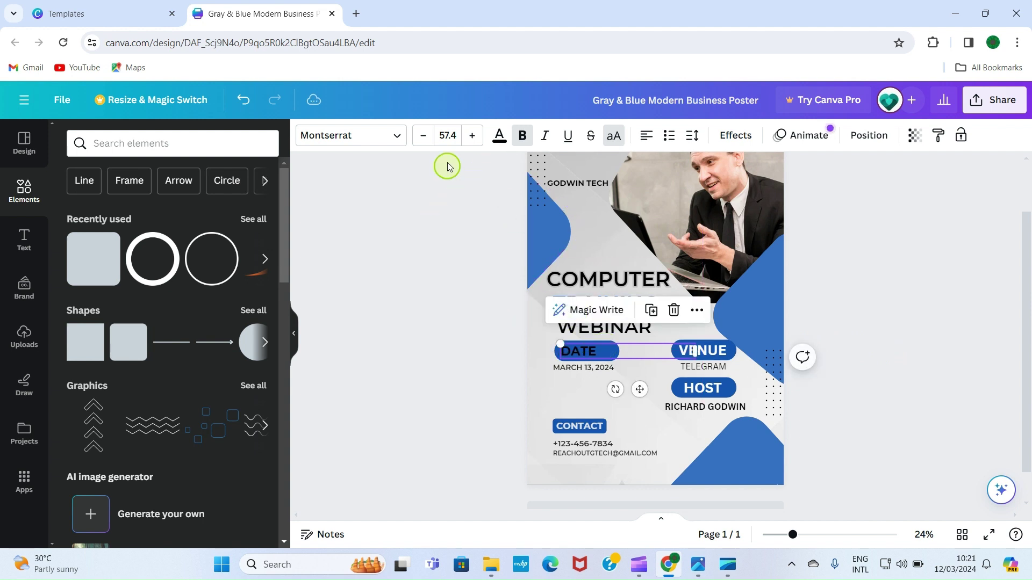
# Make the DATE text white and shrink its pill to fit the label
pyautogui.click(499, 139)
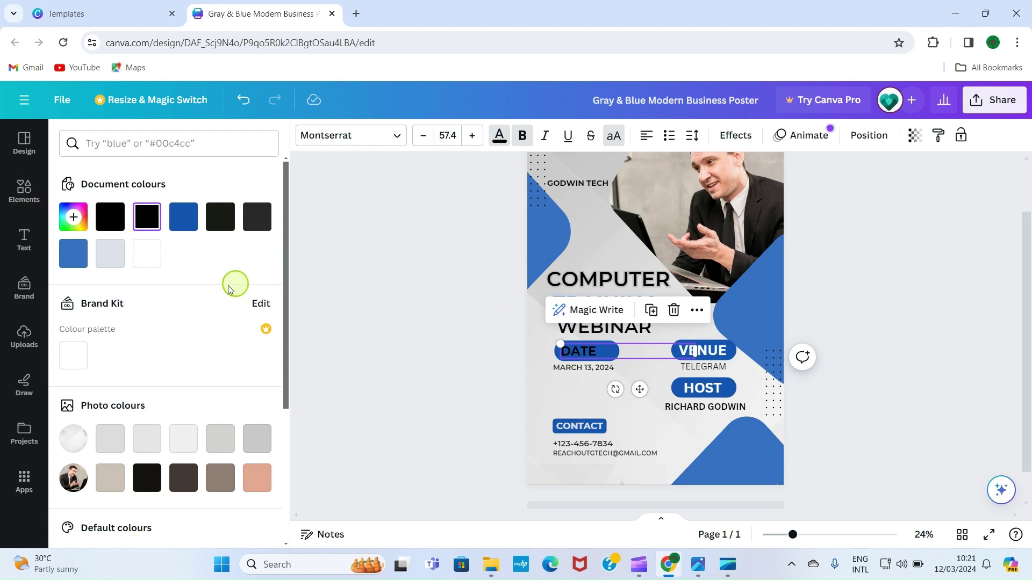
pyautogui.click(143, 255)
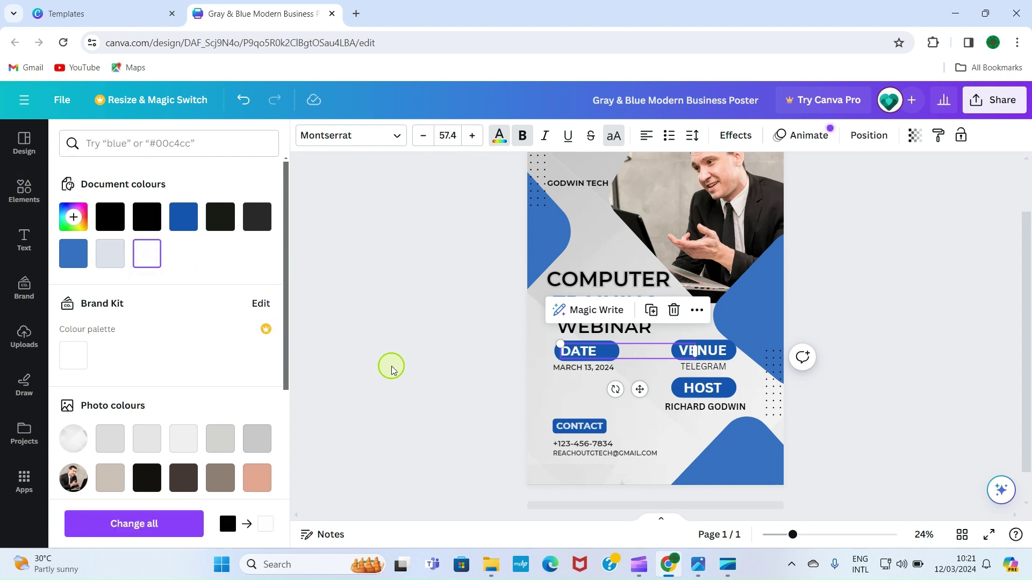
pyautogui.press('Escape')
pyautogui.click(459, 371)
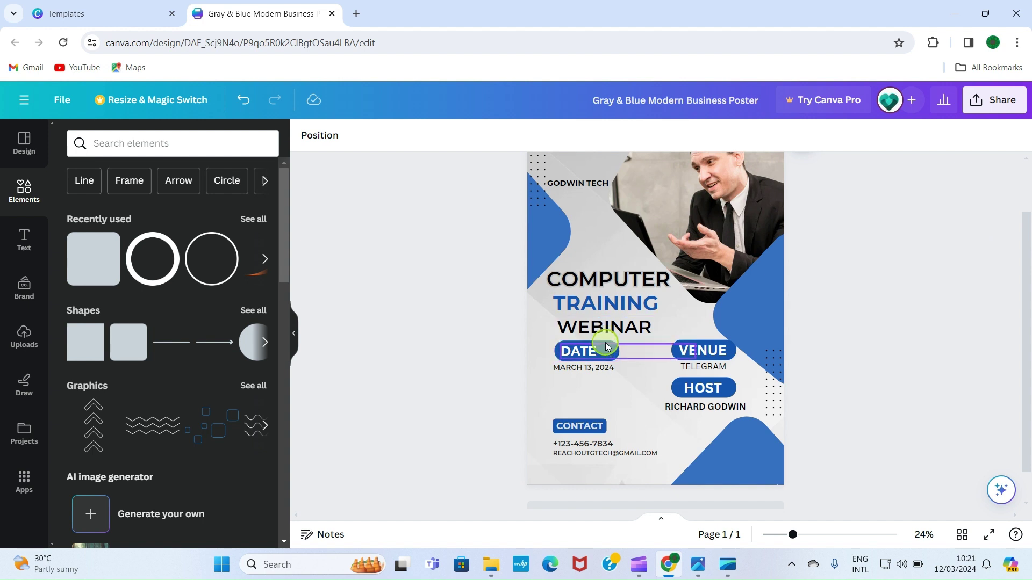
pyautogui.click(605, 343)
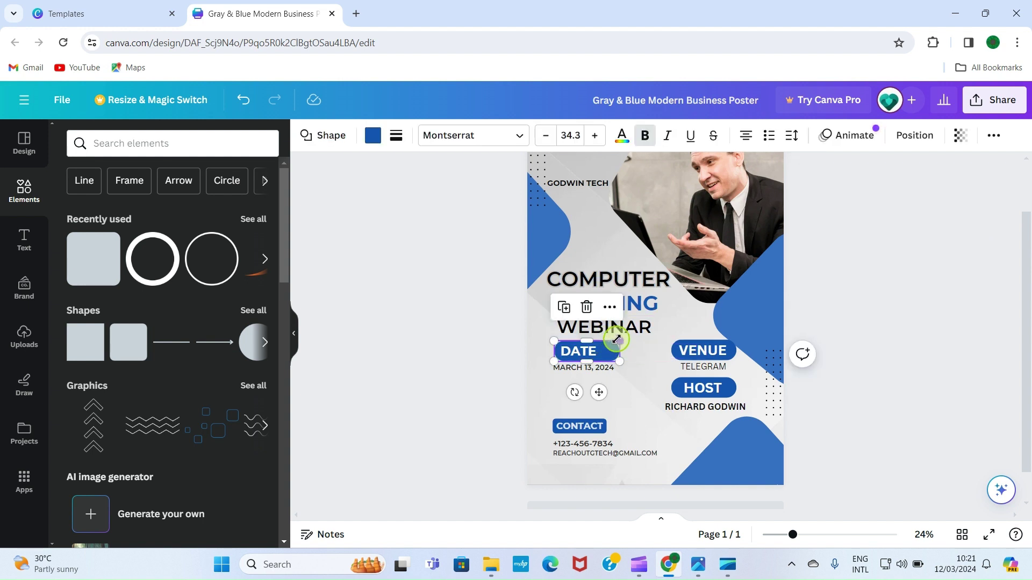
pyautogui.moveTo(609, 339); pyautogui.dragTo(603, 338)
# Delete the man's photo but keep its empty frame, then go to Uploads
pyautogui.click(962, 256)
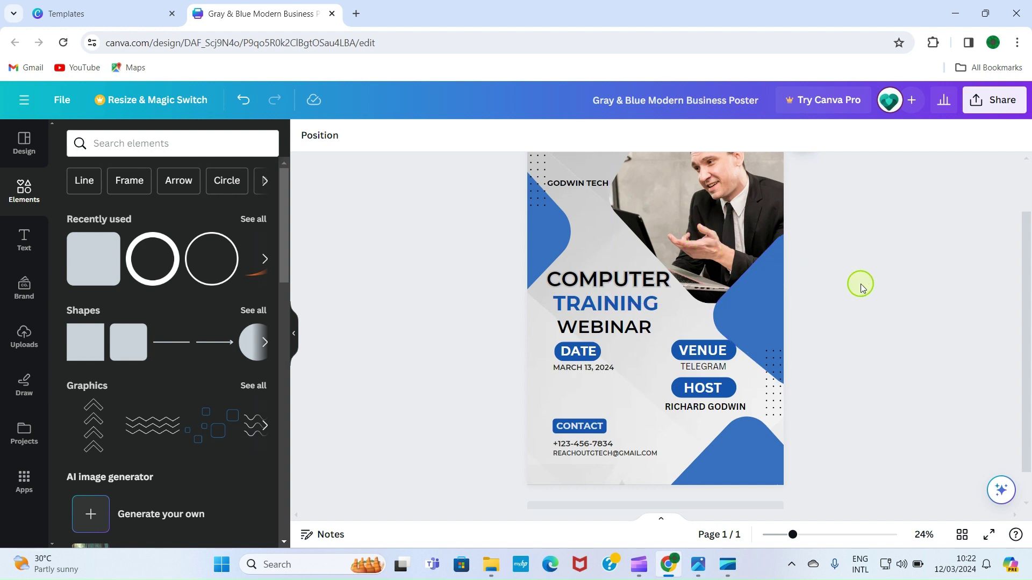
pyautogui.scroll(2, 865, 282)
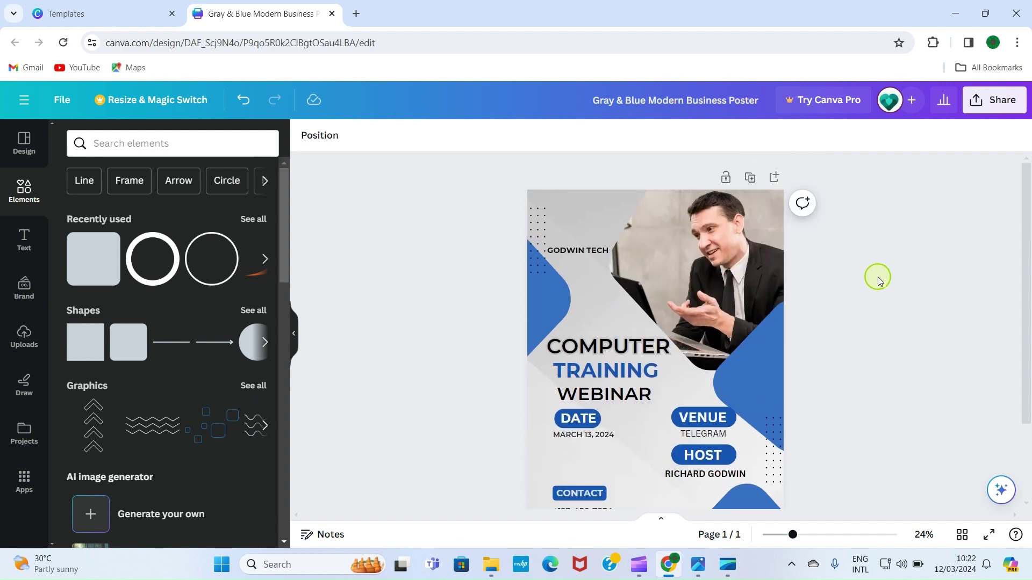
pyautogui.click(738, 283)
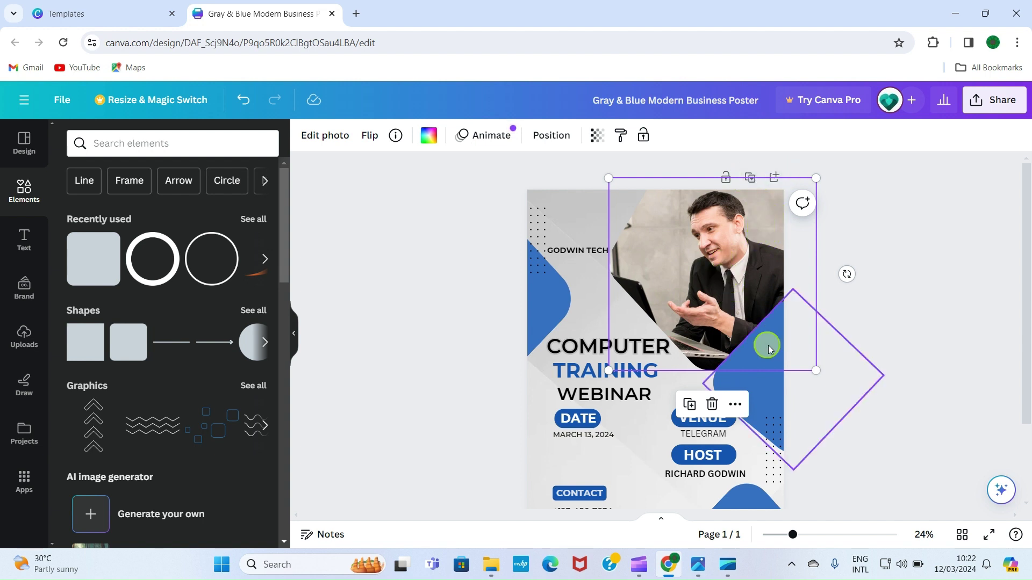
pyautogui.click(713, 406)
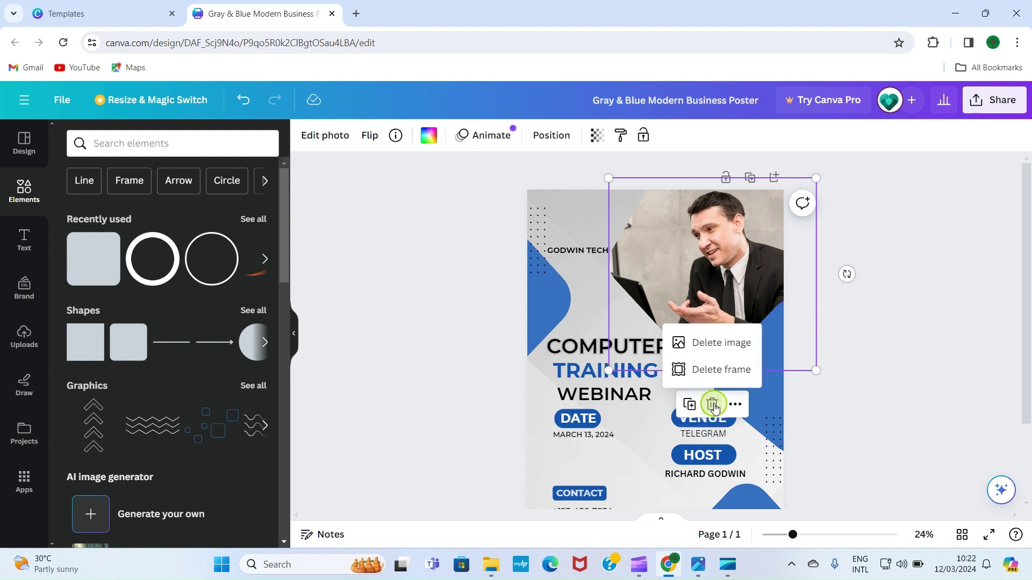
pyautogui.click(707, 342)
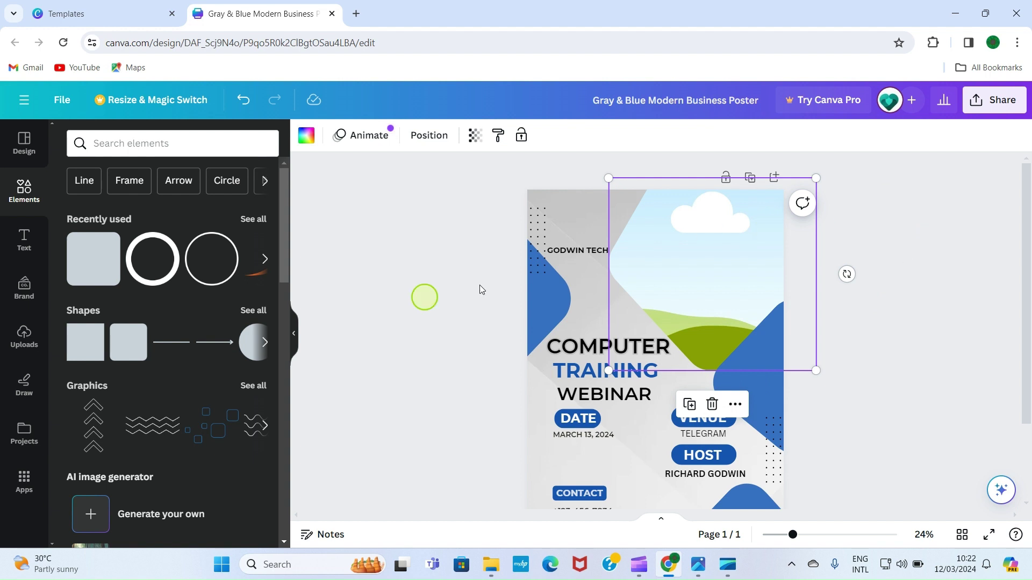
pyautogui.click(26, 334)
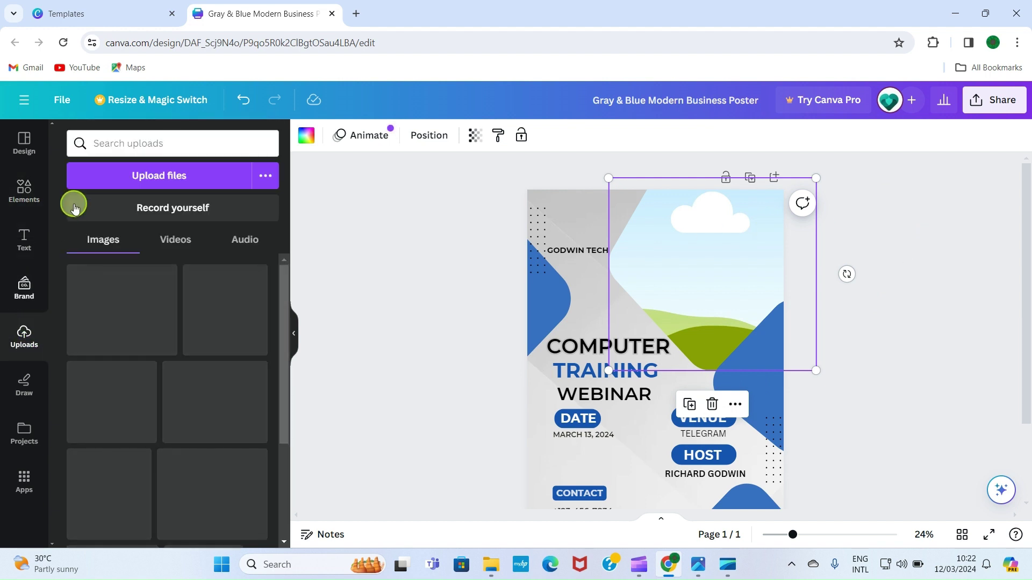
# Upload GTECHCOVER-removebg-preview from the Pictures > GODWINTECH folder
pyautogui.click(173, 177)
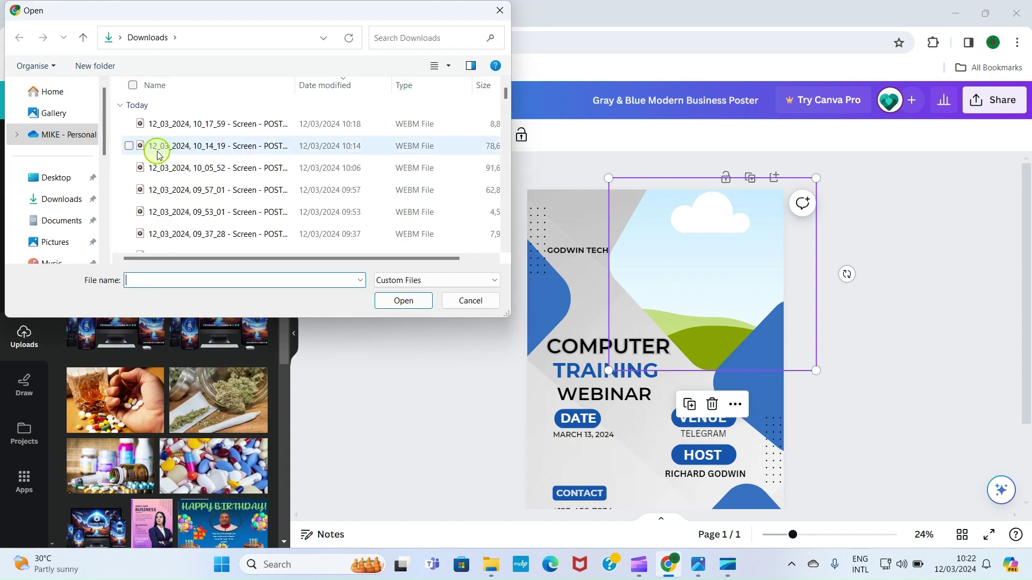
pyautogui.scroll(-1, 44, 242)
pyautogui.click(43, 216)
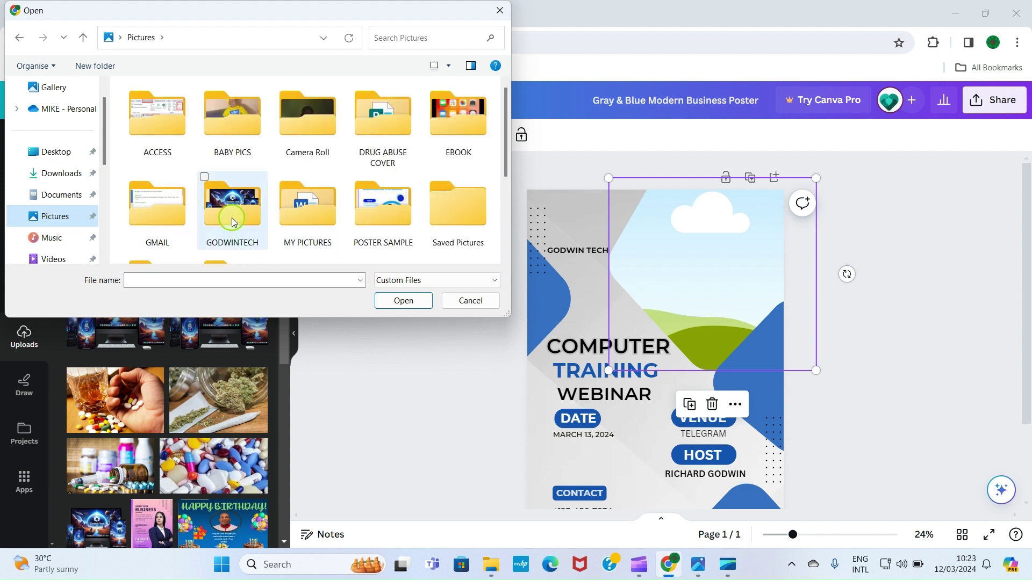
pyautogui.doubleClick(240, 234)
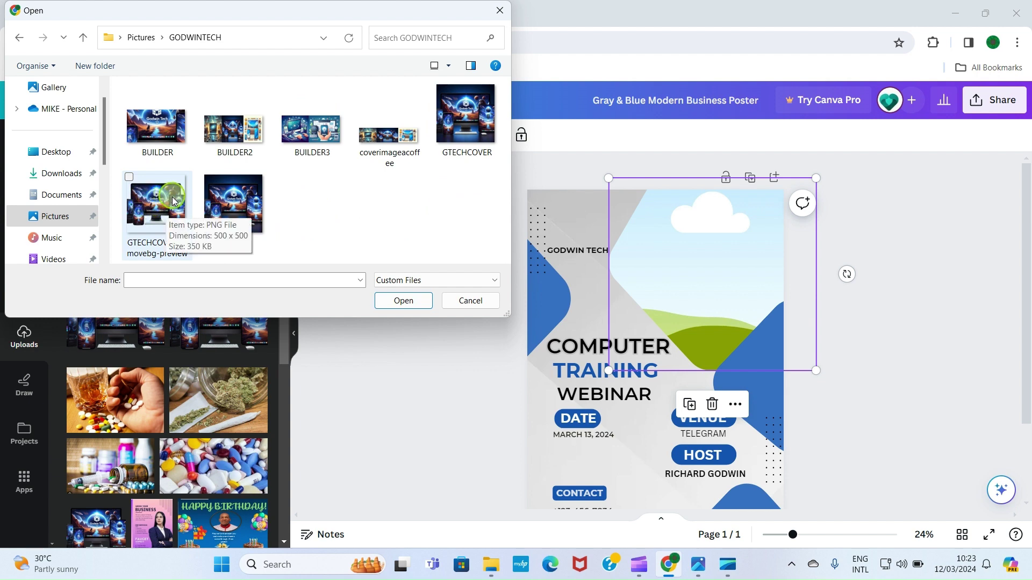
pyautogui.doubleClick(151, 203)
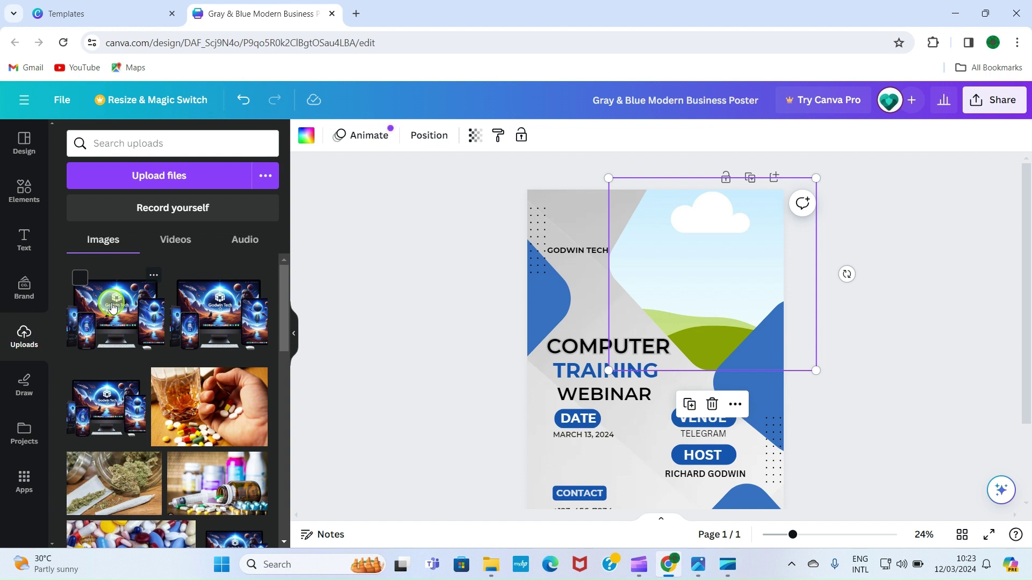
# Drop the Godwin Tech devices image into the empty top-right frame and reposition it
pyautogui.moveTo(113, 307); pyautogui.dragTo(708, 253)
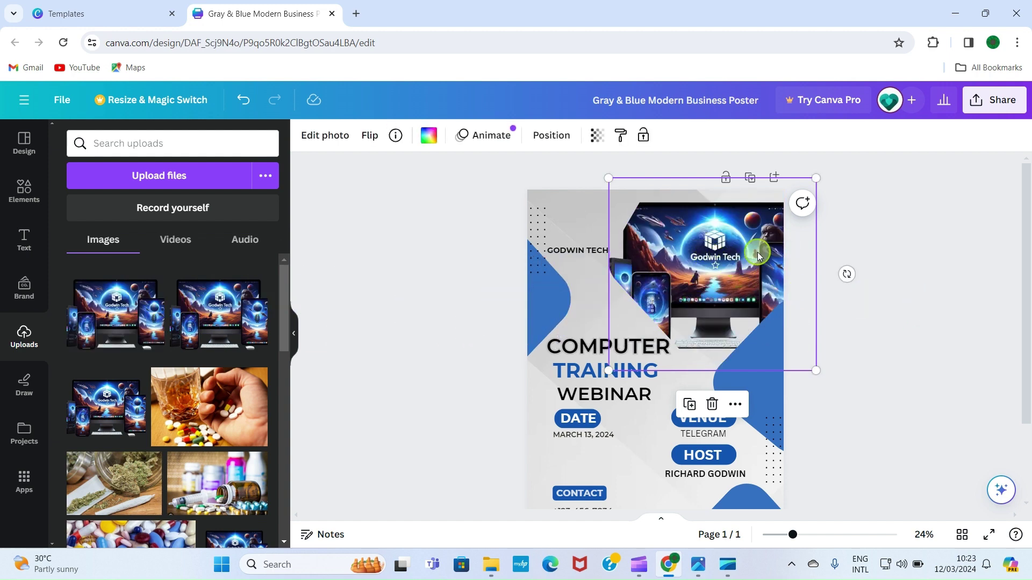
pyautogui.moveTo(690, 245); pyautogui.dragTo(733, 251)
pyautogui.click(937, 212)
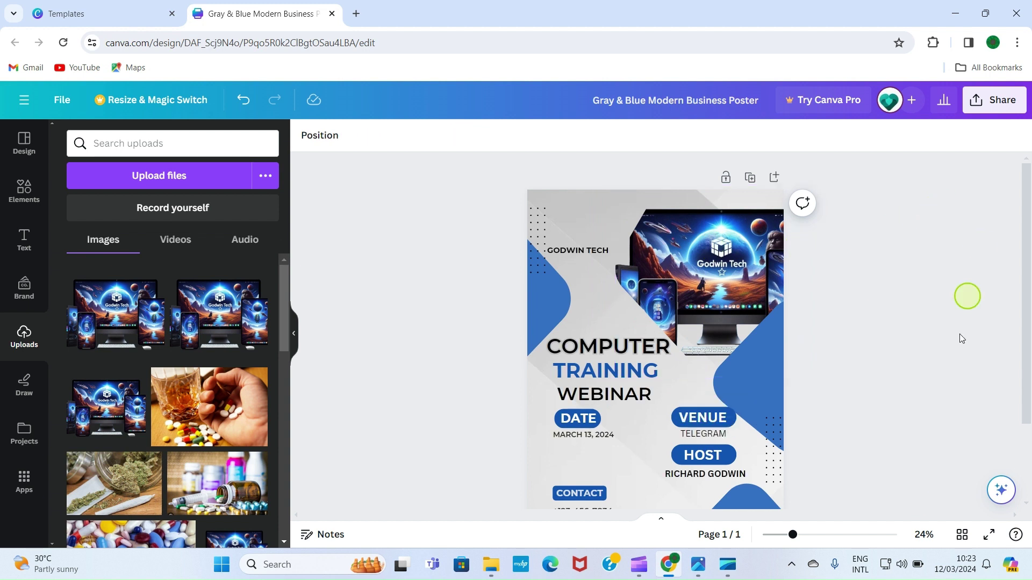
pyautogui.moveTo(794, 541)
pyautogui.mouseDown()
pyautogui.moveTo(784, 538)
pyautogui.moveTo(790, 544)
pyautogui.mouseUp()
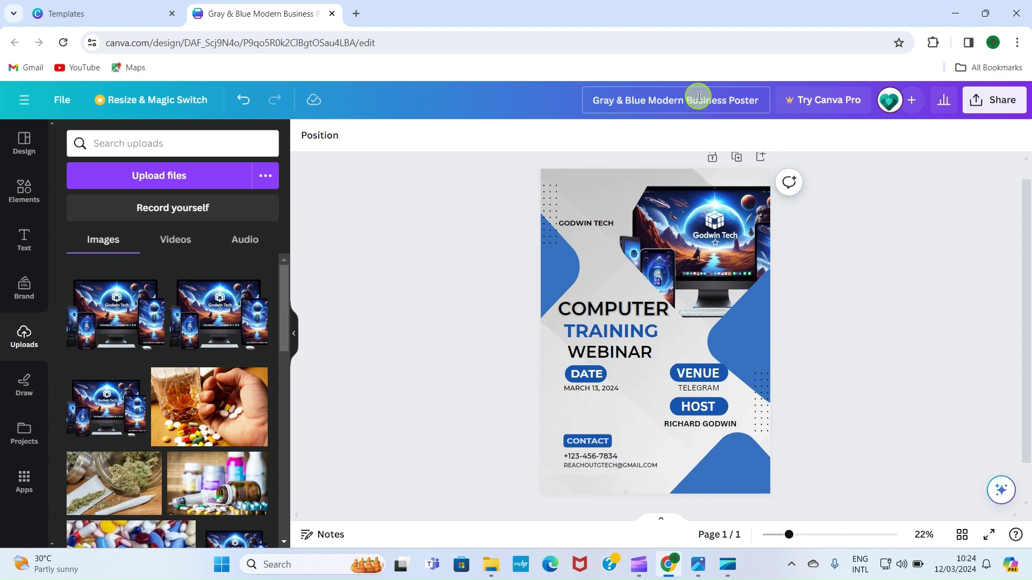
# Rename the design to 'WEBINAR DESIGN'
pyautogui.click(765, 101)
pyautogui.press('BackSpace')
pyautogui.press('BackSpace')
pyautogui.press('BackSpace')
pyautogui.press('BackSpace')
pyautogui.press('BackSpace')
pyautogui.press('BackSpace')
pyautogui.press('BackSpace')
pyautogui.press('BackSpace')
pyautogui.press('BackSpace')
pyautogui.press('BackSpace')
pyautogui.press('BackSpace')
pyautogui.press('BackSpace')
pyautogui.press('BackSpace')
pyautogui.press('BackSpace')
pyautogui.press('BackSpace')
pyautogui.press('BackSpace')
pyautogui.press('BackSpace')
pyautogui.press('BackSpace')
pyautogui.press('BackSpace')
pyautogui.press('BackSpace')
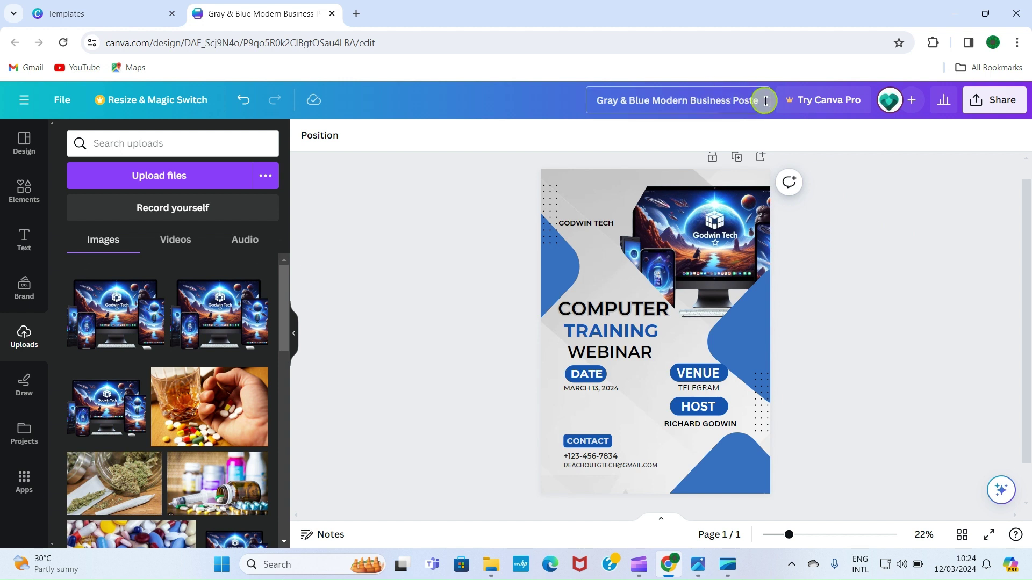
pyautogui.press('BackSpace')
pyautogui.press('BackSpace')
pyautogui.press('BackSpace')
pyautogui.press('BackSpace')
pyautogui.press('BackSpace')
pyautogui.press('BackSpace')
pyautogui.press('BackSpace')
pyautogui.press('BackSpace')
pyautogui.press('BackSpace')
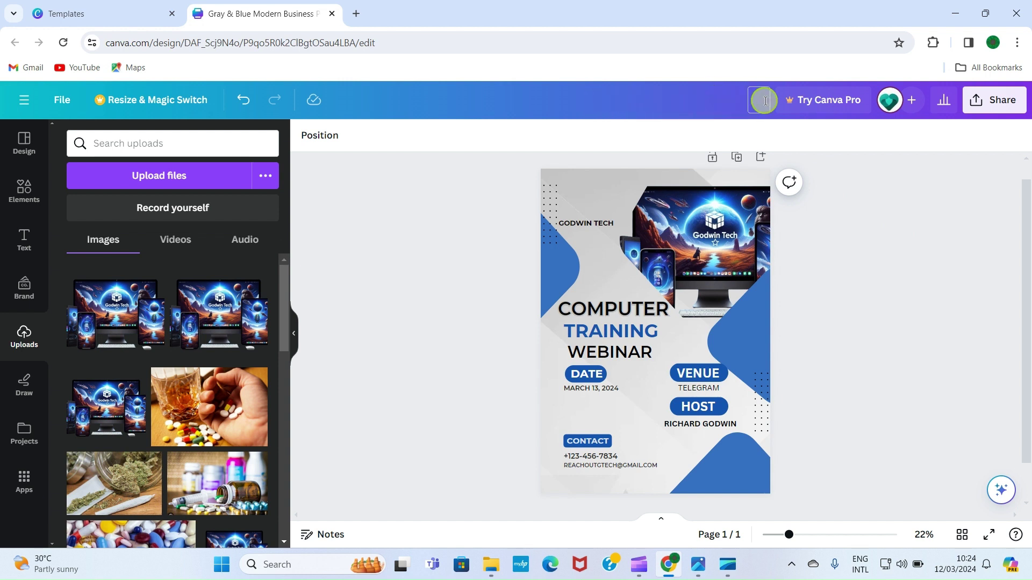
pyautogui.write('WEBINAR DESIGN')
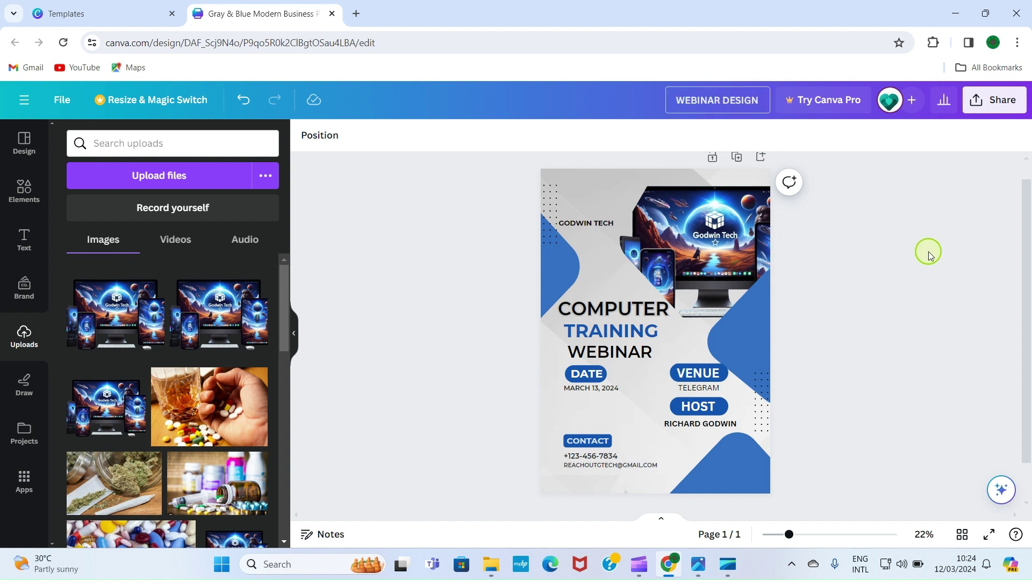
pyautogui.click(927, 248)
# Download the poster as a PNG file
pyautogui.click(1005, 96)
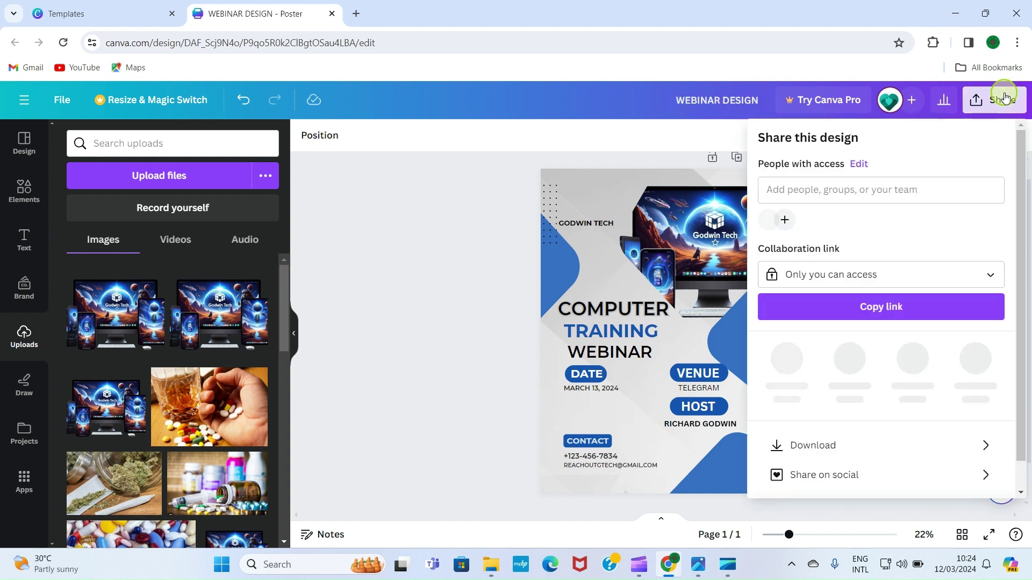
pyautogui.click(812, 440)
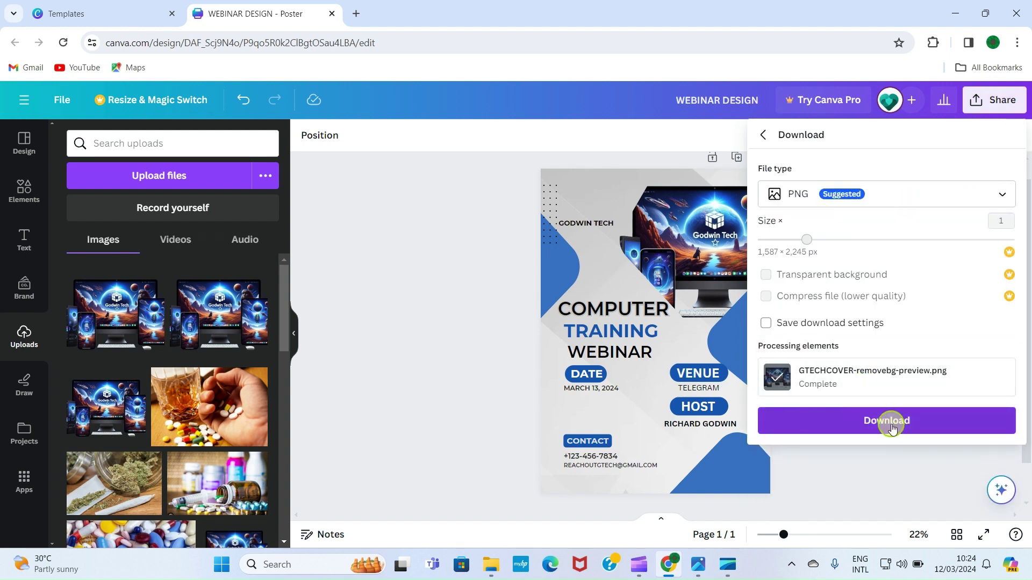
pyautogui.click(890, 422)
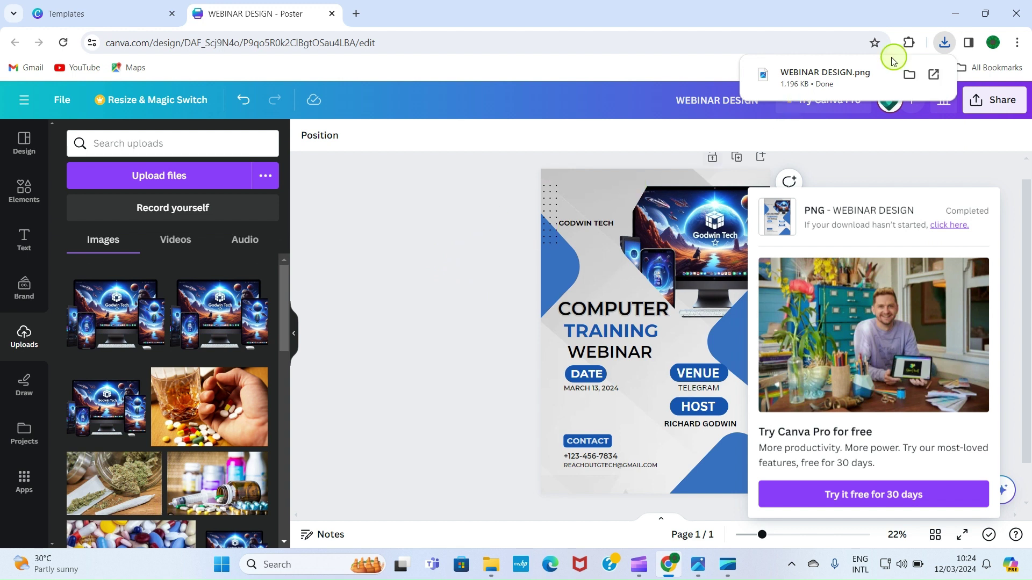
pyautogui.click(441, 239)
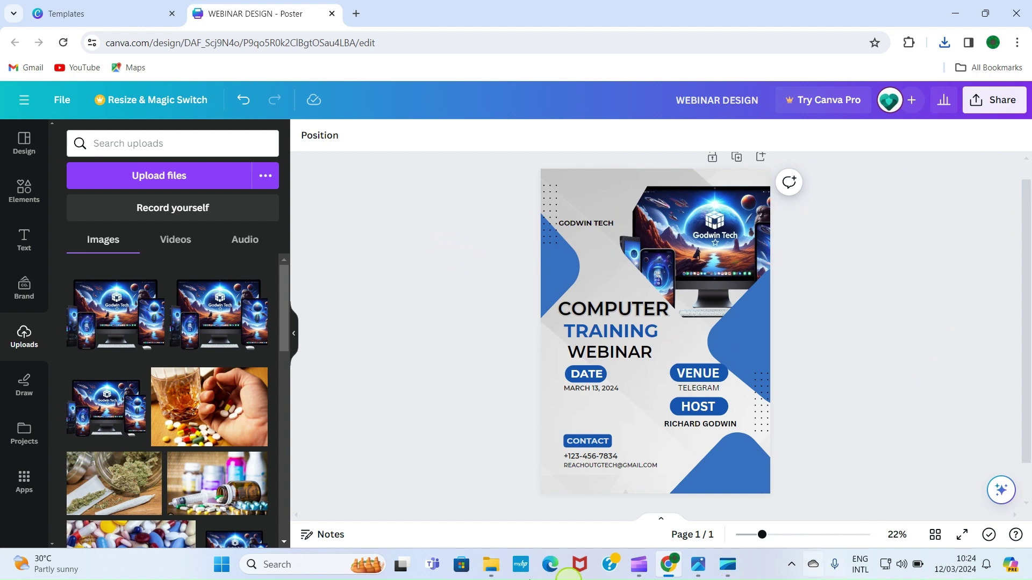
# Open the downloaded WEBINAR DESIGN PNG from the Downloads folder in Photos to view the finished poster
pyautogui.click(492, 567)
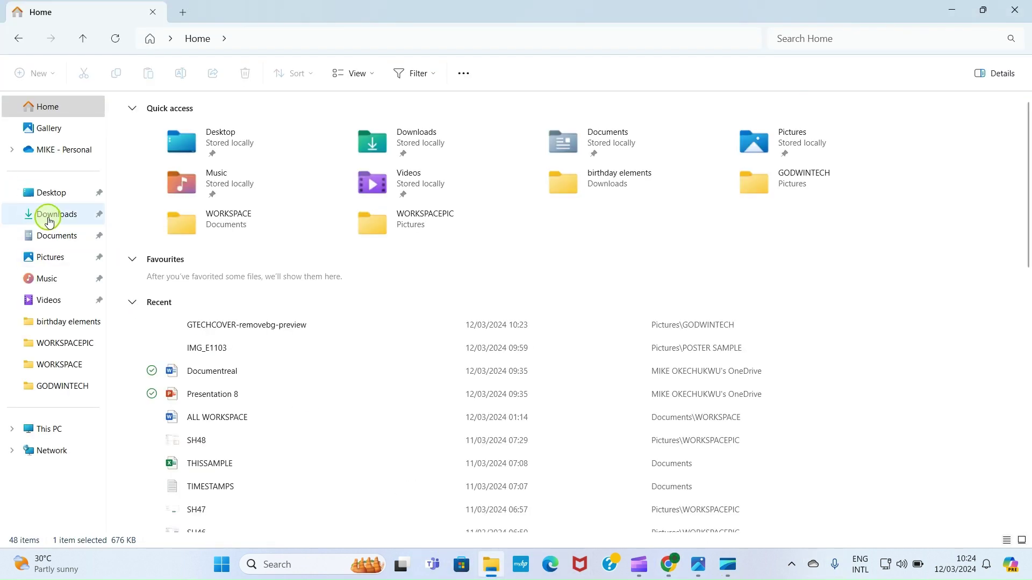
pyautogui.click(49, 220)
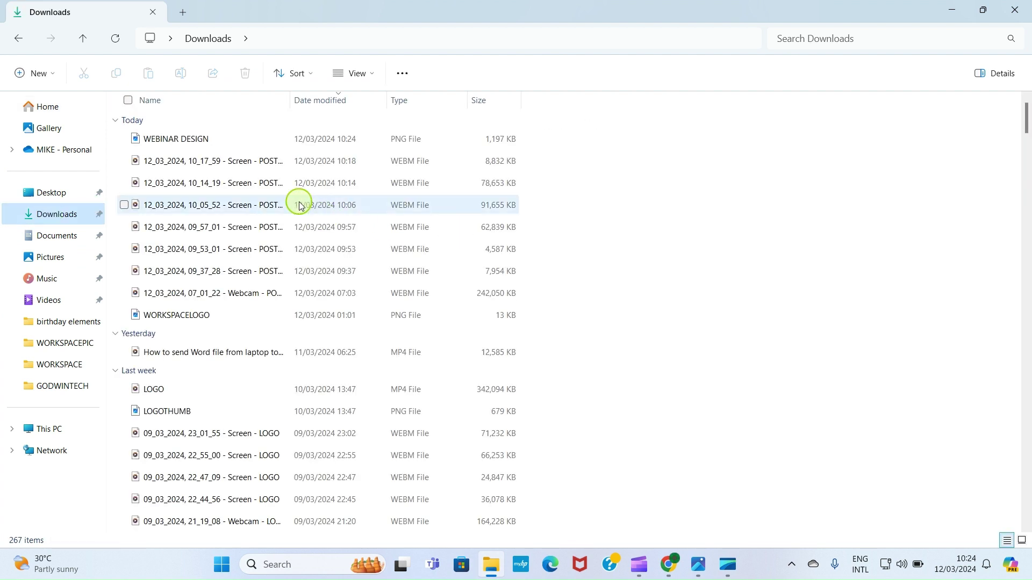
pyautogui.click(177, 142)
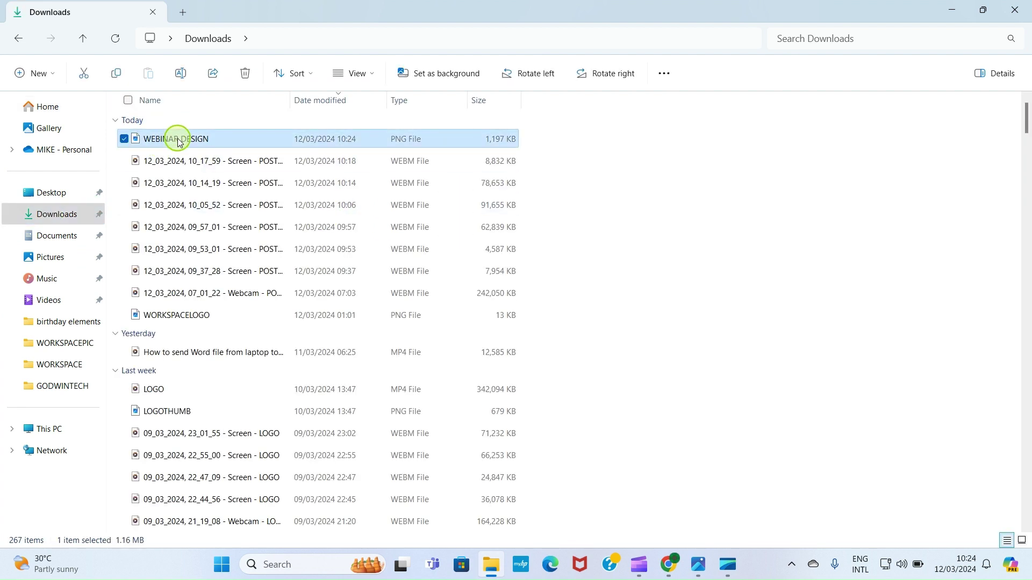
pyautogui.doubleClick(178, 142)
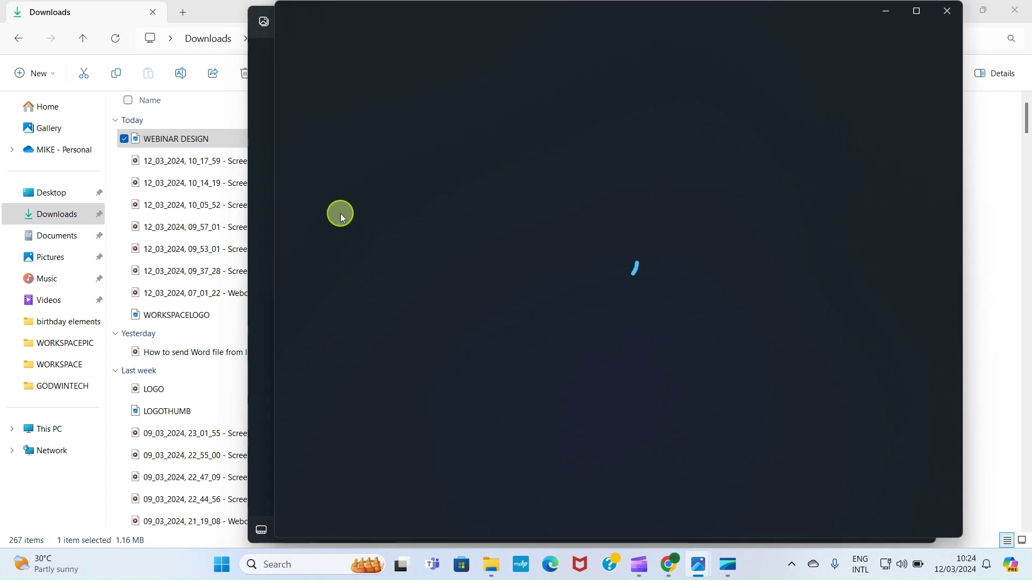